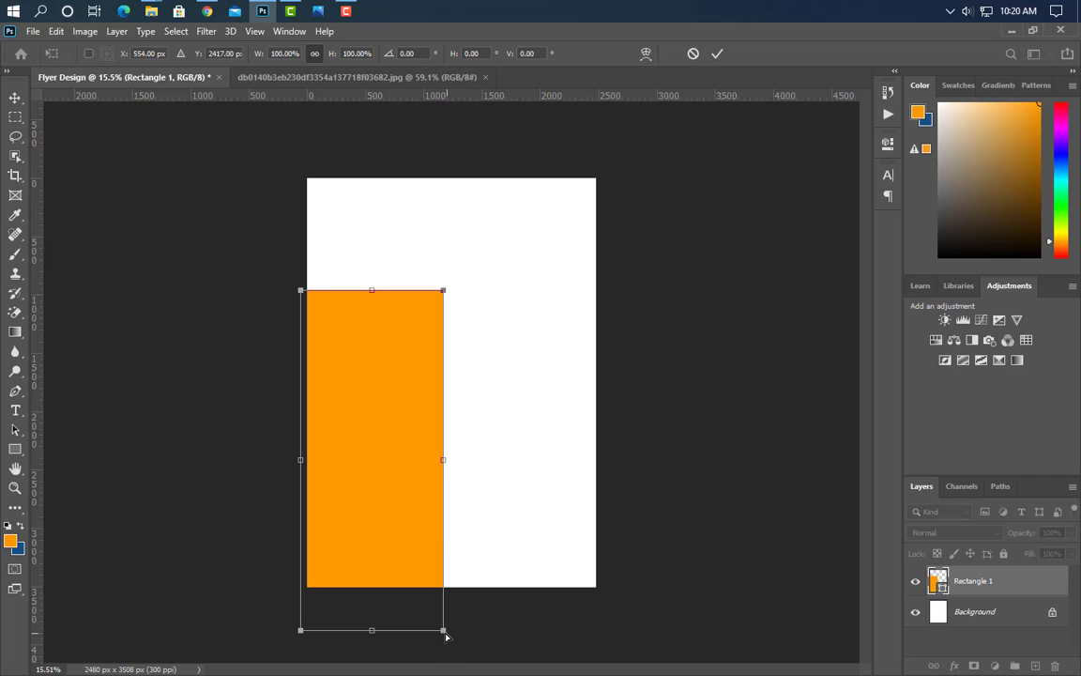
- Pull the orange rectangle's lower right corner outward past the page to give it a slanted right edge, converting it to a regular path
{"action": "left_click_drag", "start_coordinate": [445, 637], "coordinate": [621, 636]}
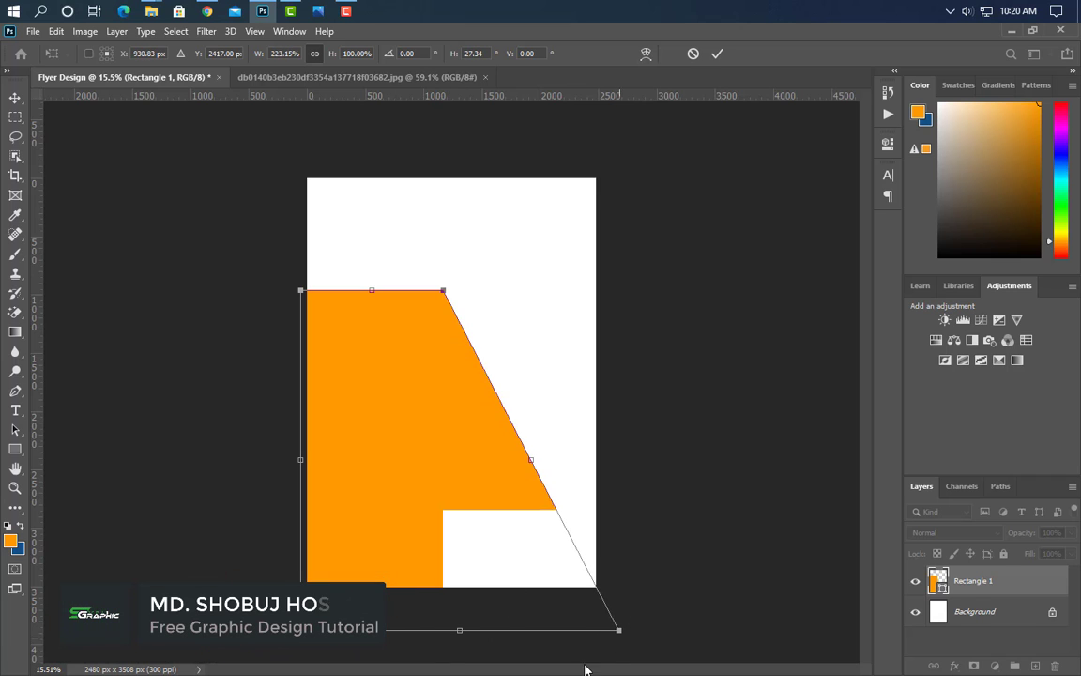
{"action": "left_click", "coordinate": [717, 53]}
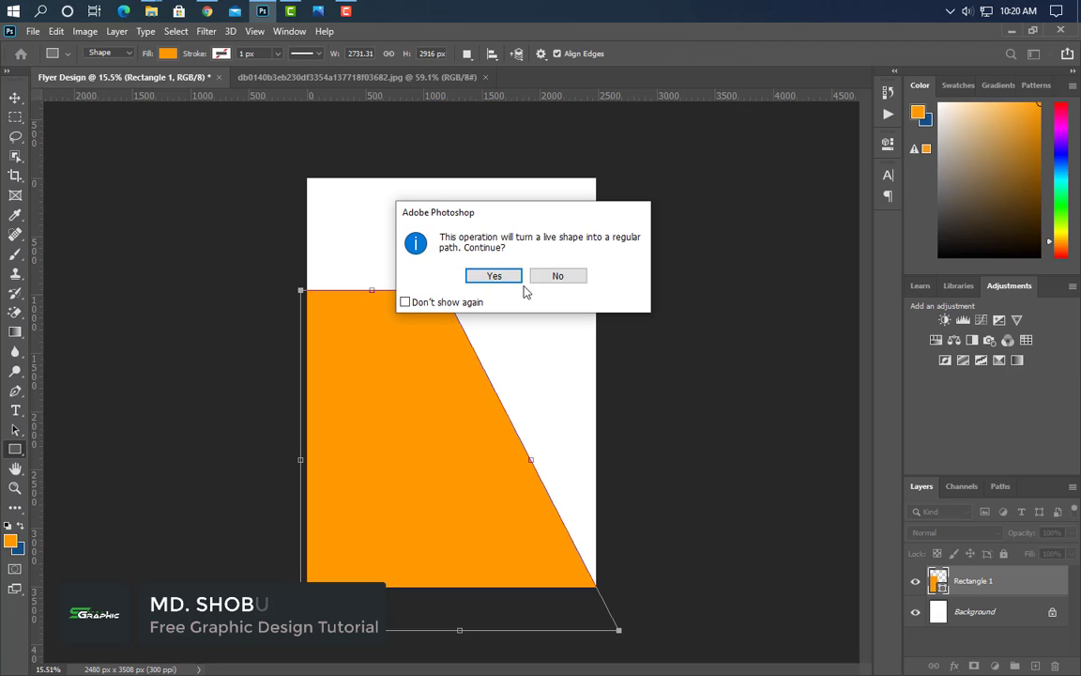
{"action": "left_click", "coordinate": [493, 275]}
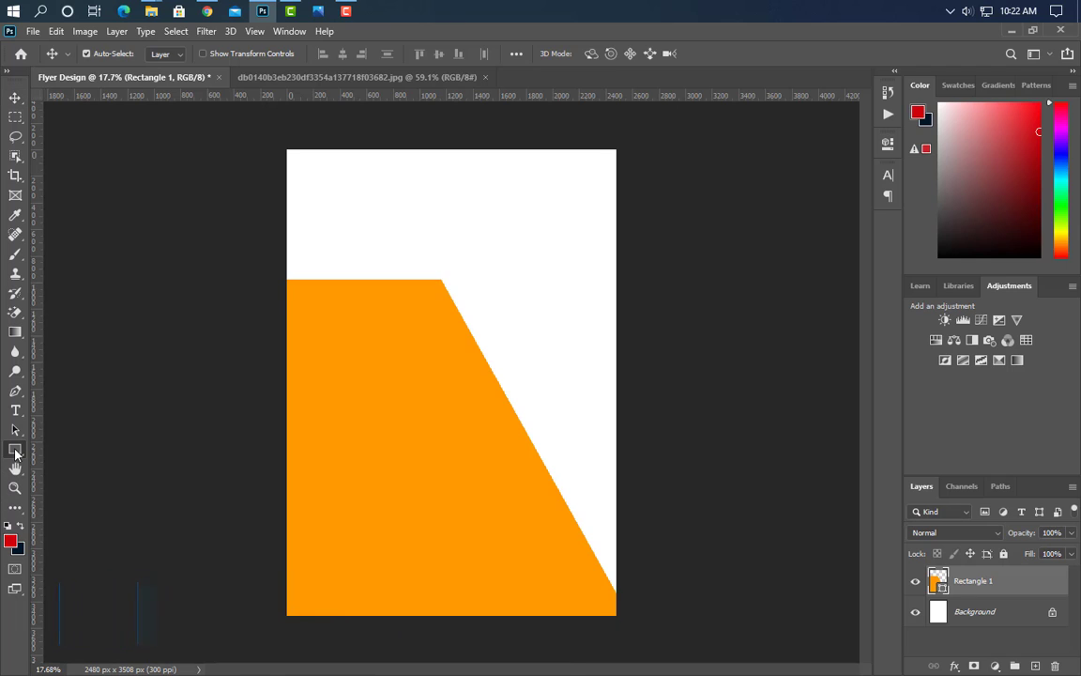
- Draw a rectangle about 3057 × 1120 px across the bottom of the page, extending past its edges
{"action": "key", "text": "u"}
{"action": "left_click_drag", "start_coordinate": [268, 505], "coordinate": [675, 654]}
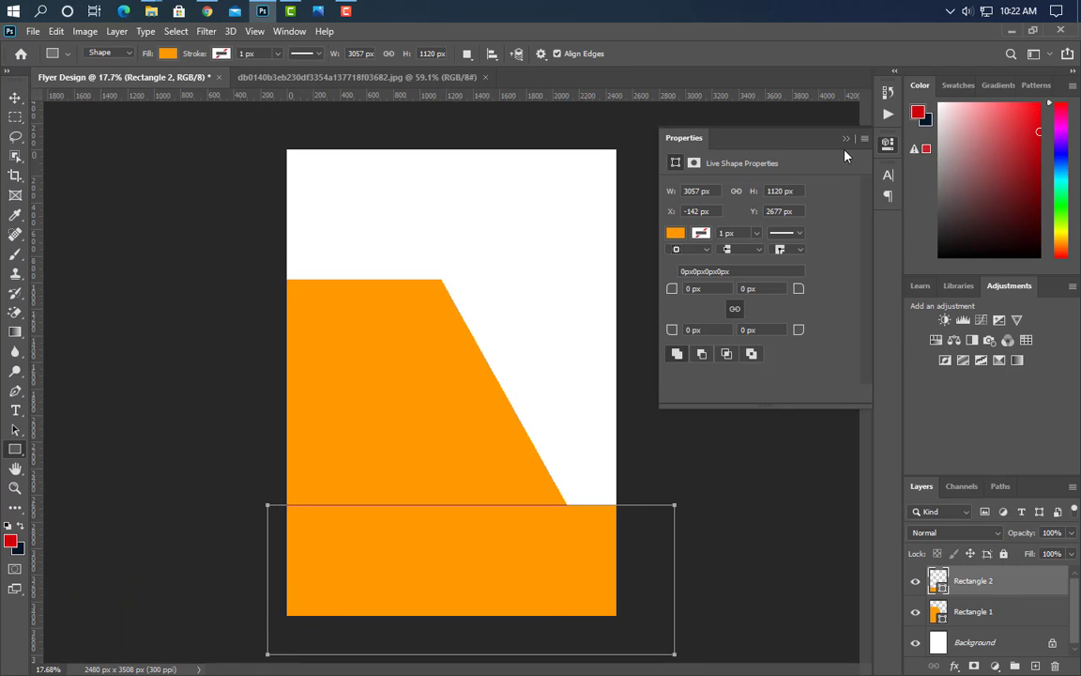
{"action": "left_click", "coordinate": [887, 145]}
- Fill the new bottom rectangle with the navy background colour 001725
{"action": "double_click", "coordinate": [942, 591]}
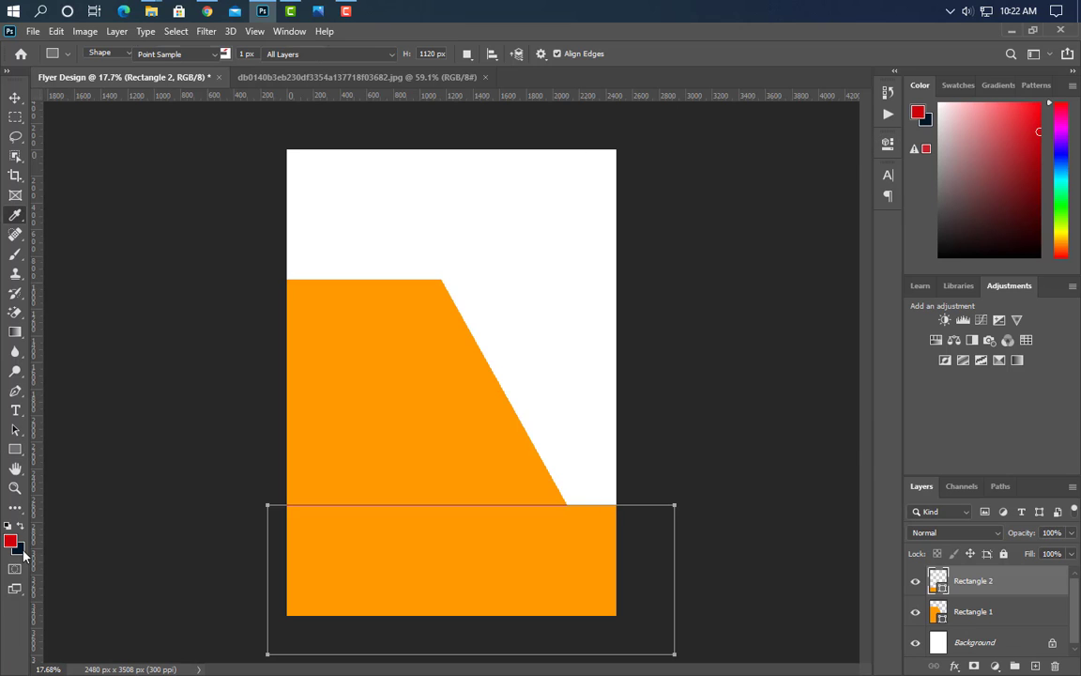
{"action": "left_click", "coordinate": [22, 551]}
{"action": "left_click", "coordinate": [1020, 206]}
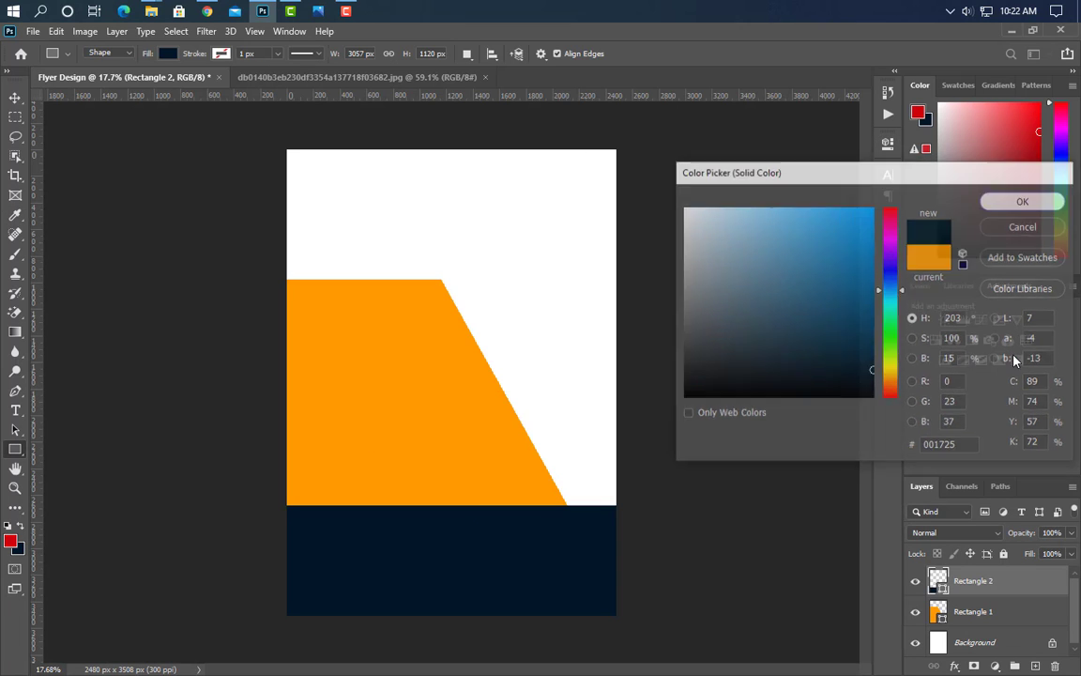
{"action": "key", "text": "v"}
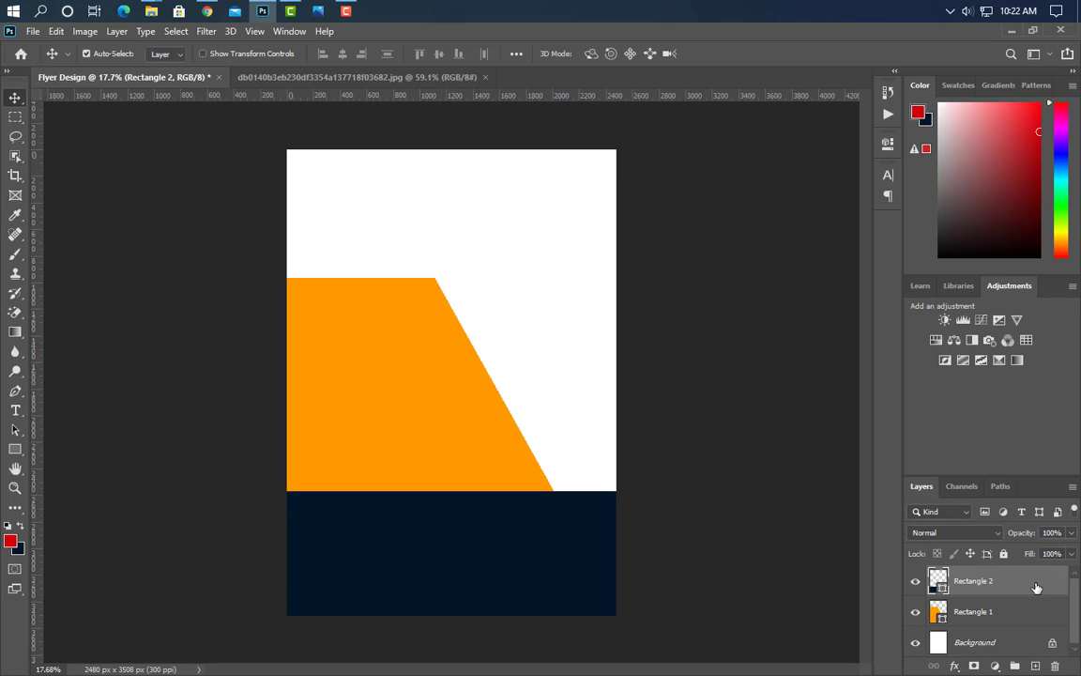
- Duplicate Rectangle 2 and transform the copy upward to a Y position of about 2913 px
{"action": "left_click_drag", "start_coordinate": [1036, 587], "coordinate": [1034, 663]}
{"action": "key", "text": "ctrl+t"}
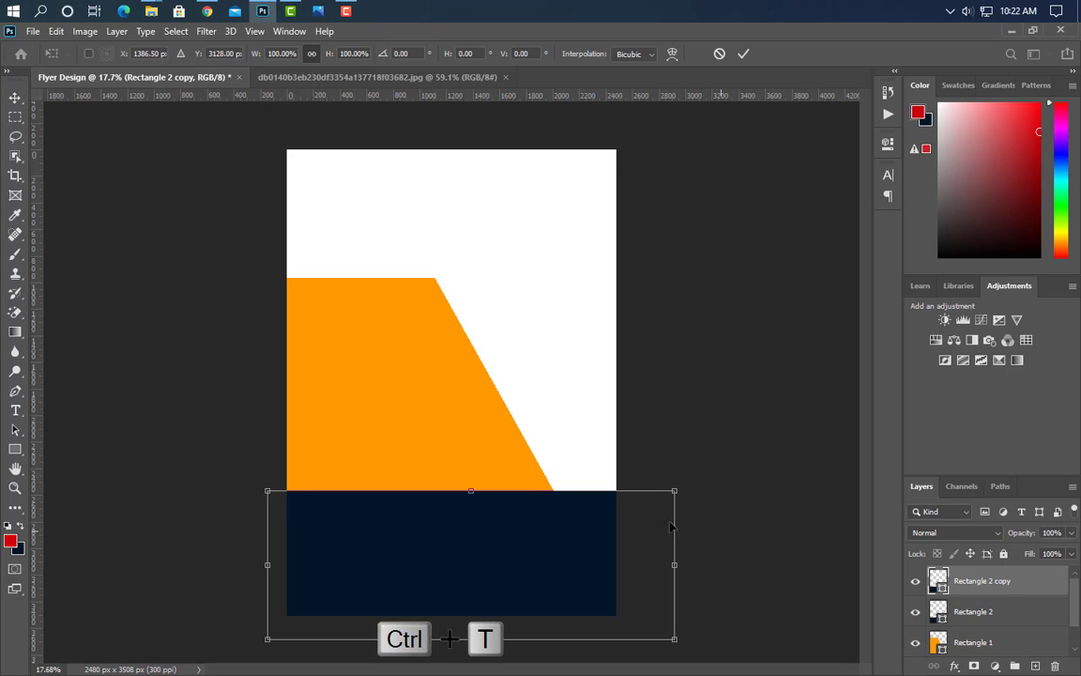
{"action": "key", "text": "Up"}
{"action": "key", "text": "Up"}
{"action": "key", "text": "Up"}
{"action": "key", "text": "Up"}
{"action": "key", "text": "Up"}
{"action": "key", "text": "Up"}
{"action": "key", "text": "Up"}
{"action": "key", "text": "Up"}
{"action": "key", "text": "Up"}
{"action": "key", "text": "Up"}
{"action": "key", "text": "Up"}
{"action": "key", "text": "Up"}
{"action": "key", "text": "Up"}
{"action": "key", "text": "Up"}
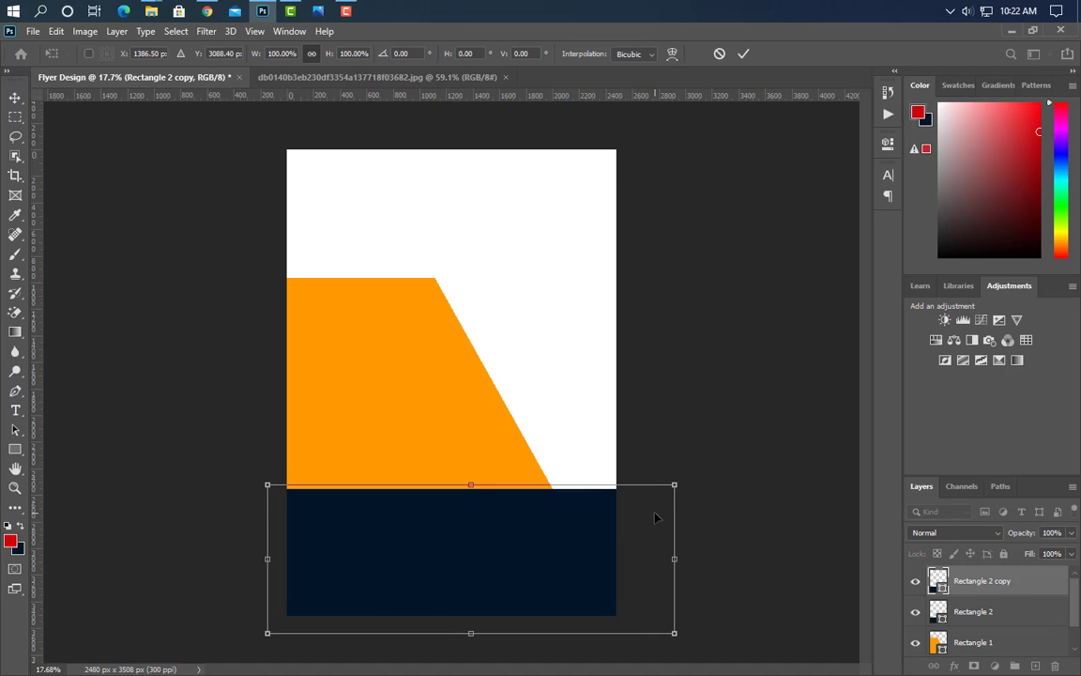
{"action": "key", "text": "Up"}
{"action": "key", "text": "Up"}
{"action": "key", "text": "Up"}
{"action": "key", "text": "Up"}
{"action": "key", "text": "Up"}
{"action": "key", "text": "Up"}
{"action": "key", "text": "Up"}
{"action": "key", "text": "Up"}
{"action": "key", "text": "Up"}
{"action": "key", "text": "Up"}
{"action": "key", "text": "Up"}
{"action": "key", "text": "Up"}
{"action": "key", "text": "Up"}
{"action": "key", "text": "Up"}
{"action": "key", "text": "Up"}
{"action": "key", "text": "Up"}
{"action": "key", "text": "Up"}
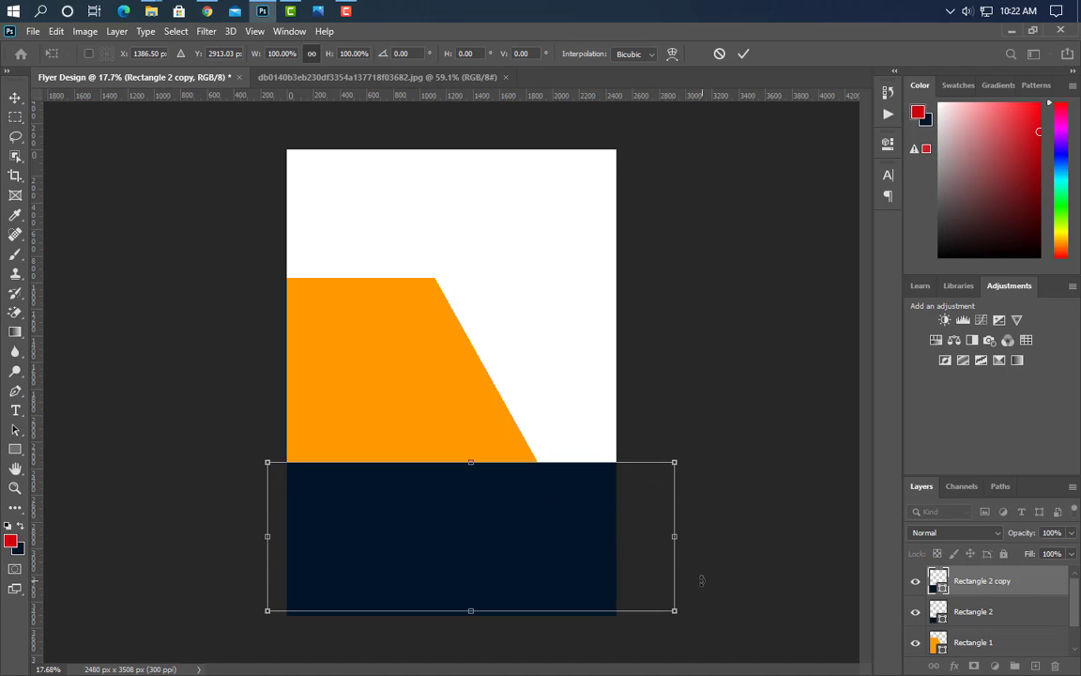
{"action": "left_click", "coordinate": [744, 54]}
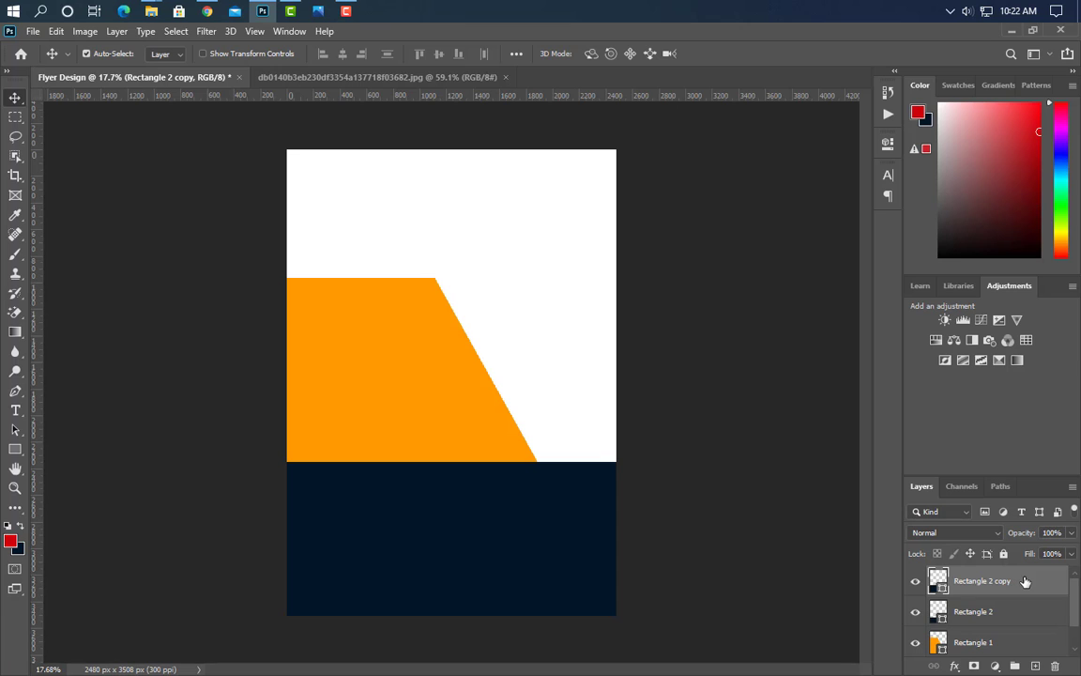
- Place Rectangle 2 copy beneath Rectangle 2 in the layer stack and clip it to the orange shape
{"action": "left_click_drag", "start_coordinate": [1023, 593], "coordinate": [1026, 627]}
{"action": "right_click", "coordinate": [1025, 620]}
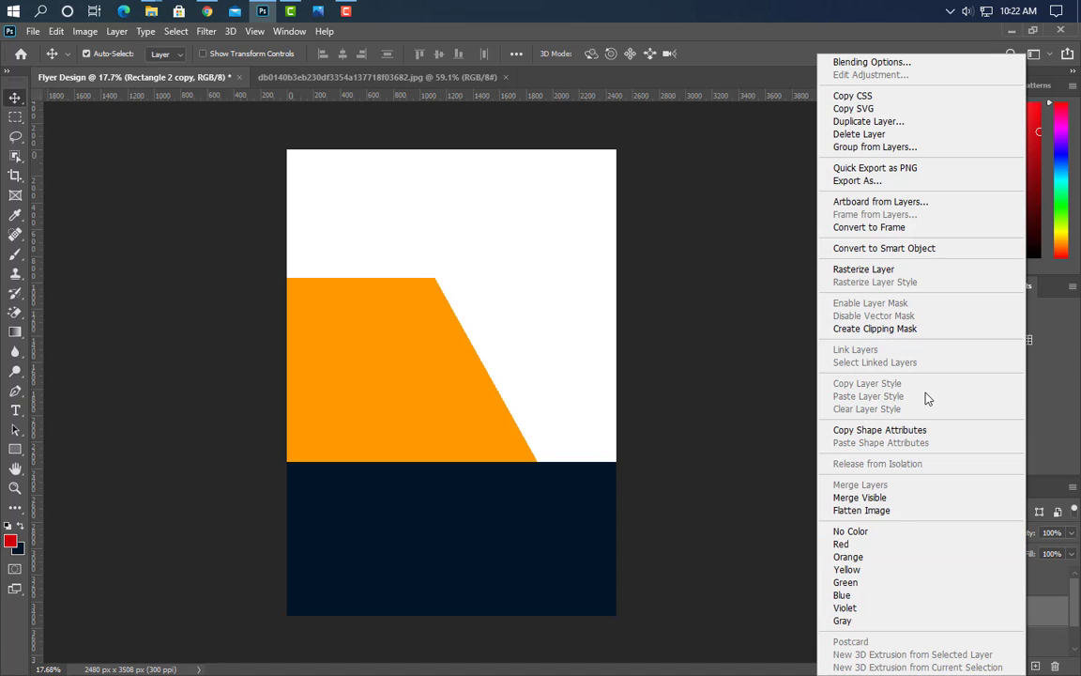
{"action": "left_click", "coordinate": [910, 335]}
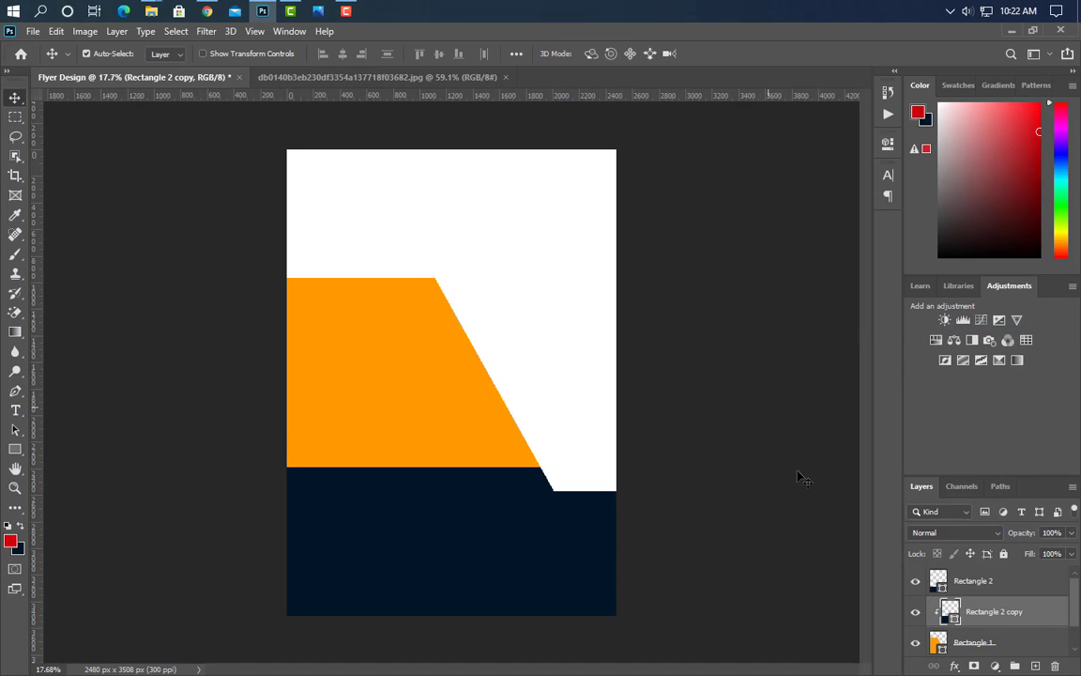
- Duplicate the clipped Rectangle 2 copy and nudge the duplicate upward over the orange shape
{"action": "left_click_drag", "start_coordinate": [1040, 622], "coordinate": [1036, 665]}
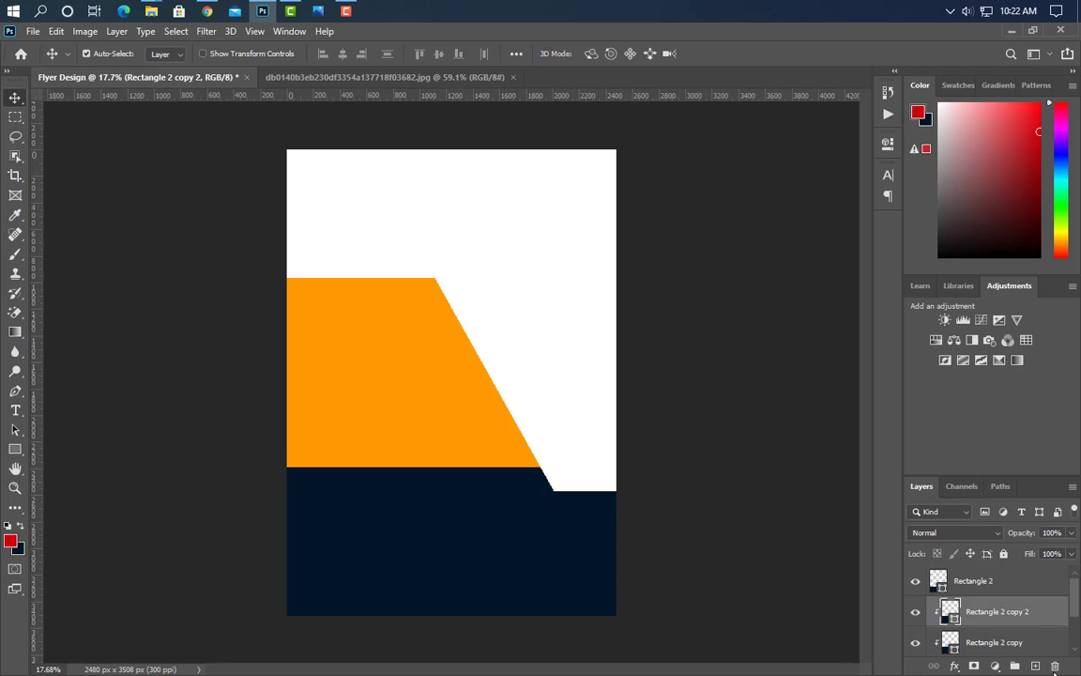
{"action": "key", "text": "shift+Up"}
{"action": "key", "text": "shift+Up"}
{"action": "key", "text": "shift+Up"}
{"action": "key", "text": "shift+Up"}
{"action": "key", "text": "shift+Up"}
{"action": "key", "text": "shift+Up"}
{"action": "key", "text": "shift+Up"}
{"action": "key", "text": "shift+Up"}
{"action": "key", "text": "shift+Up"}
{"action": "key", "text": "shift+Up"}
{"action": "key", "text": "shift+Up"}
{"action": "key", "text": "shift+Up"}
{"action": "key", "text": "shift+Up"}
{"action": "key", "text": "shift+Up"}
{"action": "key", "text": "shift+Up"}
{"action": "key", "text": "shift+Up"}
{"action": "key", "text": "shift+Up"}
{"action": "key", "text": "shift+Up"}
{"action": "key", "text": "shift+Up"}
{"action": "key", "text": "shift+Up"}
{"action": "key", "text": "shift+Up"}
{"action": "key", "text": "shift+Up"}
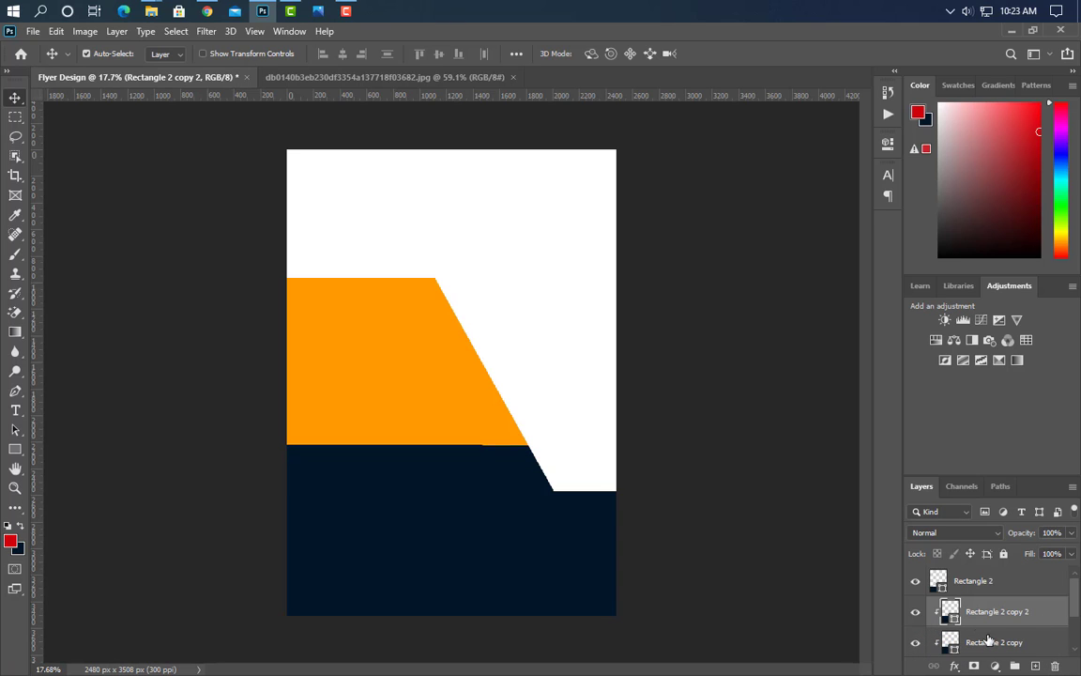
{"action": "key", "text": "shift+Up"}
{"action": "key", "text": "shift+Up"}
{"action": "key", "text": "shift+Up"}
{"action": "key", "text": "shift+Up"}
{"action": "key", "text": "shift+Up"}
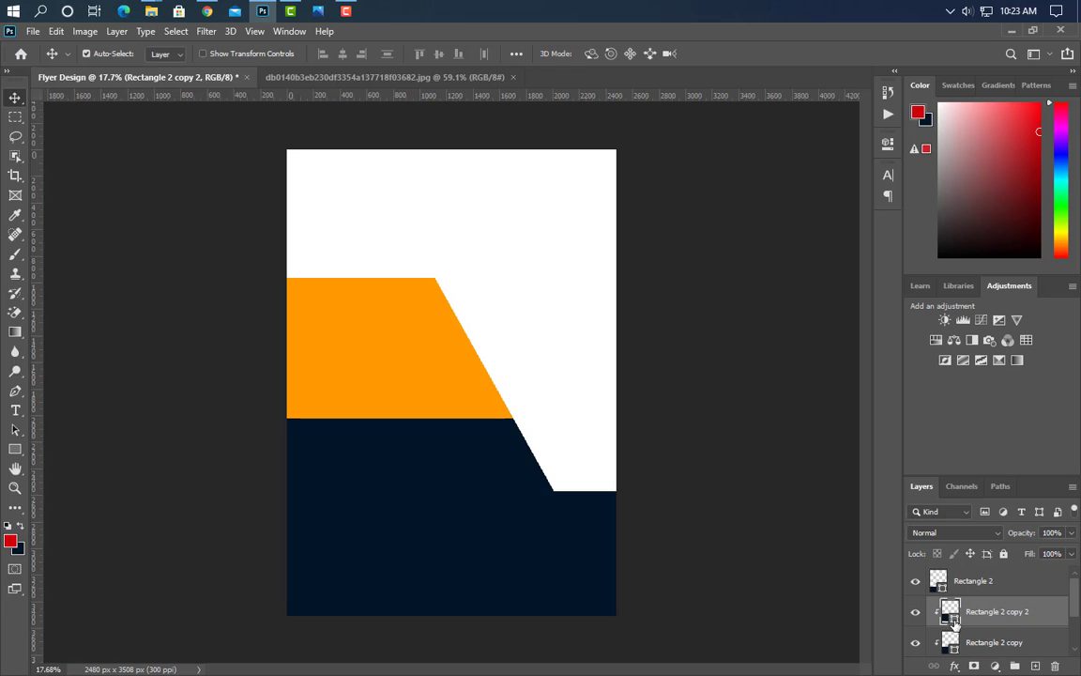
- Fill Rectangle 2 copy 2 with the red foreground colour
{"action": "double_click", "coordinate": [950, 611]}
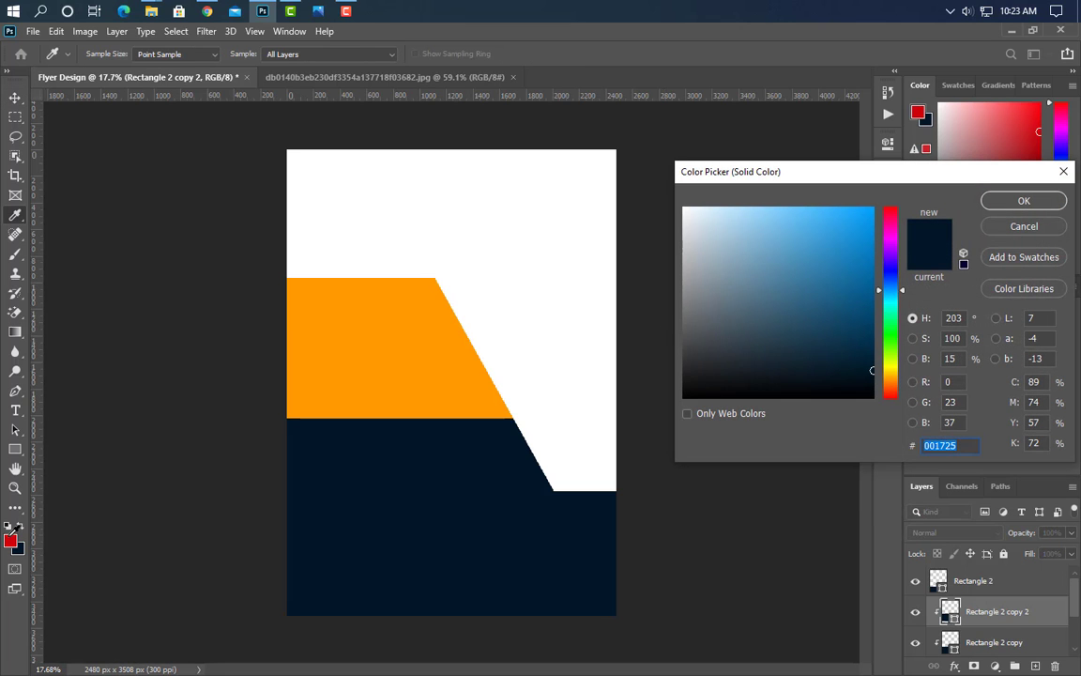
{"action": "left_click", "coordinate": [10, 537]}
{"action": "left_click", "coordinate": [1023, 200]}
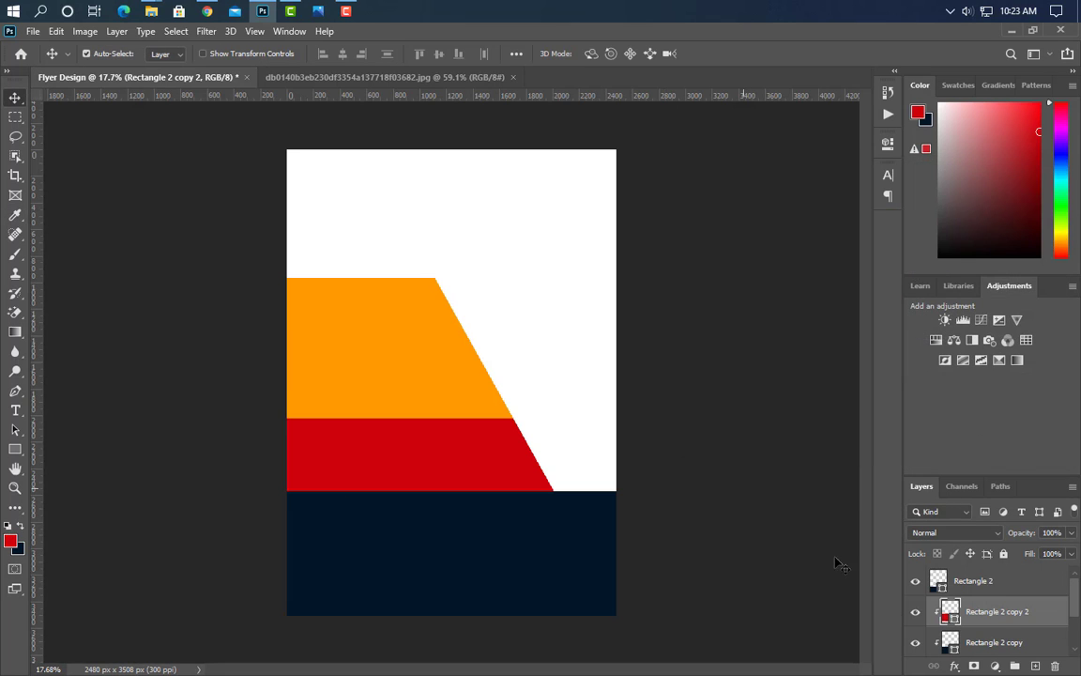
- Stack the navy Rectangle 2 copy above the red strip and nudge the red strip further up the orange shape
{"action": "left_click_drag", "start_coordinate": [1037, 660], "coordinate": [1030, 602]}
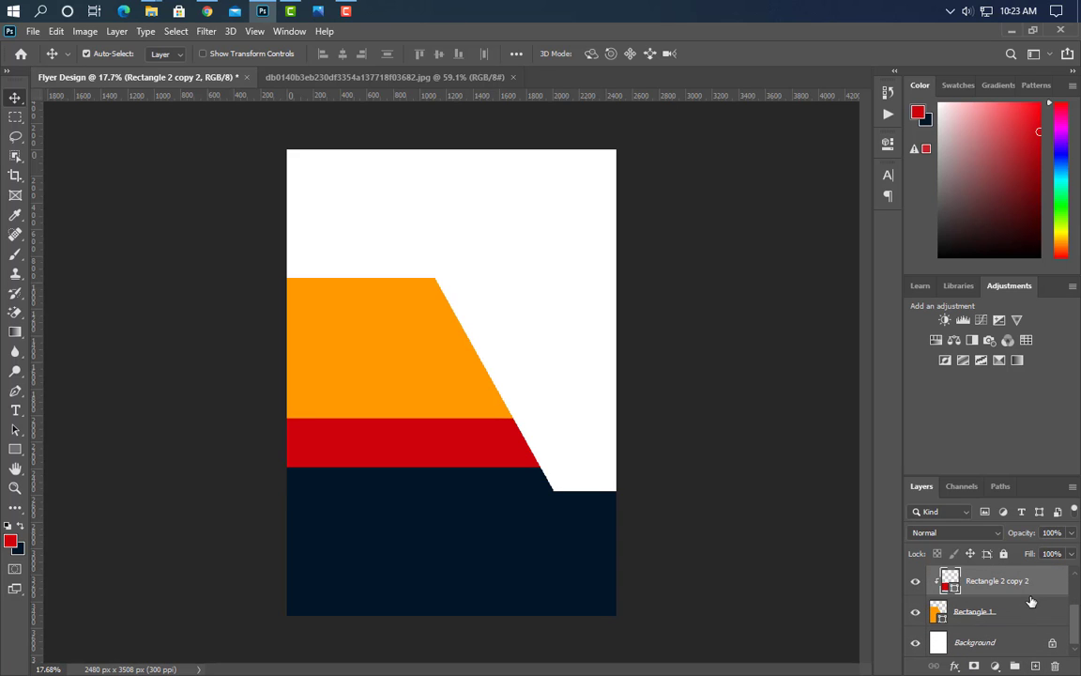
{"action": "key", "text": "shift+Up"}
{"action": "key", "text": "shift+Up"}
{"action": "key", "text": "shift+Up"}
{"action": "key", "text": "shift+Up"}
{"action": "key", "text": "shift+Up"}
{"action": "key", "text": "shift+Up"}
{"action": "key", "text": "shift+Up"}
{"action": "key", "text": "shift+Up"}
{"action": "key", "text": "shift+Up"}
{"action": "key", "text": "shift+Up"}
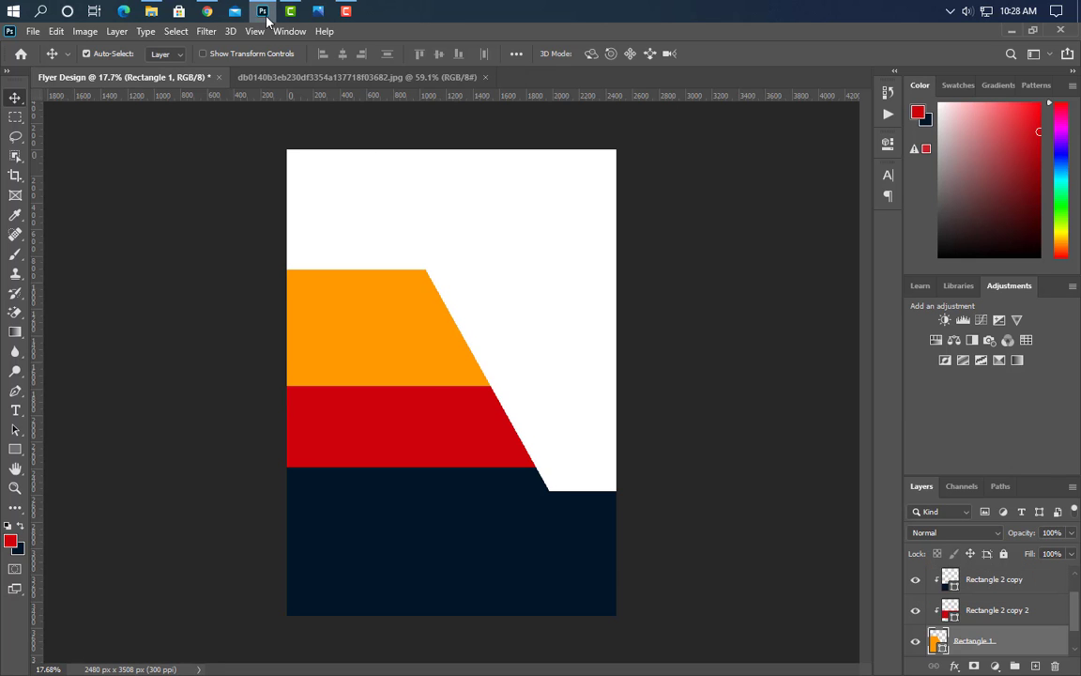
- Place the goodwp.com_19034 city photo above the Rectangle 1 layer and flip it horizontally
{"action": "left_click", "coordinate": [267, 19]}
{"action": "left_click_drag", "start_coordinate": [301, 250], "coordinate": [499, 437]}
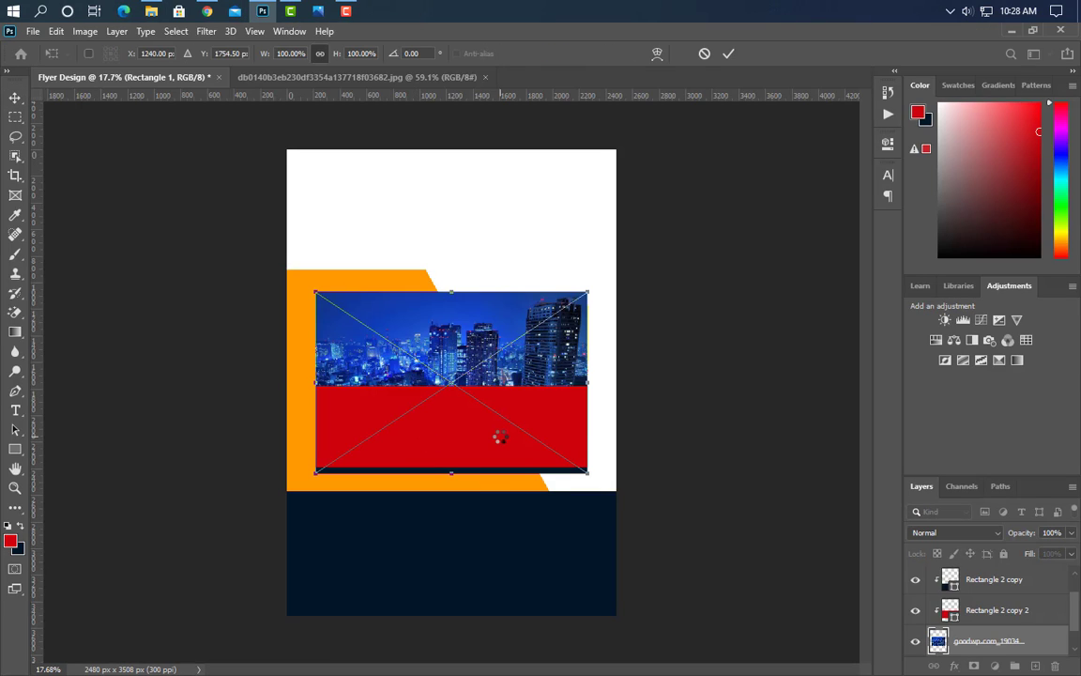
{"action": "right_click", "coordinate": [499, 437]}
{"action": "left_click", "coordinate": [542, 414]}
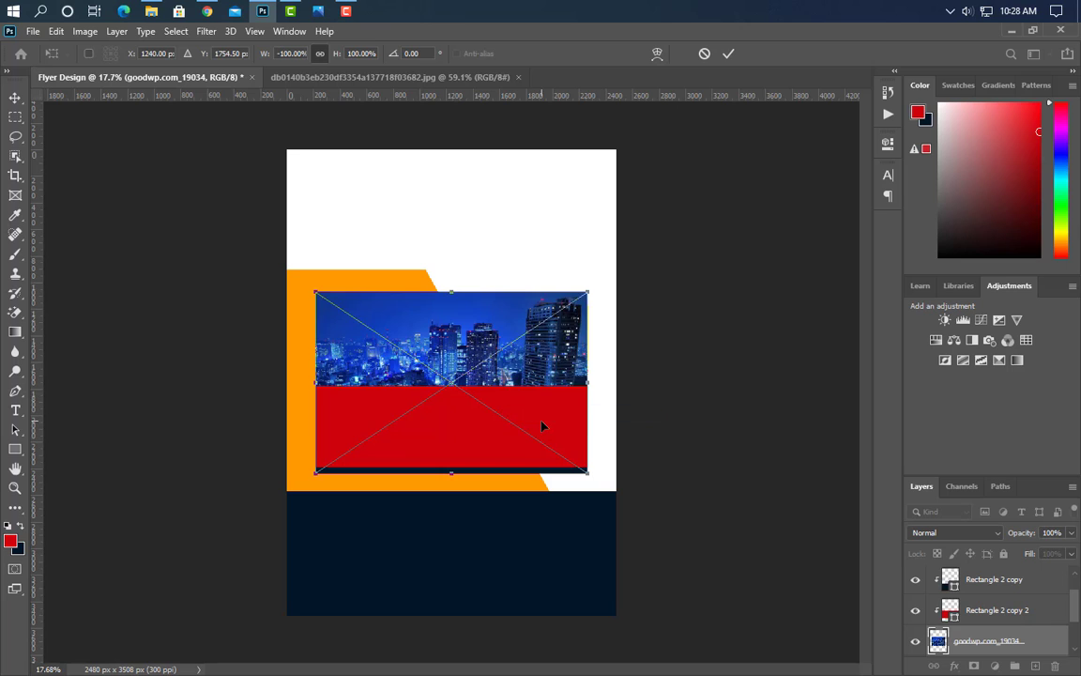
- Move and enlarge the city photo to span the page width from the orange shape's top edge, and clip it to that shape
{"action": "left_click_drag", "start_coordinate": [457, 385], "coordinate": [428, 363]}
{"action": "key", "text": "Up"}
{"action": "key", "text": "Up"}
{"action": "key", "text": "Up"}
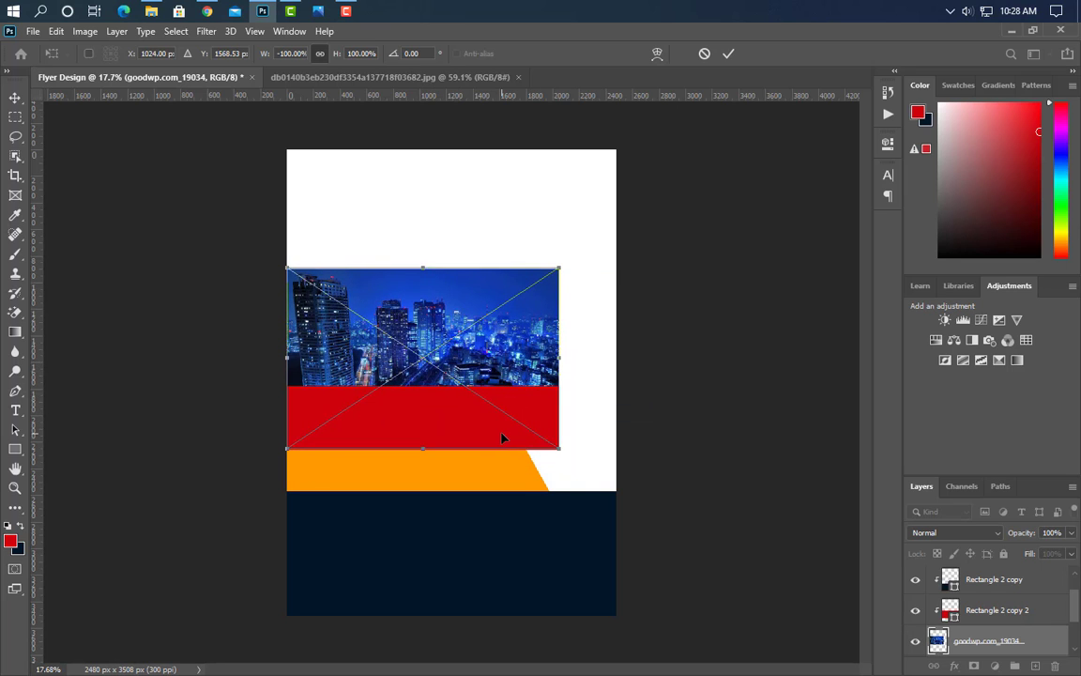
{"action": "key", "text": "Left"}
{"action": "key", "text": "Left"}
{"action": "key", "text": "Left"}
{"action": "key", "text": "Left"}
{"action": "left_click_drag", "start_coordinate": [556, 457], "coordinate": [606, 521]}
{"action": "key", "text": "Return"}
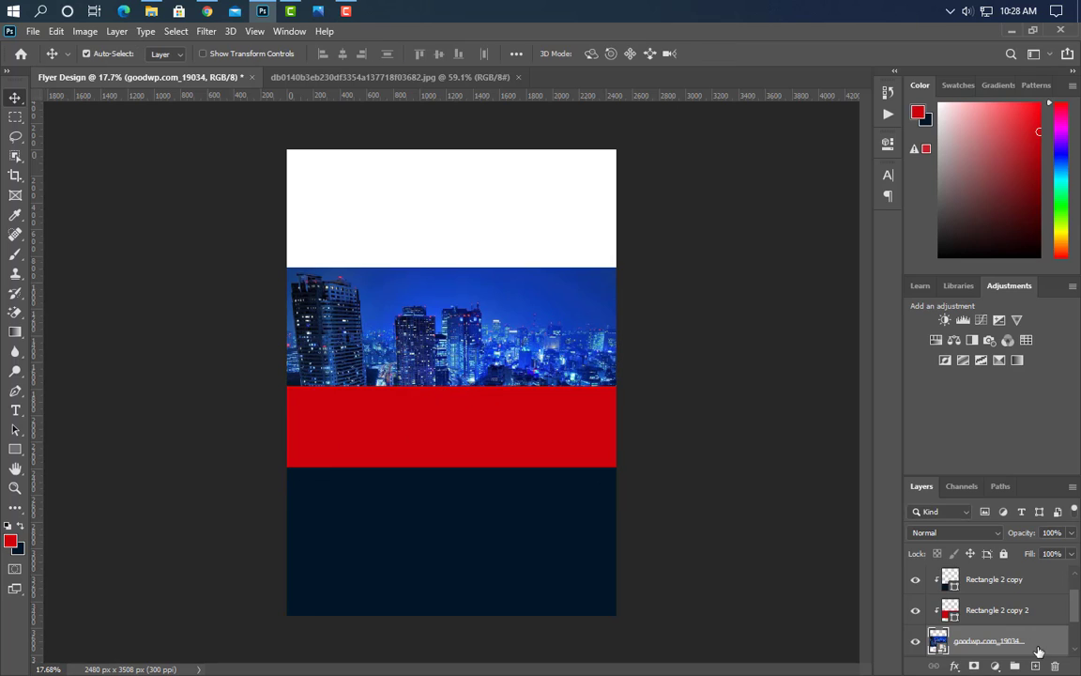
{"action": "right_click", "coordinate": [1036, 646]}
{"action": "left_click", "coordinate": [923, 368]}
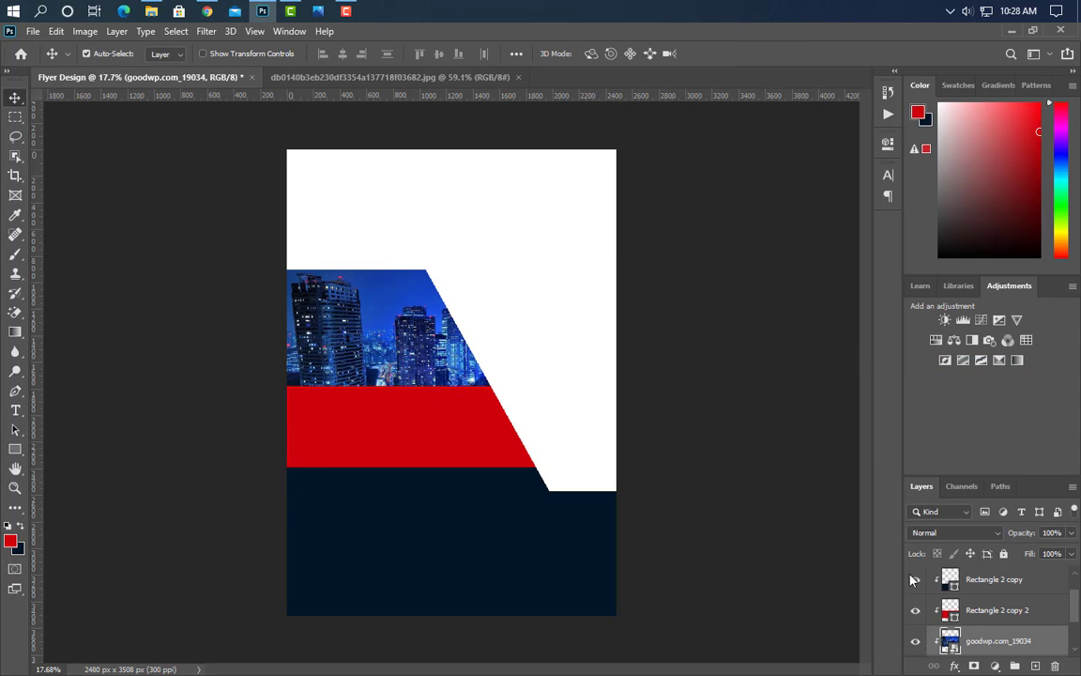
- Set the fill of the red strip to 50% and of the clipped navy strip to 80%
{"action": "left_click", "coordinate": [1008, 612]}
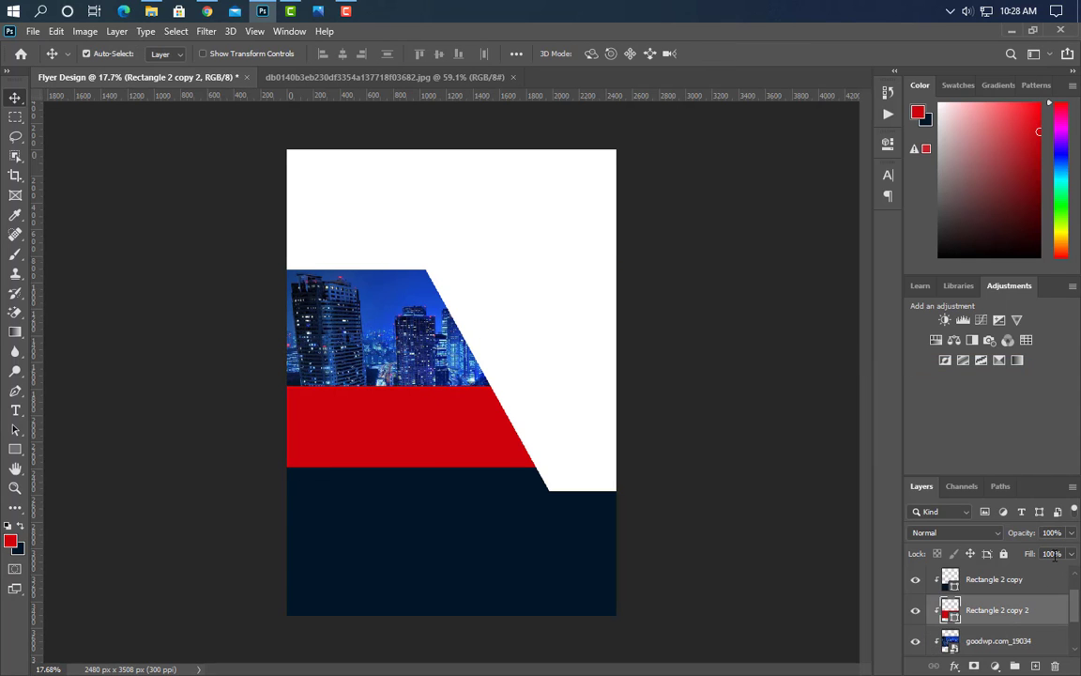
{"action": "left_click", "coordinate": [1034, 555]}
{"action": "type", "text": "50"}
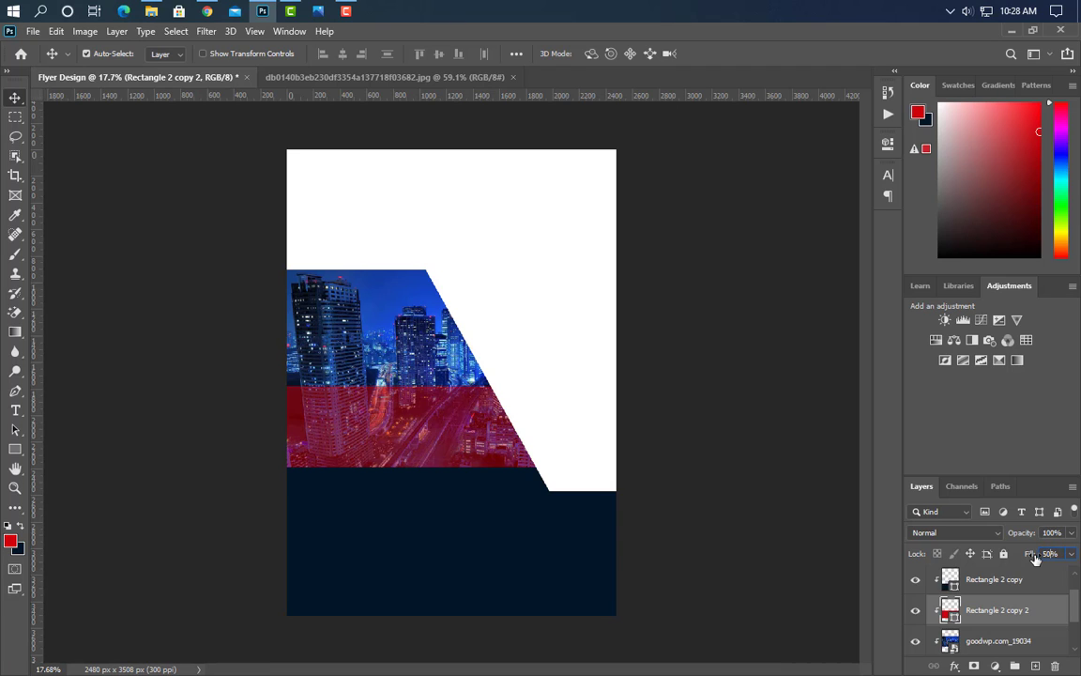
{"action": "left_click", "coordinate": [1021, 587]}
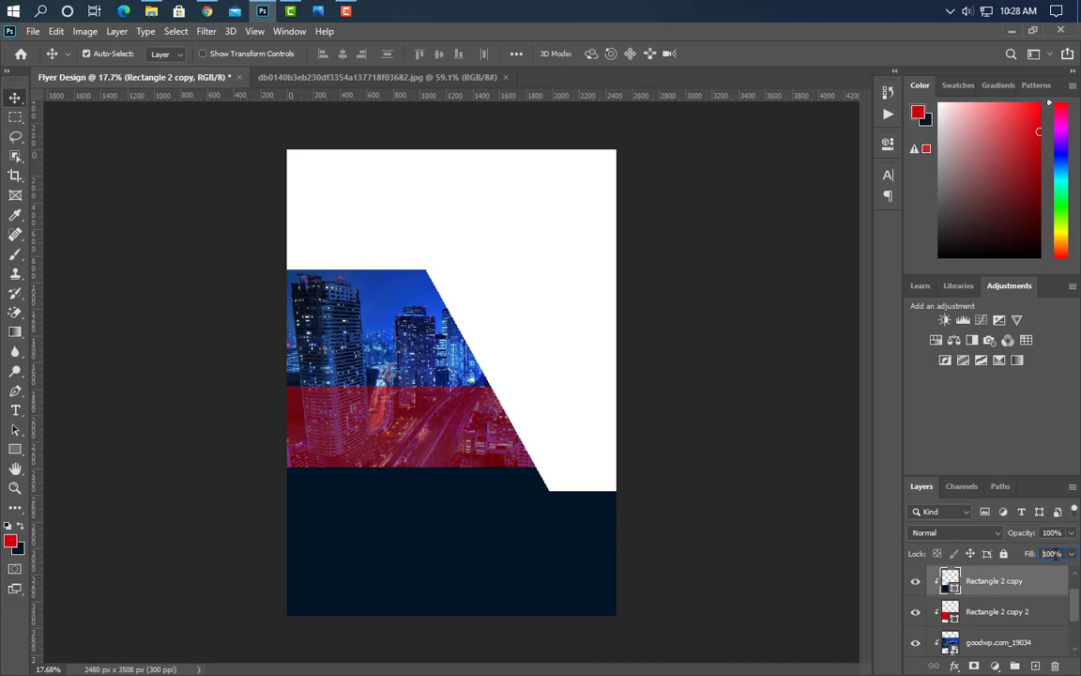
{"action": "type", "text": "80"}
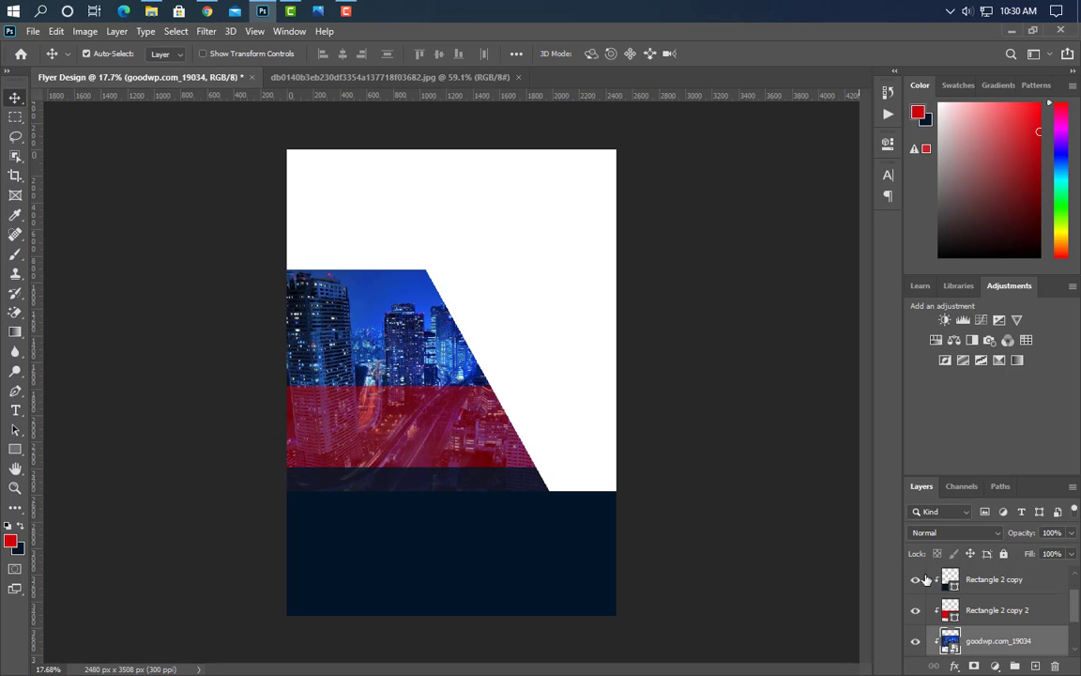
- Duplicate the Rectangle 1 shape and clip the city photo to the duplicate
{"action": "left_click", "coordinate": [1013, 621]}
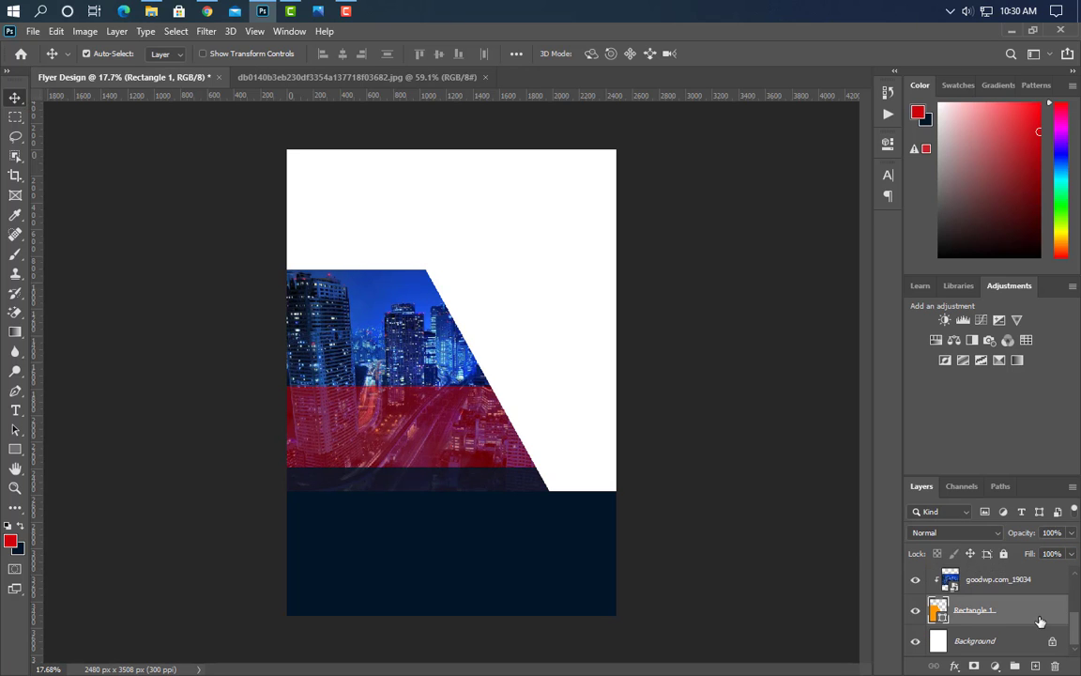
{"action": "left_click_drag", "start_coordinate": [1039, 631], "coordinate": [1036, 666]}
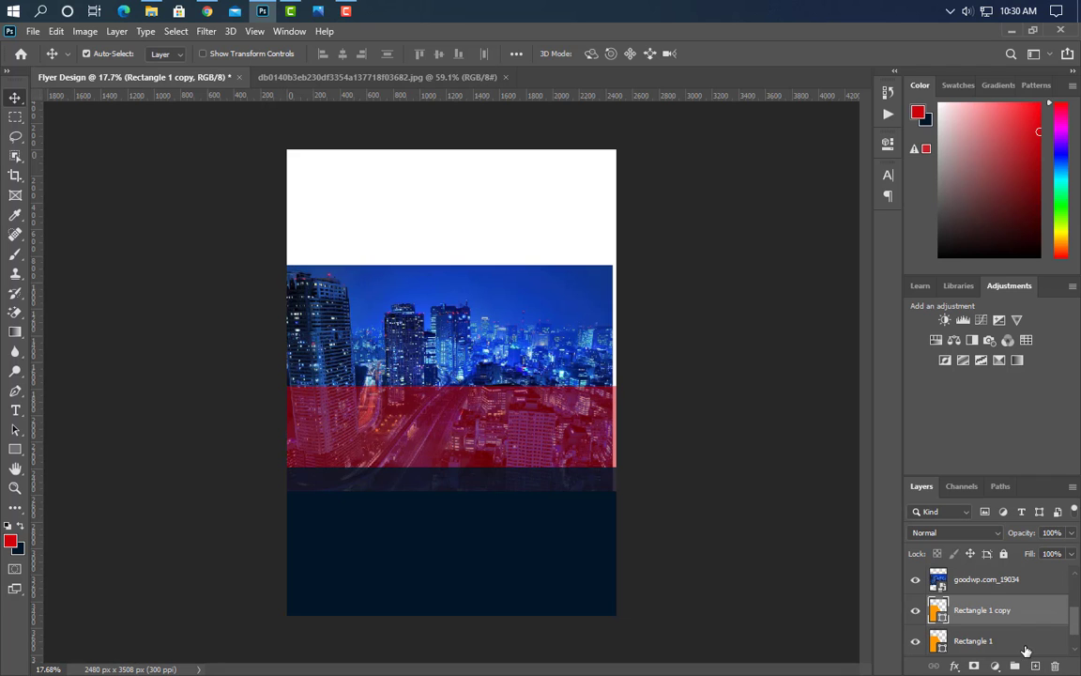
{"action": "left_click", "coordinate": [1033, 589]}
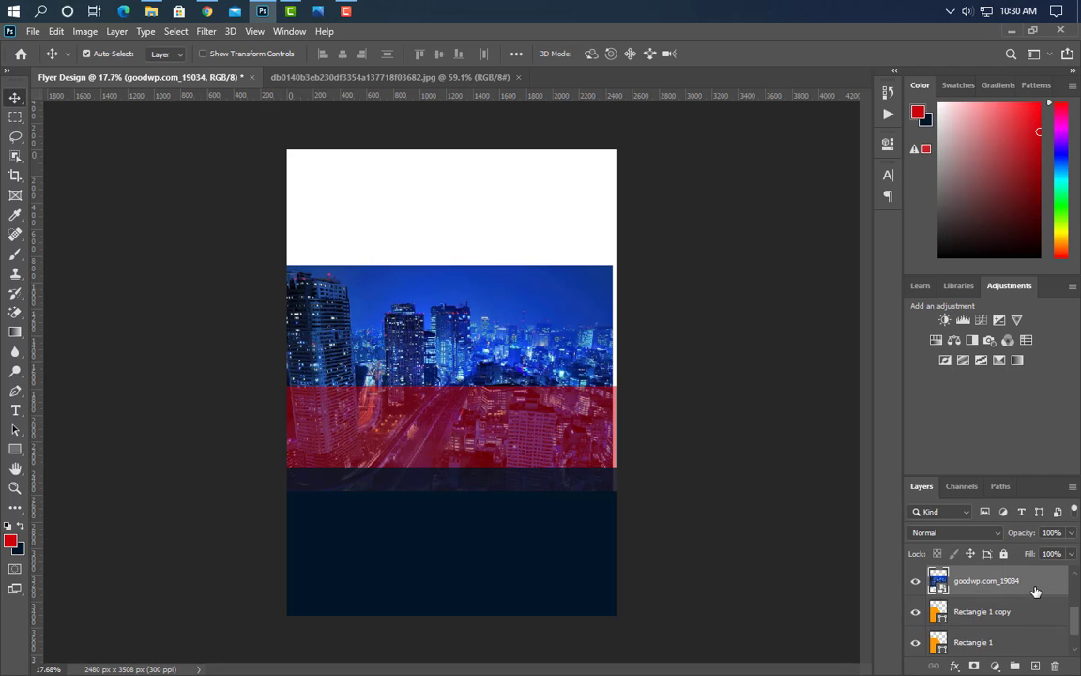
{"action": "right_click", "coordinate": [1035, 589]}
{"action": "left_click", "coordinate": [891, 362]}
- Clip the red Rectangle 2 copy 2 and the navy Rectangle 2 copy to the duplicated shape again
{"action": "scroll", "coordinate": [1009, 637], "scroll_direction": "up", "scroll_amount": 1}
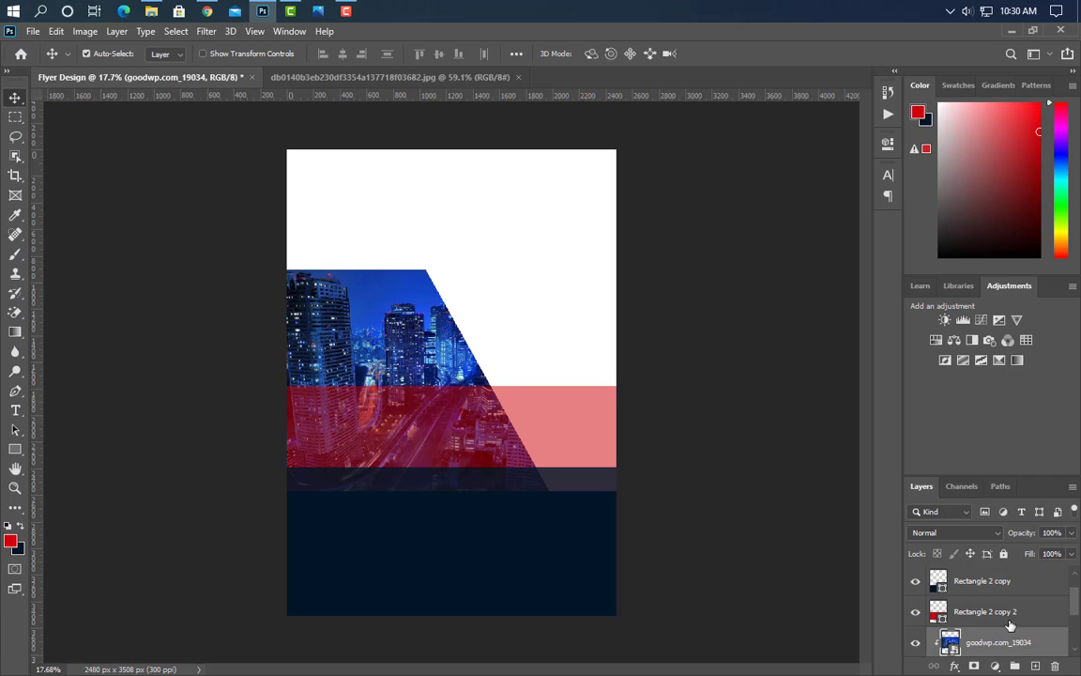
{"action": "right_click", "coordinate": [1009, 614]}
{"action": "left_click", "coordinate": [888, 328]}
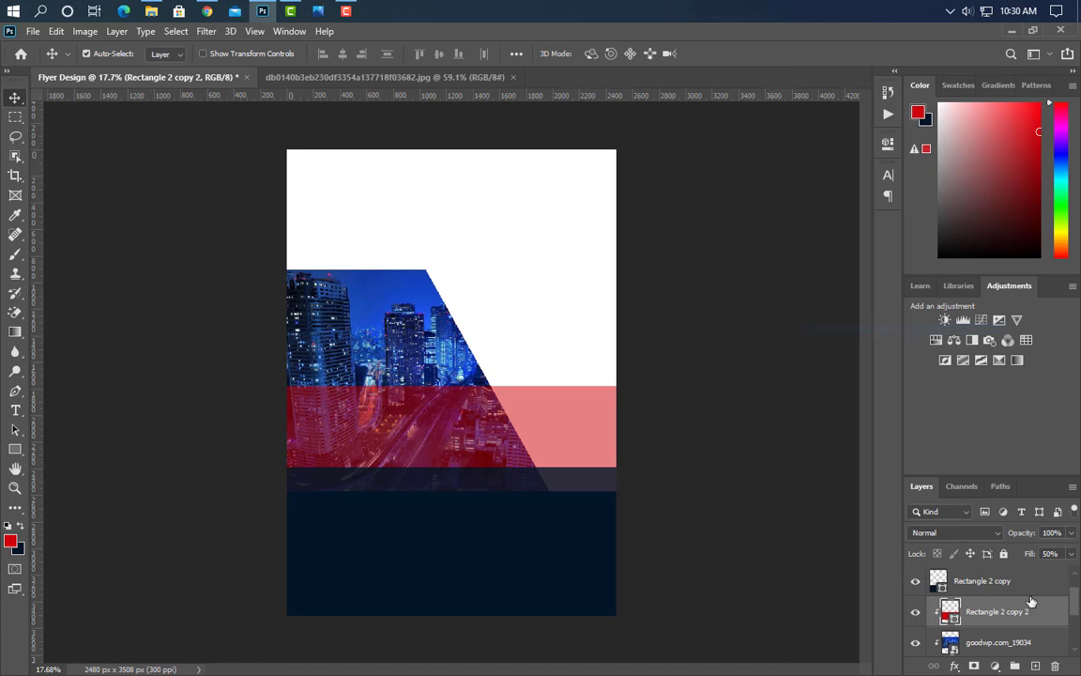
{"action": "left_click", "coordinate": [1032, 590]}
{"action": "right_click", "coordinate": [1028, 590]}
{"action": "left_click", "coordinate": [860, 331]}
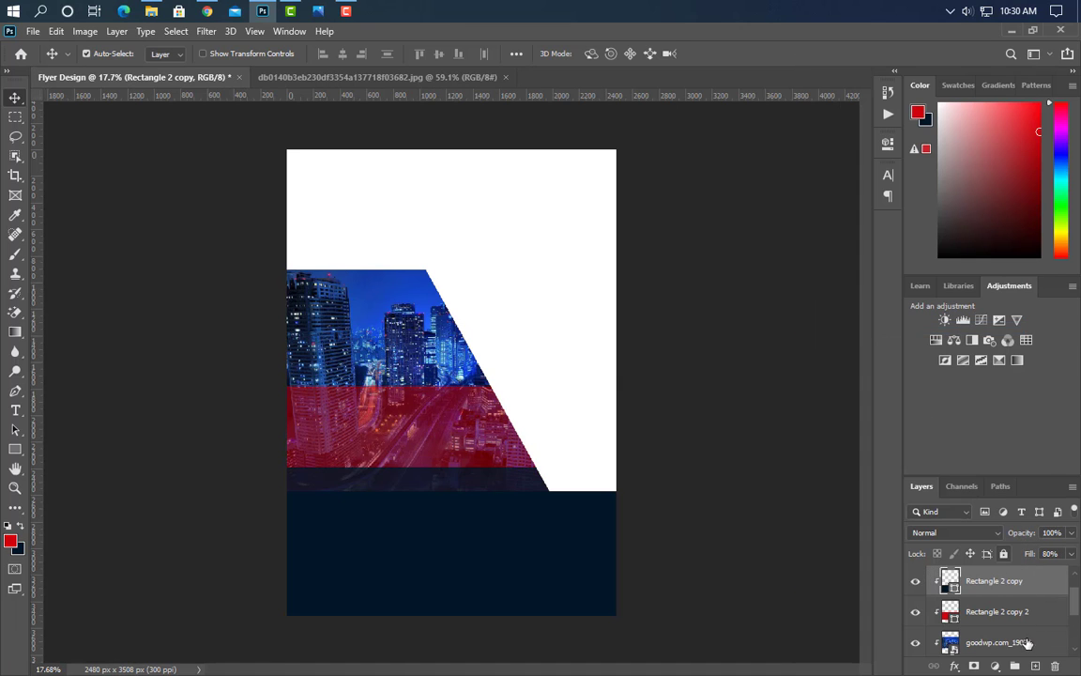
- Bring the orange Rectangle 1 to the top of the layer stack and flip it both horizontally and vertically
{"action": "scroll", "coordinate": [1021, 638], "scroll_direction": "down", "scroll_amount": 2}
{"action": "left_click_drag", "start_coordinate": [1037, 620], "coordinate": [1010, 531]}
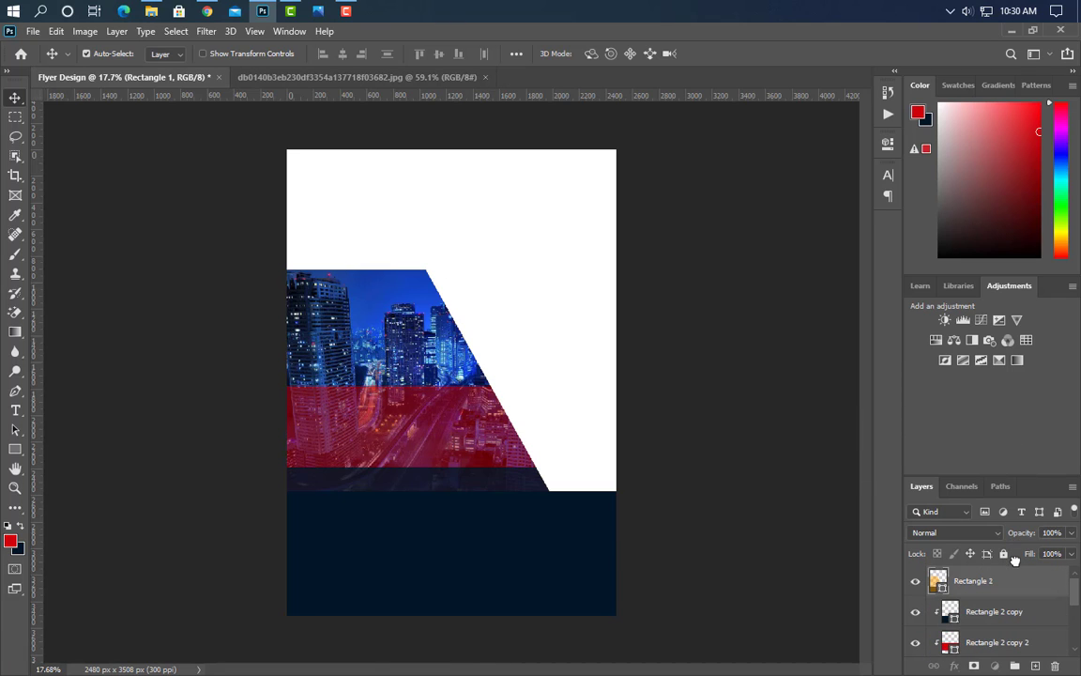
{"action": "key", "text": "ctrl+t"}
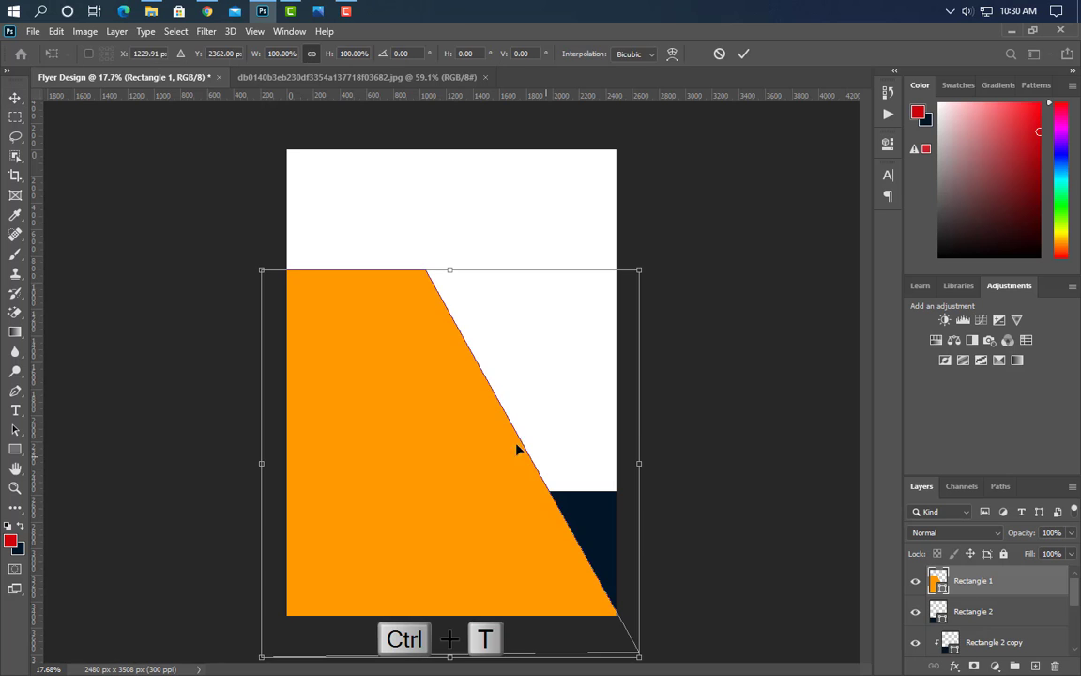
{"action": "right_click", "coordinate": [487, 443]}
{"action": "left_click", "coordinate": [530, 420]}
{"action": "right_click", "coordinate": [520, 465]}
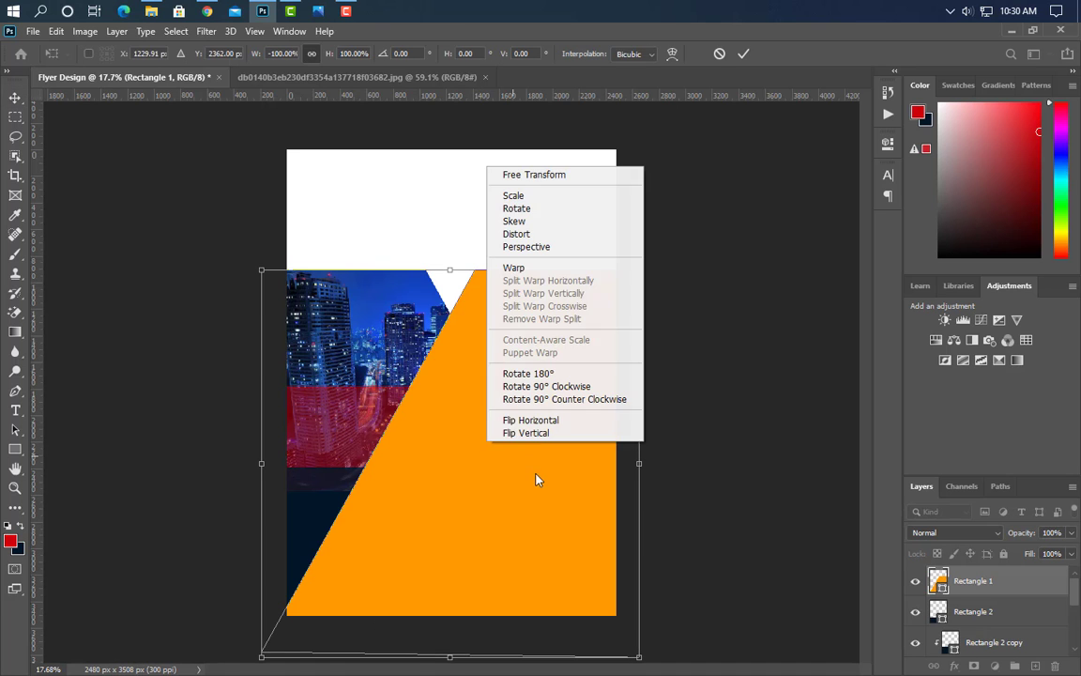
{"action": "left_click", "coordinate": [526, 433]}
- Place the flipped Rectangle 1 across the page's upper-right corner and recolour it with the footer's navy
{"action": "left_click_drag", "start_coordinate": [606, 506], "coordinate": [638, 236]}
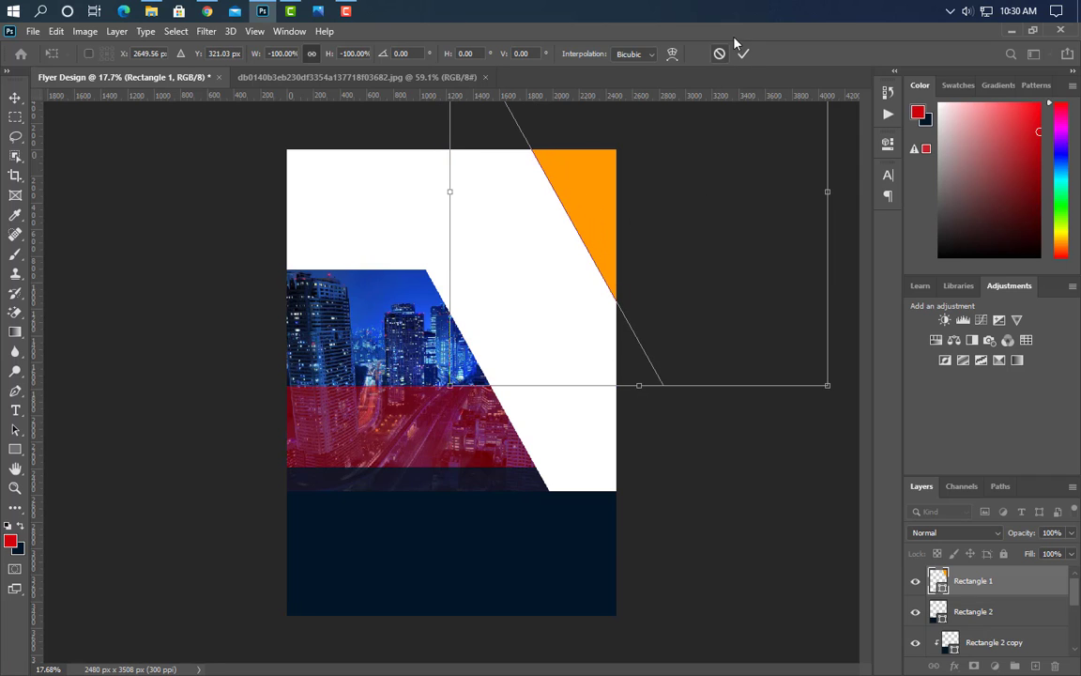
{"action": "left_click", "coordinate": [743, 55]}
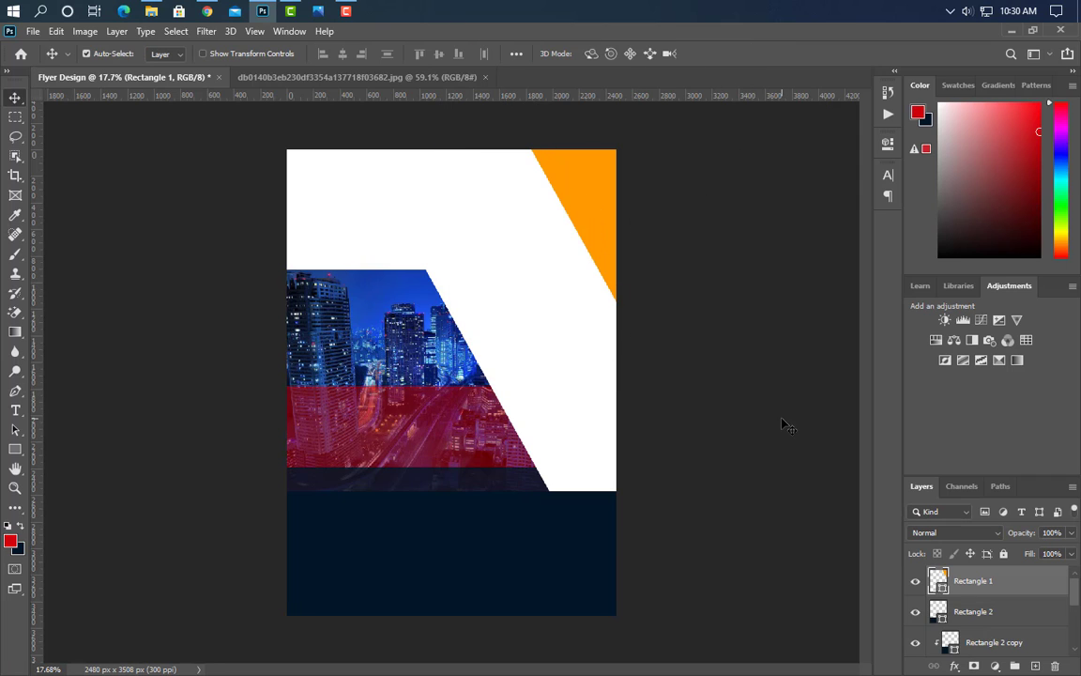
{"action": "double_click", "coordinate": [941, 585]}
{"action": "left_click", "coordinate": [427, 582]}
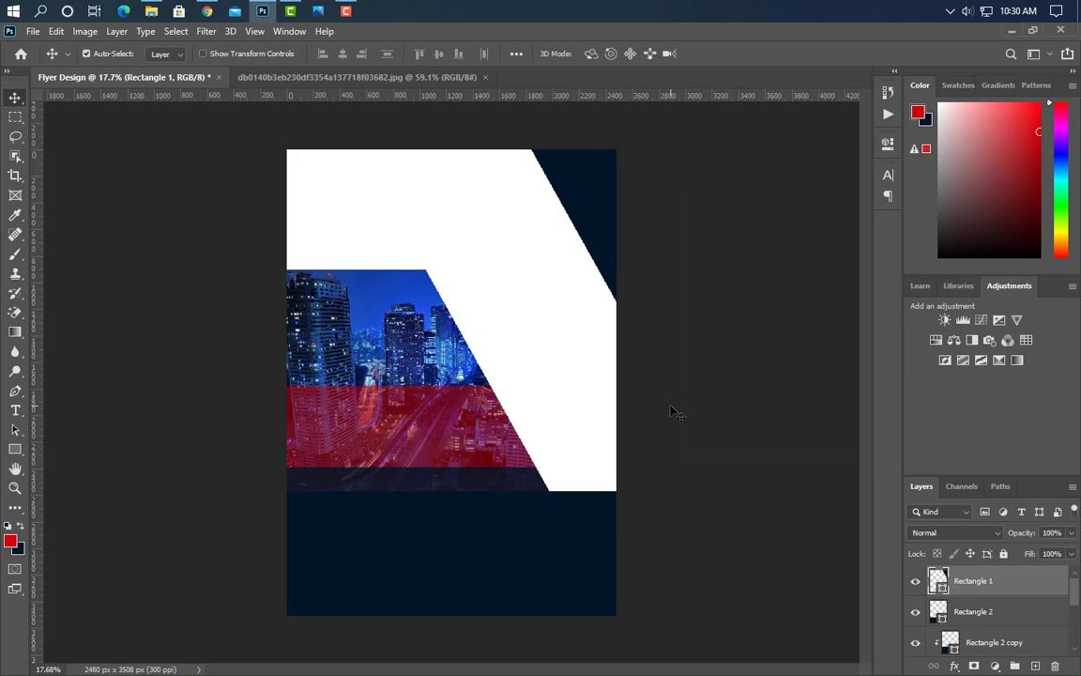
{"action": "key", "text": "shift+Left"}
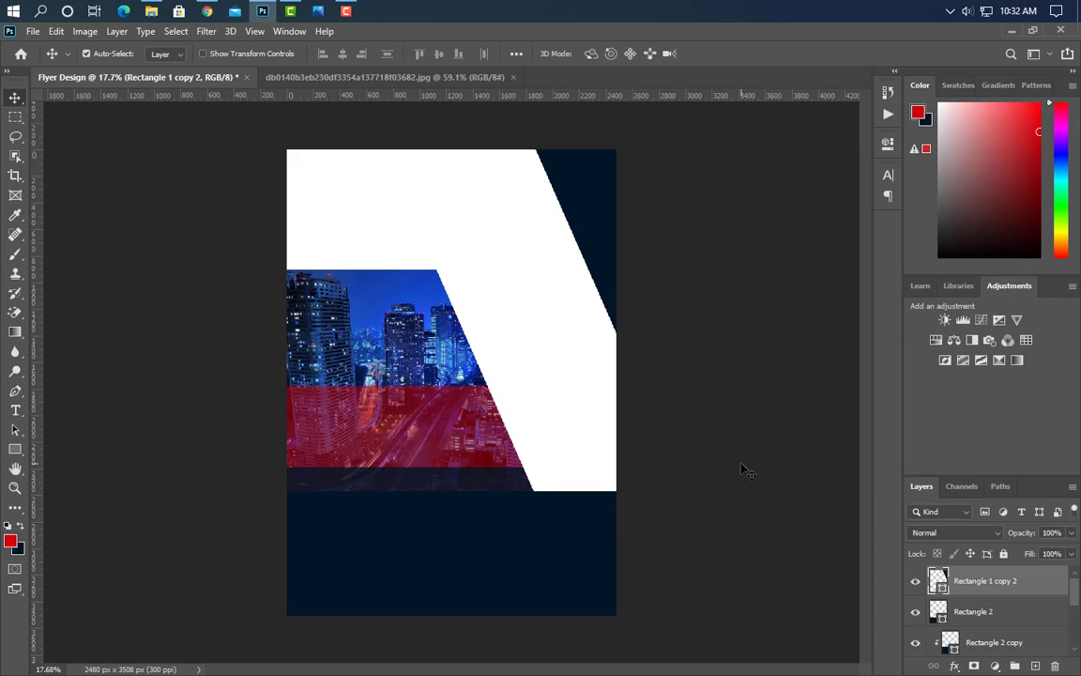
- Duplicate the navy corner shape, flip the copy horizontally, and move it up so it crosses the page's top edge
{"action": "key", "text": "ctrl+j"}
{"action": "key", "text": "ctrl+t"}
{"action": "right_click", "coordinate": [610, 280]}
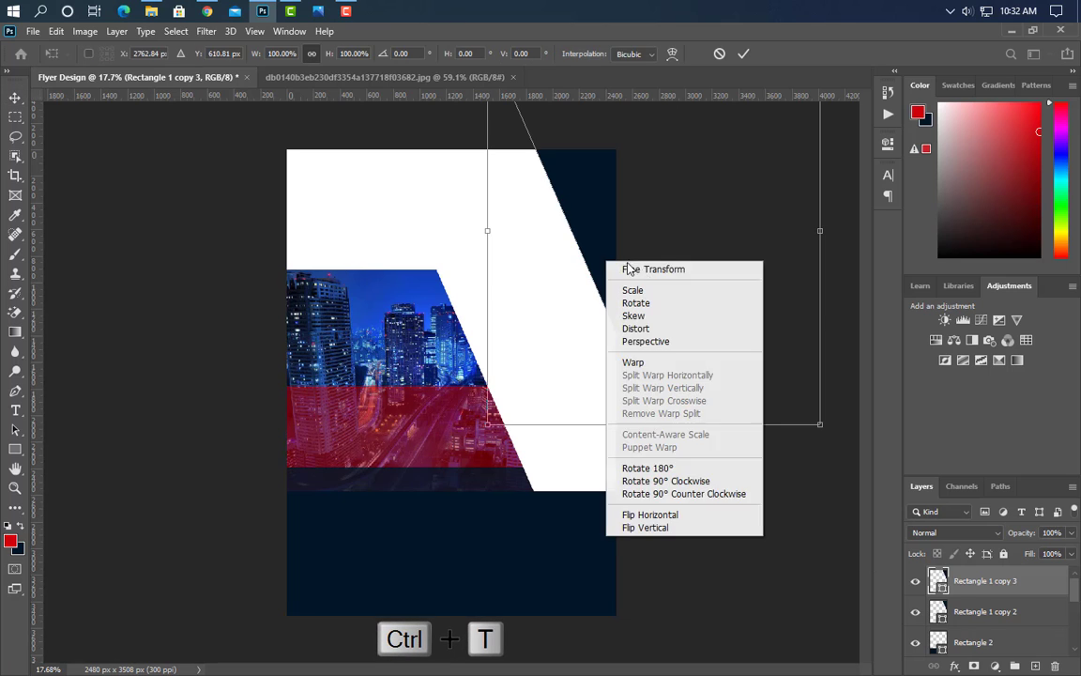
{"action": "left_click", "coordinate": [651, 512]}
{"action": "left_click_drag", "start_coordinate": [629, 379], "coordinate": [539, 184]}
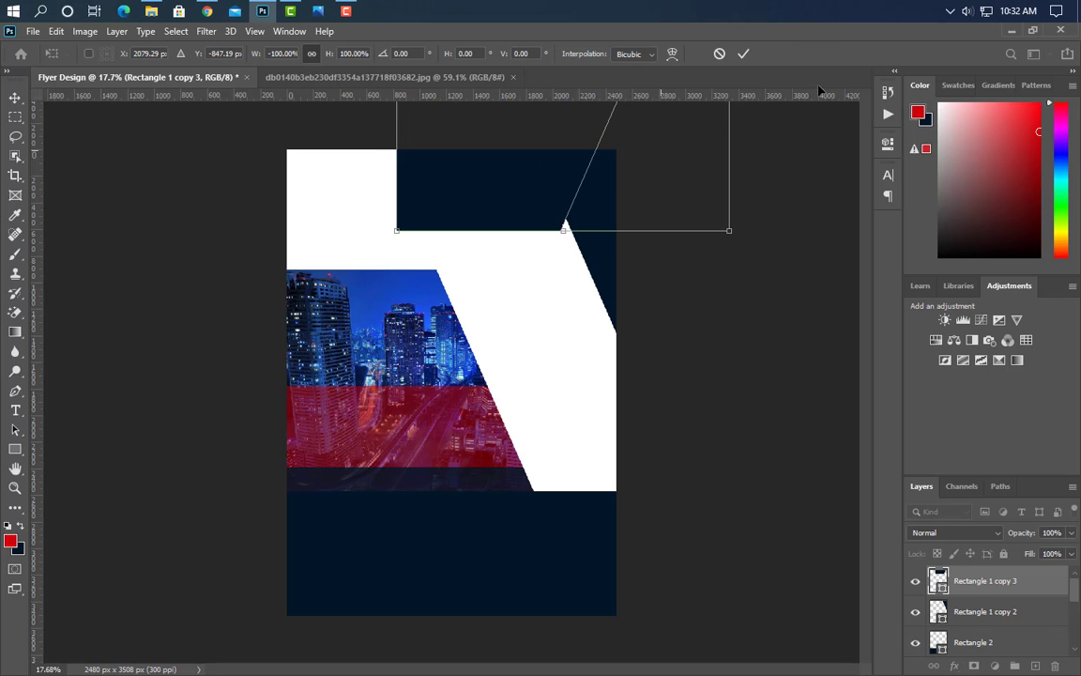
{"action": "left_click", "coordinate": [744, 54]}
- Clip the flipped copy to the navy corner shape and fill it with the red foreground colour cf020a
{"action": "right_click", "coordinate": [1037, 598]}
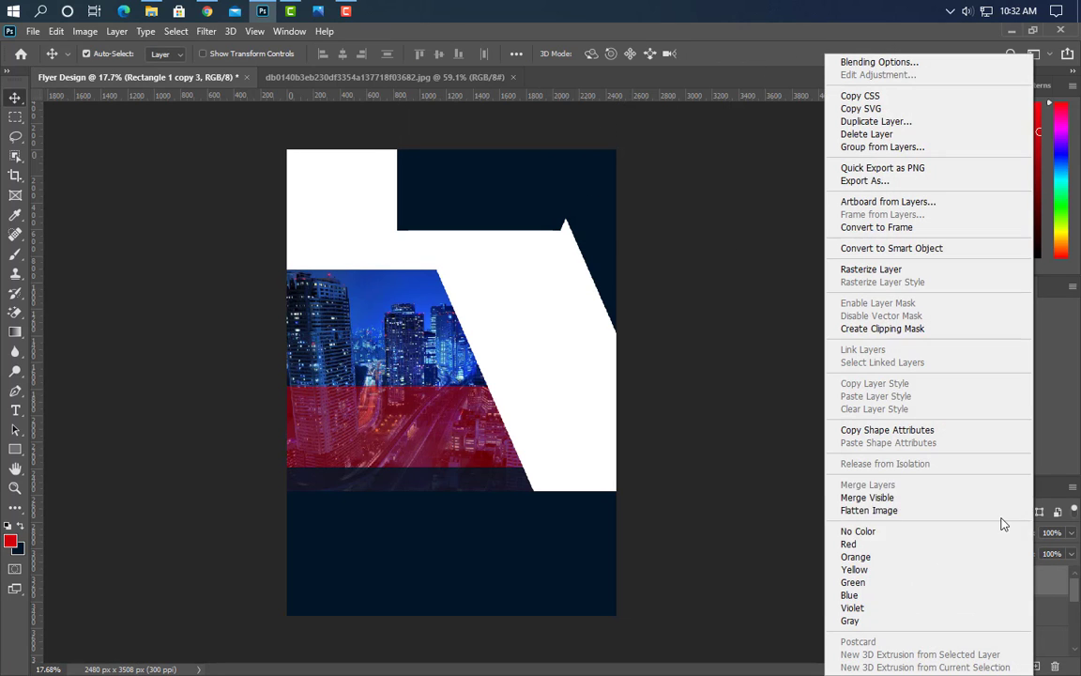
{"action": "left_click", "coordinate": [883, 331]}
{"action": "double_click", "coordinate": [950, 583]}
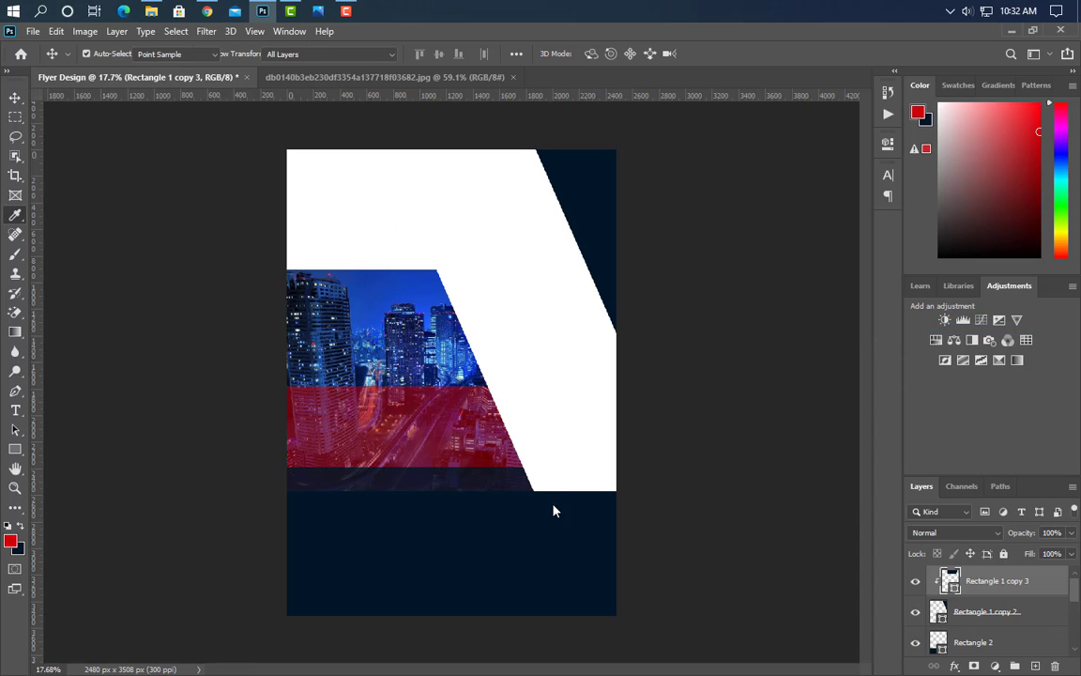
{"action": "left_click", "coordinate": [10, 541]}
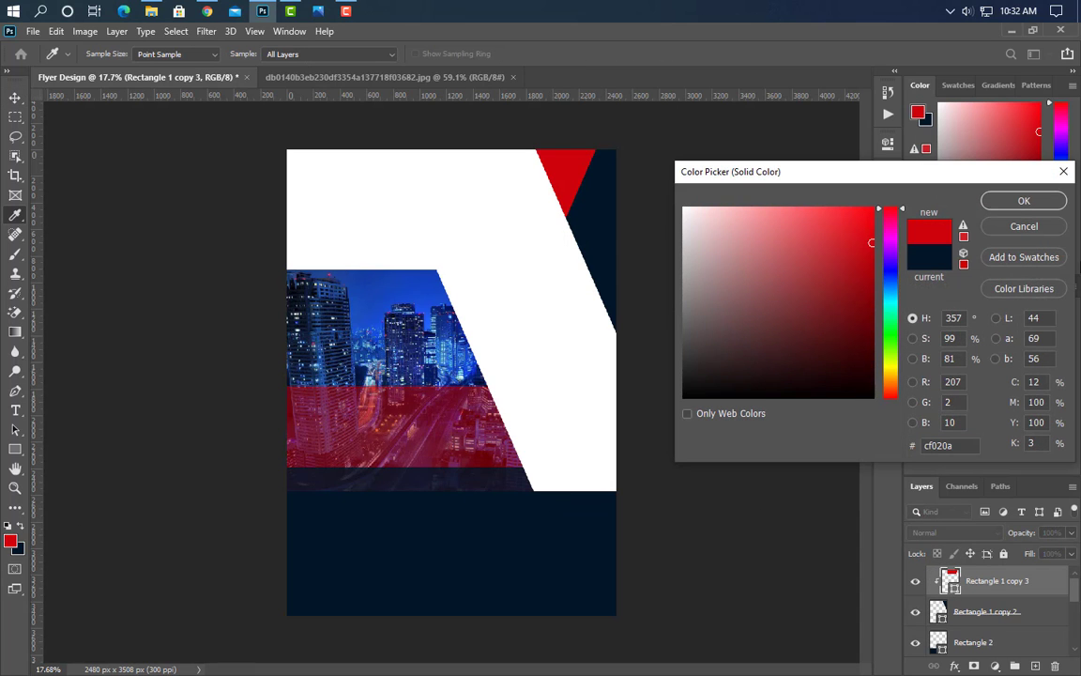
{"action": "left_click", "coordinate": [1050, 203]}
- Duplicate the red corner shape, place the copy directly beneath it in the layer stack, and fill it with the page's white
{"action": "left_click_drag", "start_coordinate": [1044, 591], "coordinate": [1035, 666]}
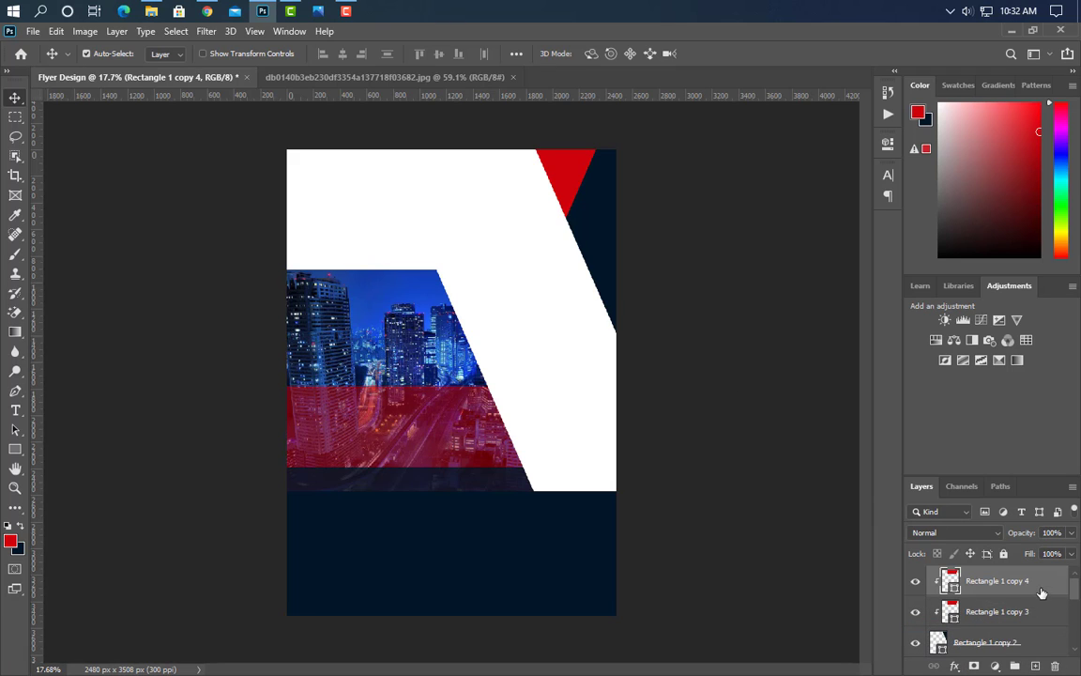
{"action": "left_click_drag", "start_coordinate": [1042, 593], "coordinate": [969, 635]}
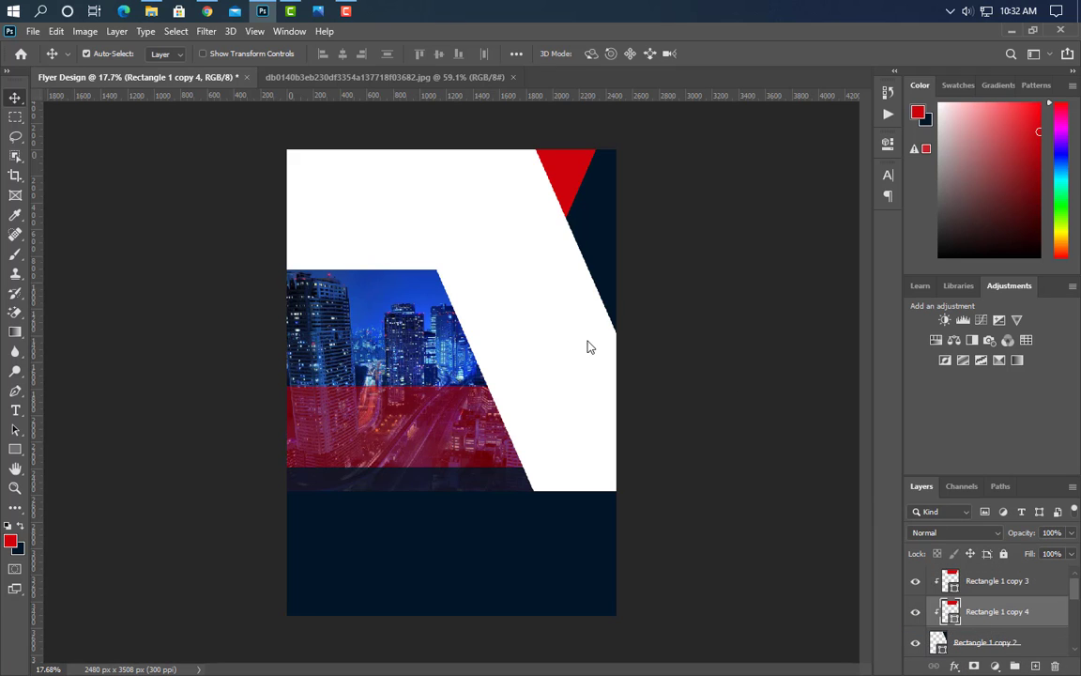
{"action": "left_click", "coordinate": [529, 227]}
{"action": "left_click", "coordinate": [1019, 203]}
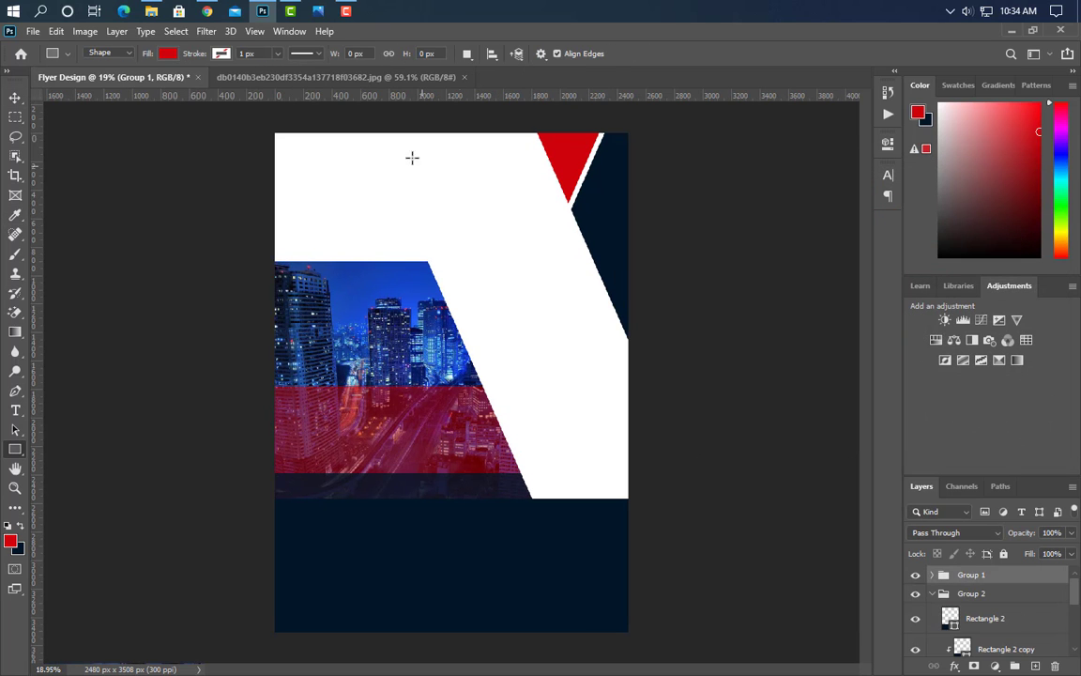
- Place the SHOBUJ LOGO file from the desktop in the flyer and scale it to about 18.6% in the page's upper-left corner
{"action": "scroll", "coordinate": [316, 103], "scroll_direction": "up", "scroll_amount": 5}
{"action": "scroll", "coordinate": [317, 104], "scroll_direction": "up", "scroll_amount": 1}
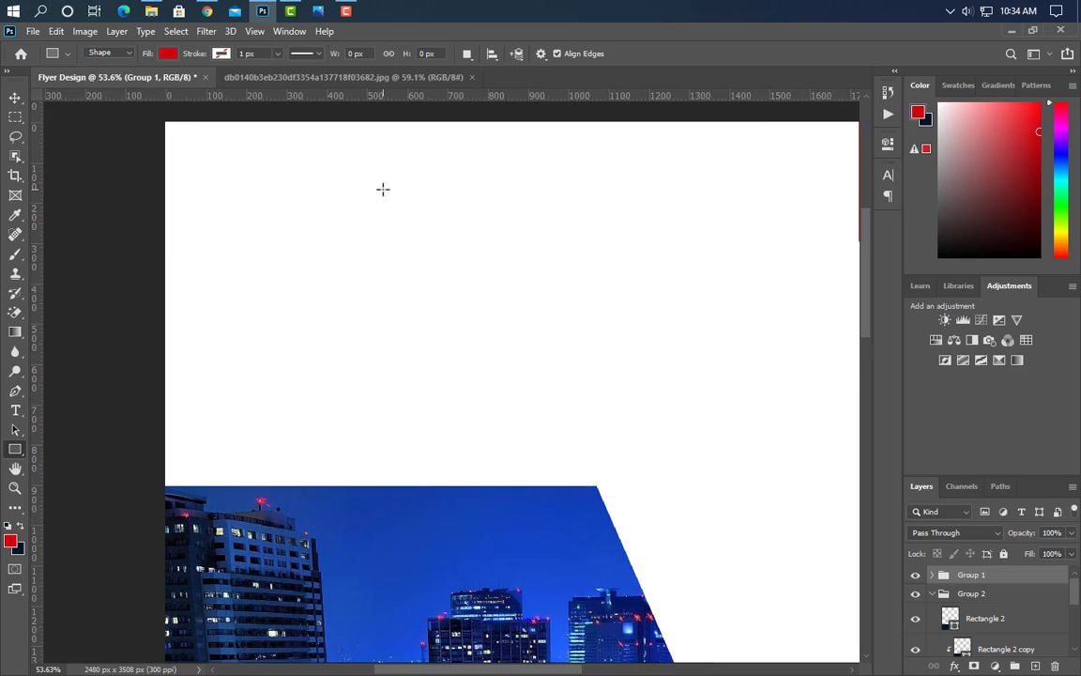
{"action": "left_click", "coordinate": [15, 97]}
{"action": "left_click", "coordinate": [261, 11]}
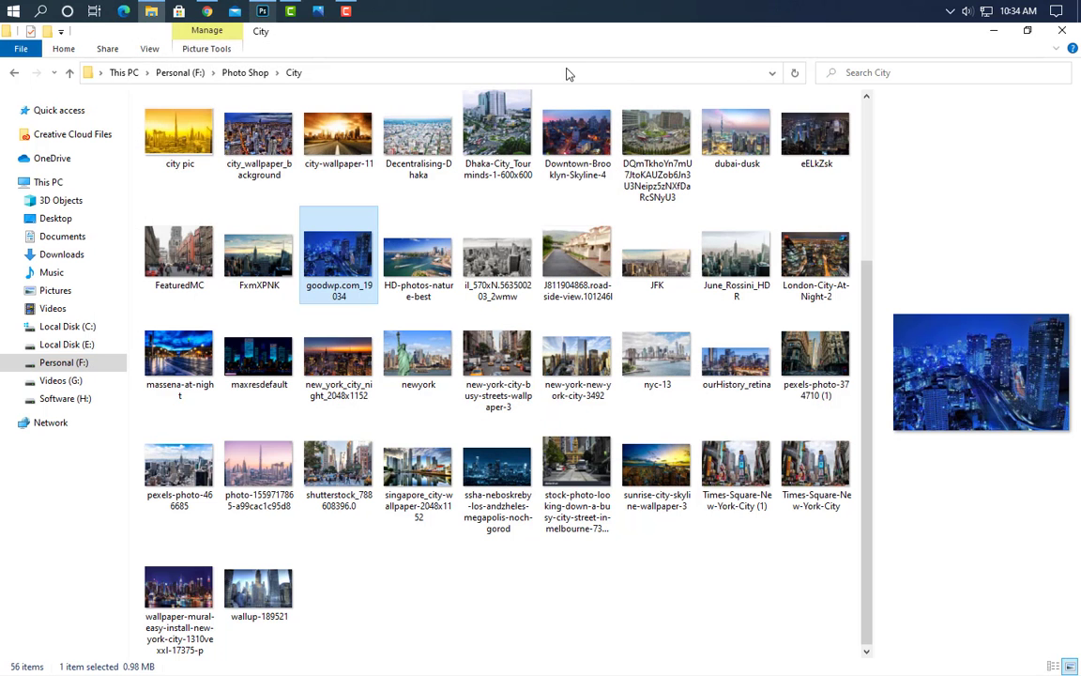
{"action": "left_click", "coordinate": [997, 39]}
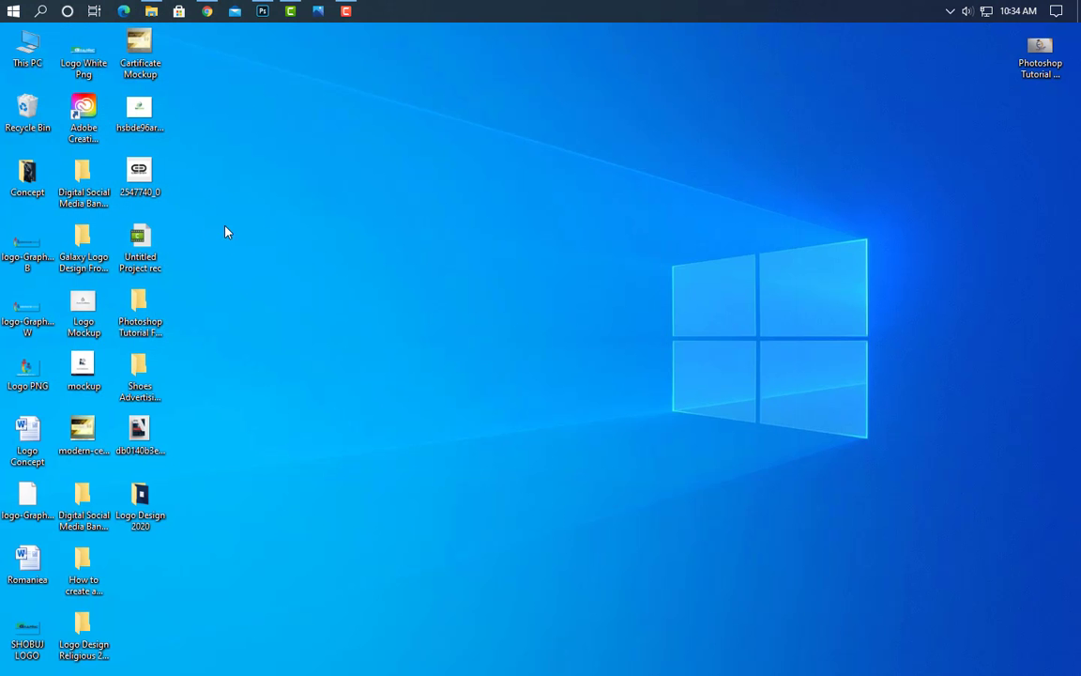
{"action": "left_click_drag", "start_coordinate": [28, 636], "coordinate": [413, 265]}
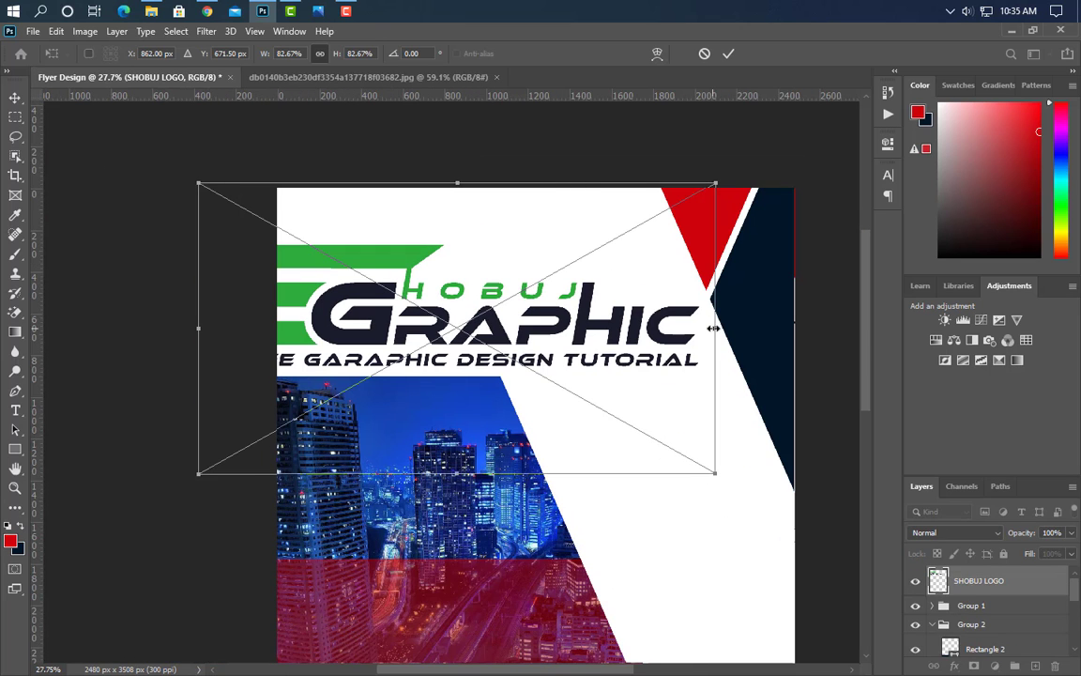
{"action": "left_click_drag", "start_coordinate": [713, 327], "coordinate": [388, 227]}
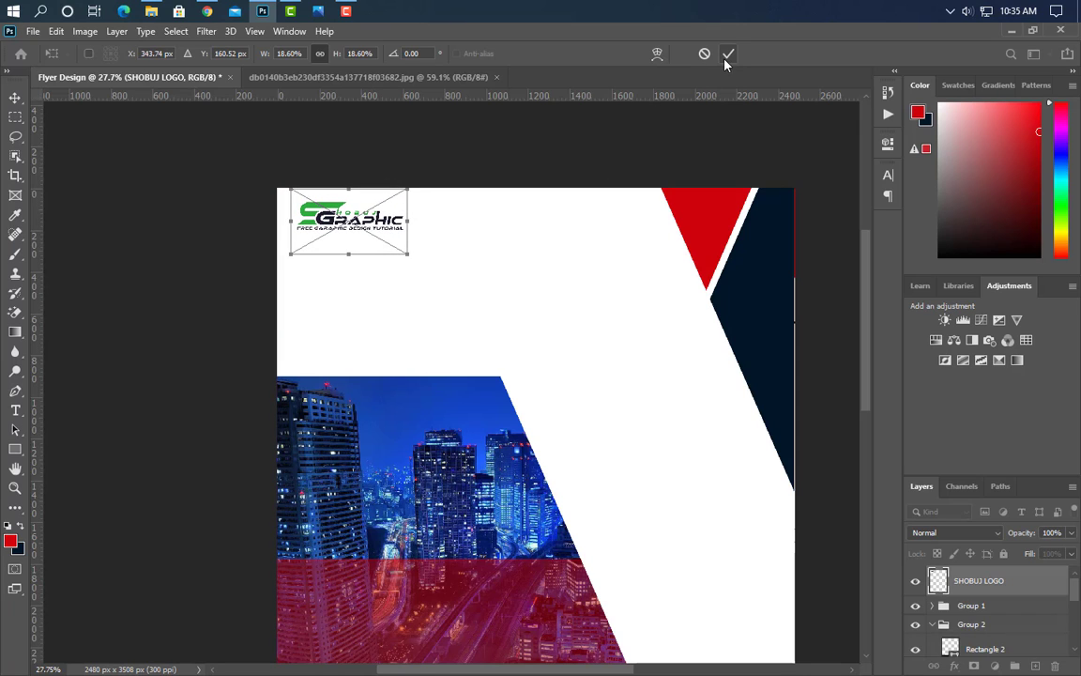
{"action": "key", "text": "Return"}
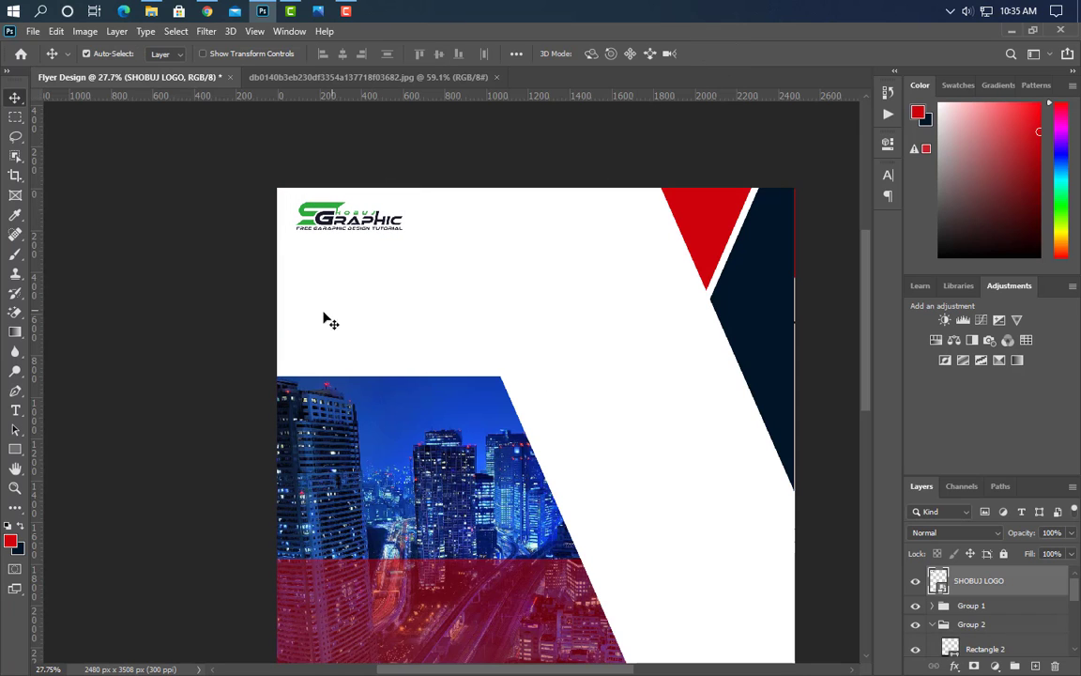
- Add the red Akrobat Black heading "CREATIVE" below the logo and enlarge it to about 127%
{"action": "left_click", "coordinate": [14, 412]}
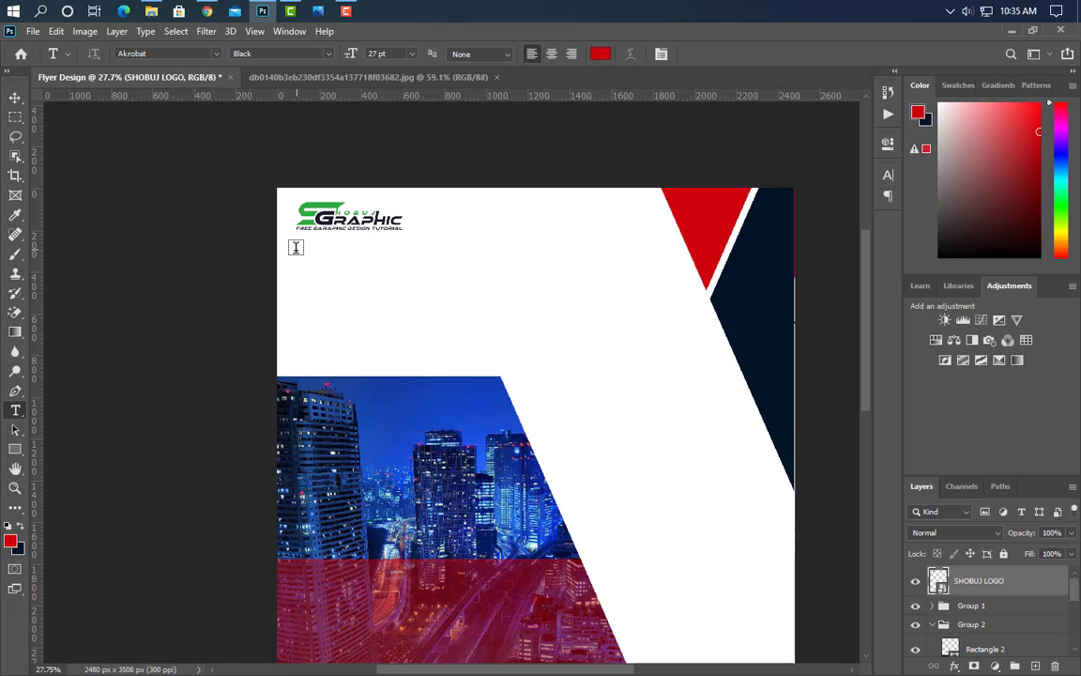
{"action": "type", "text": "CREATIVE"}
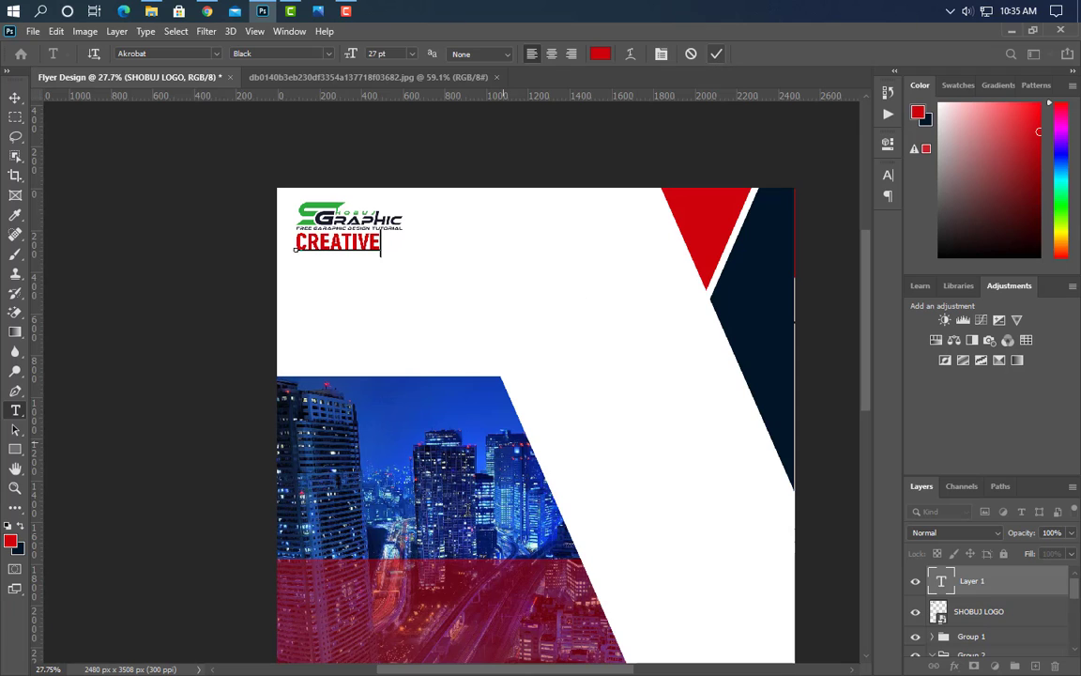
{"action": "key", "text": "ctrl+t"}
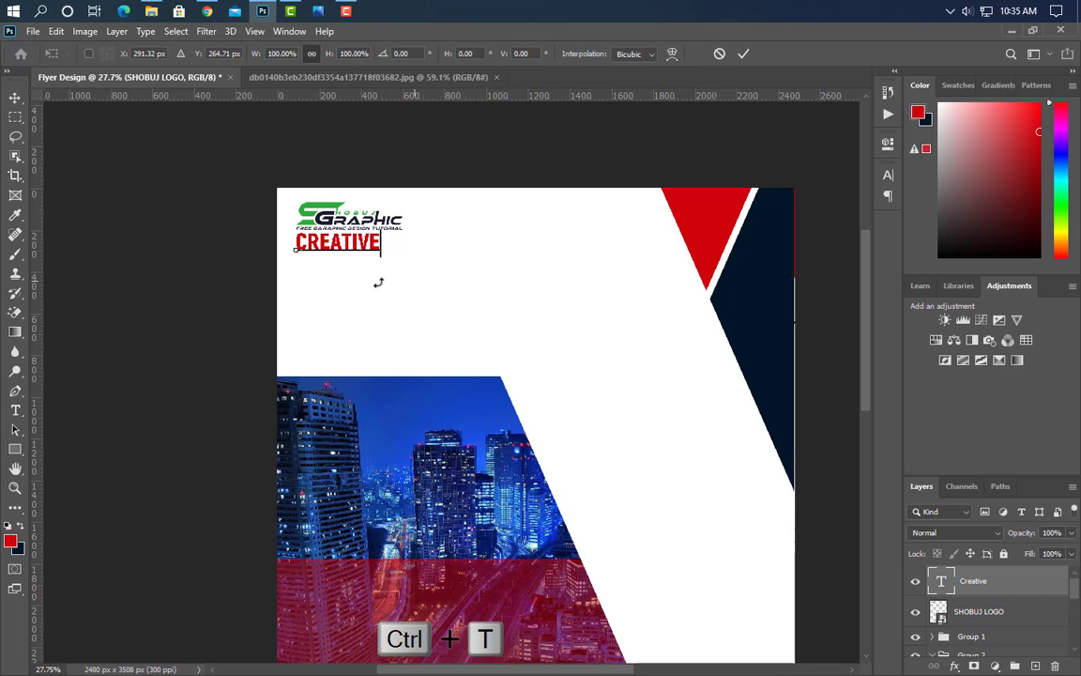
{"action": "left_click_drag", "start_coordinate": [382, 245], "coordinate": [425, 251]}
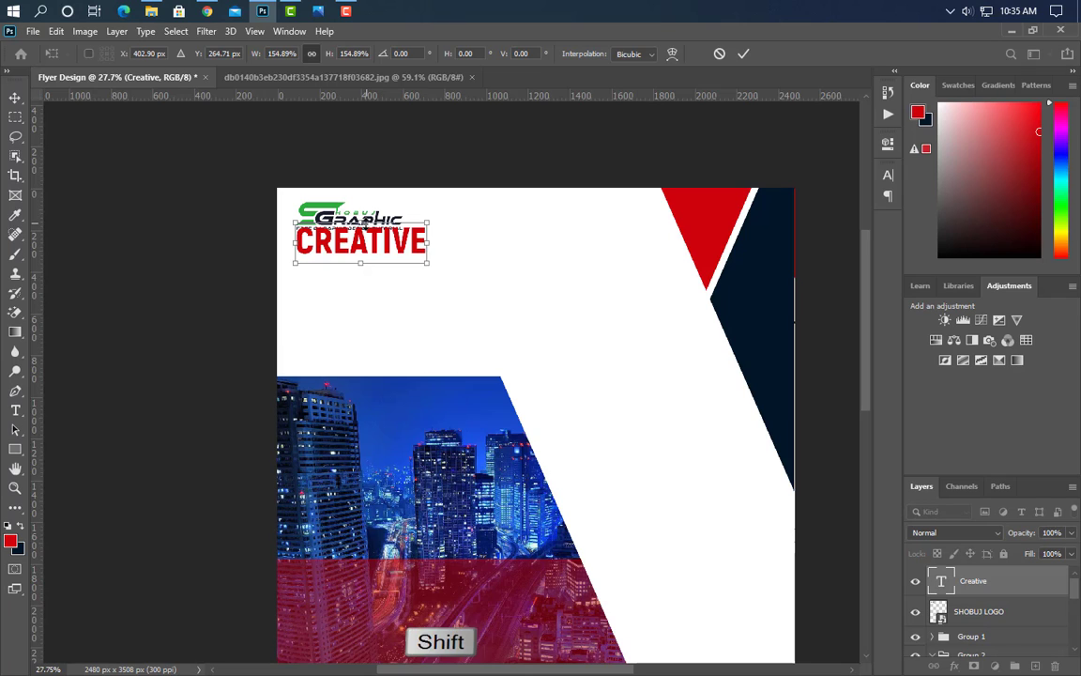
{"action": "left_click_drag", "start_coordinate": [364, 223], "coordinate": [364, 232]}
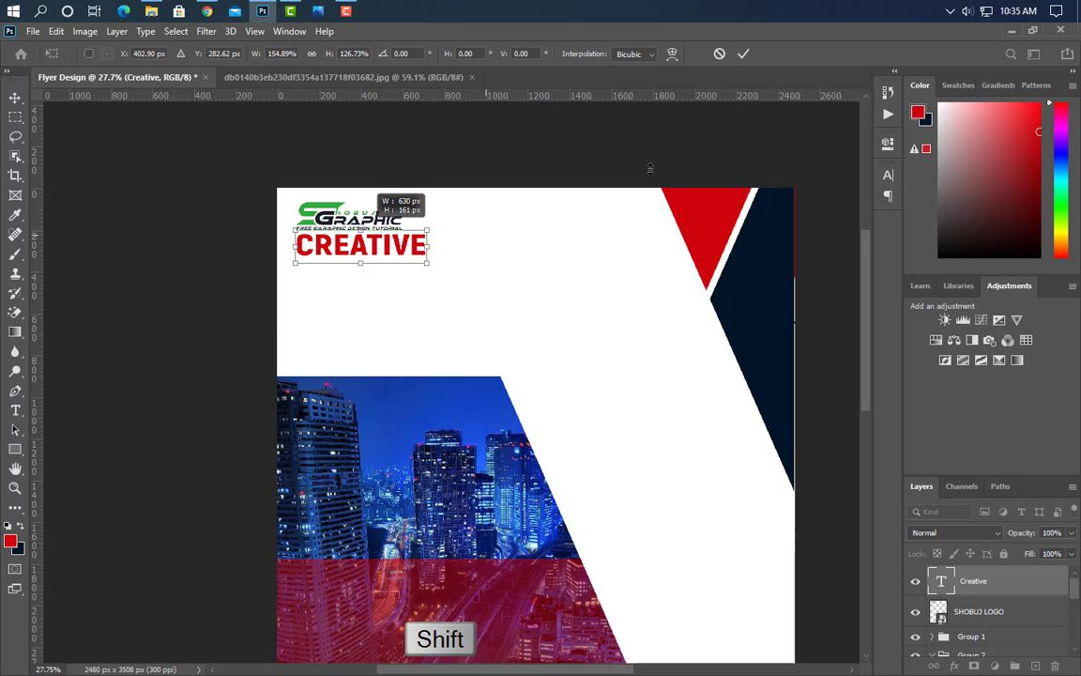
{"action": "left_click", "coordinate": [832, 169]}
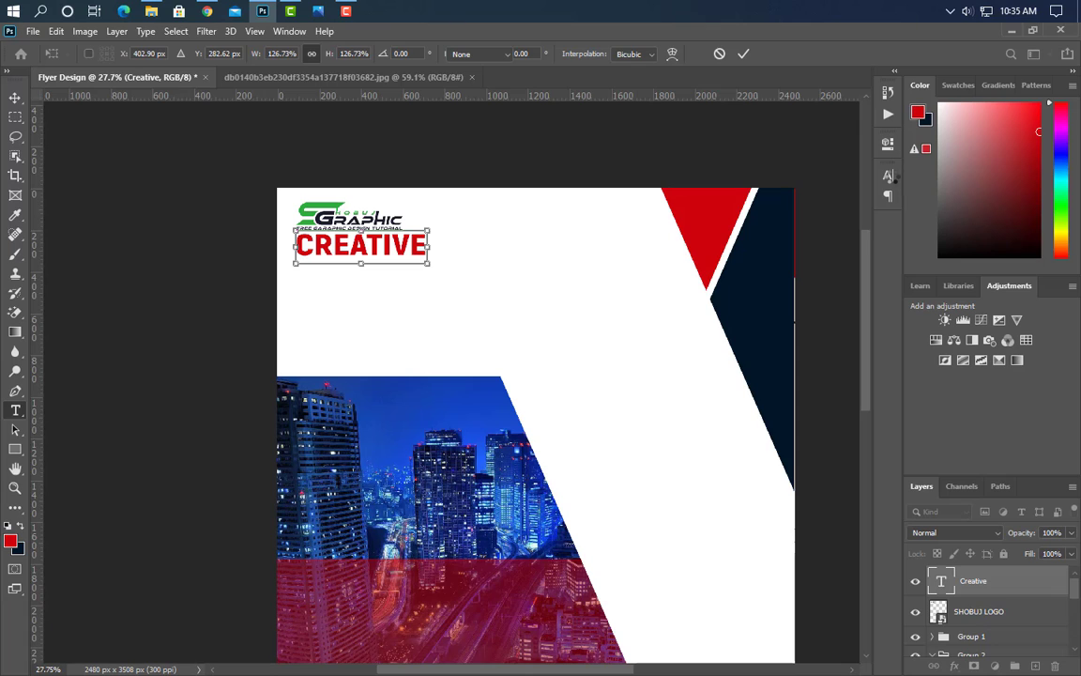
- Set the CREATIVE heading's font style to ExtraBold and its size to about 38.35 pt
{"action": "left_click", "coordinate": [888, 176]}
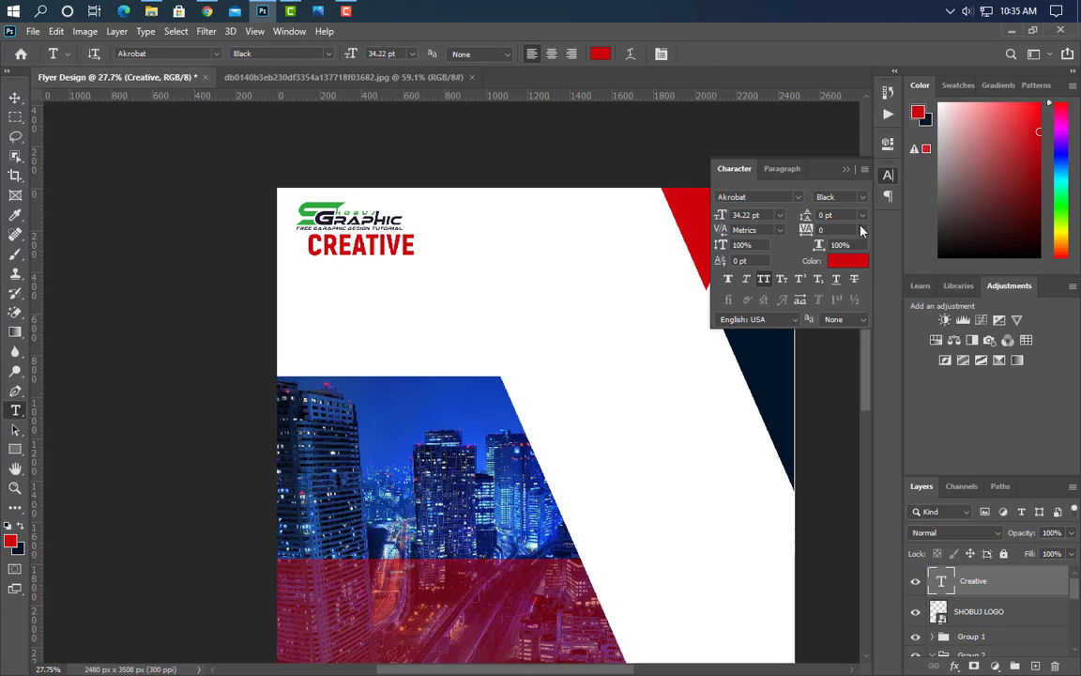
{"action": "left_click", "coordinate": [860, 198]}
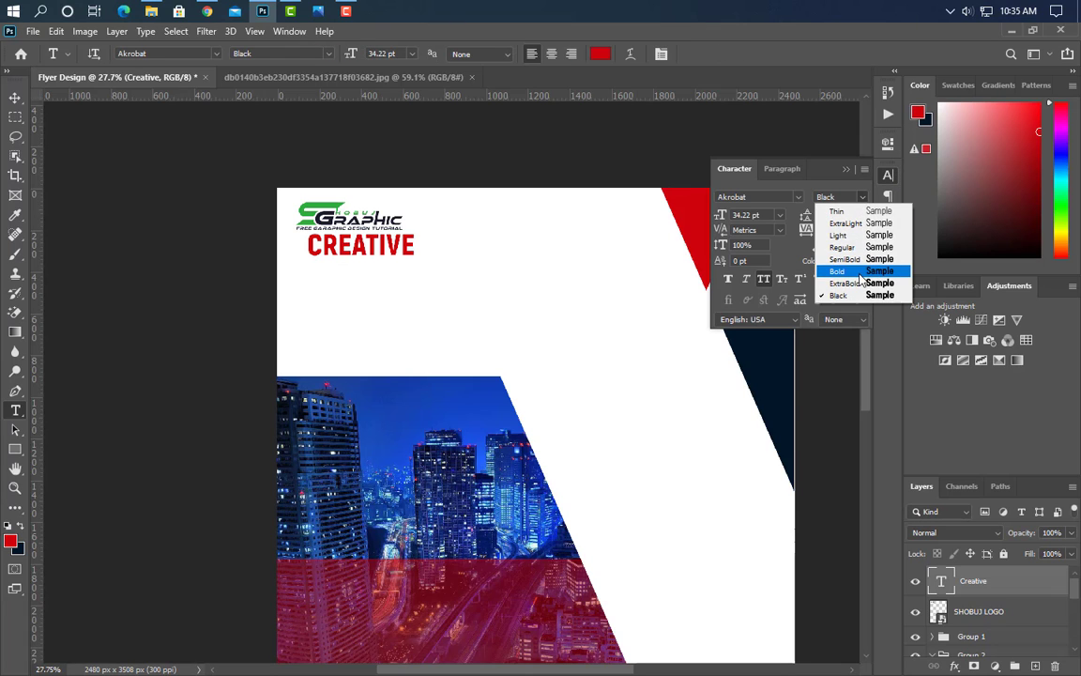
{"action": "left_click", "coordinate": [859, 272]}
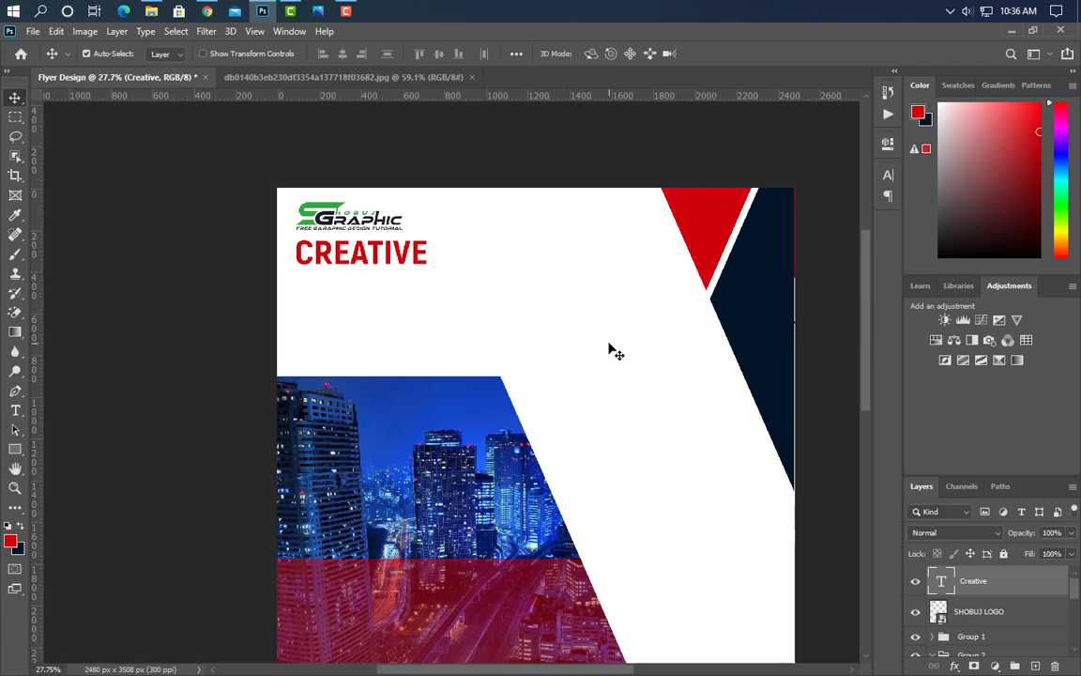
- Add the red heading line "FLYER DESIGN" below CREATIVE, enlarge it to about 196% and line it up with CREATIVE's left edge
{"action": "left_click", "coordinate": [15, 410]}
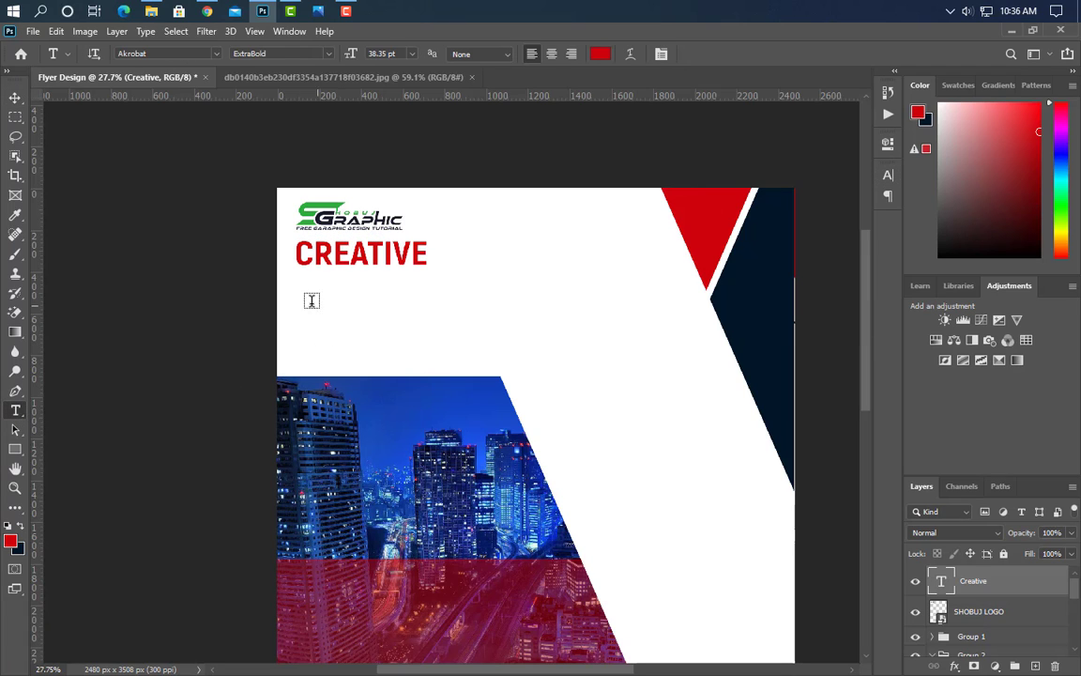
{"action": "left_click", "coordinate": [298, 289]}
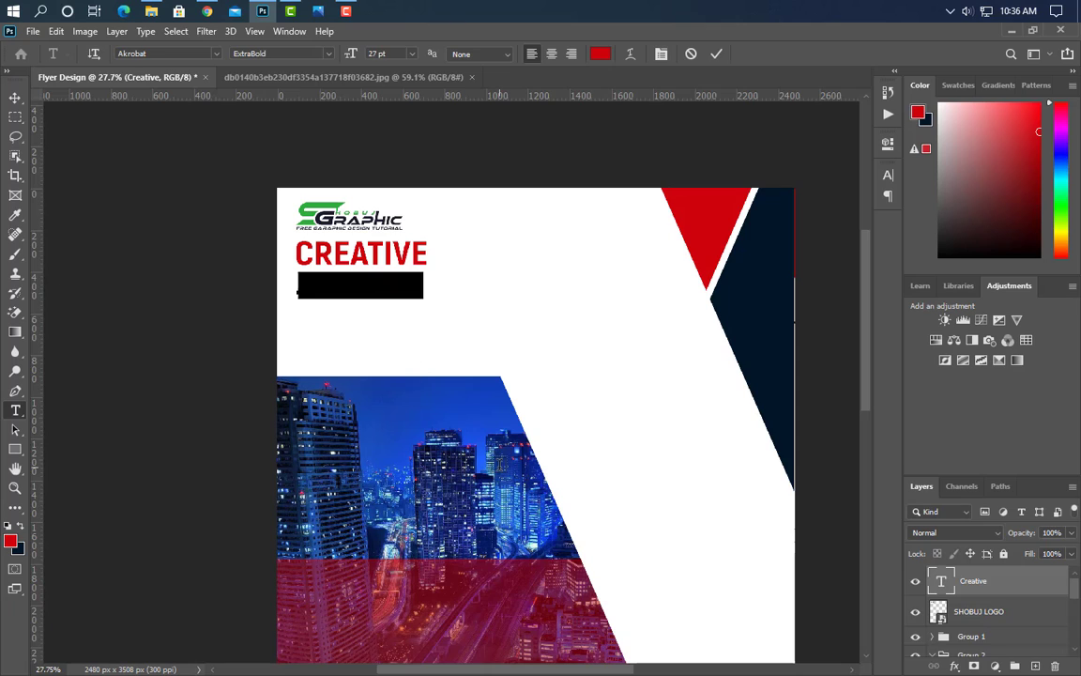
{"action": "type", "text": "FLYER DESIGN"}
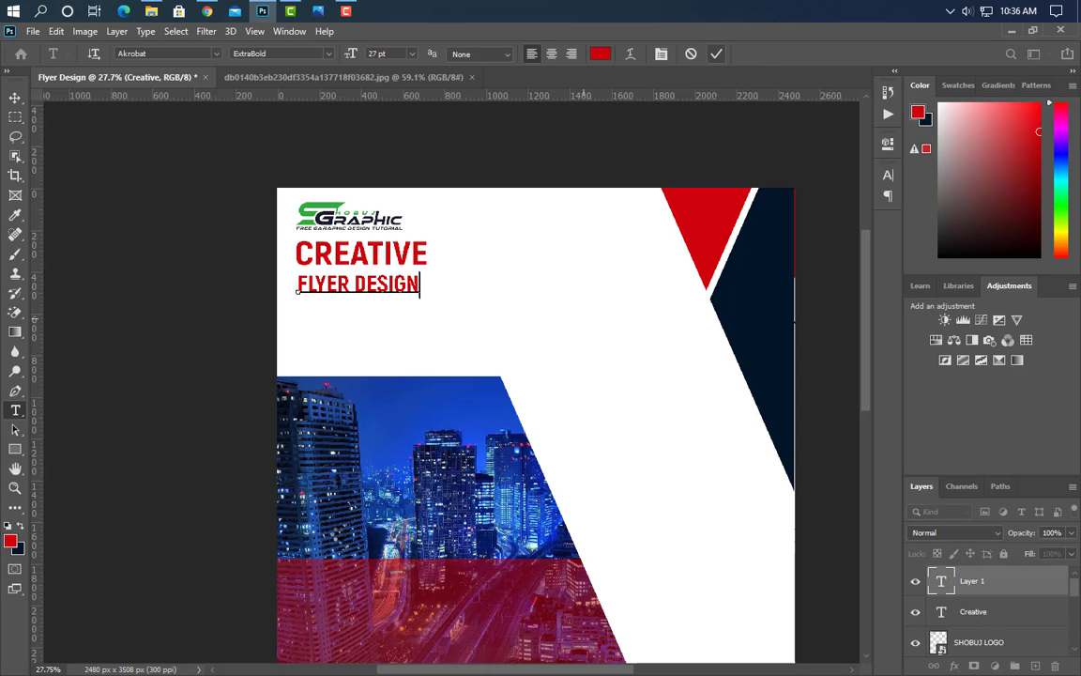
{"action": "key", "text": "ctrl+t"}
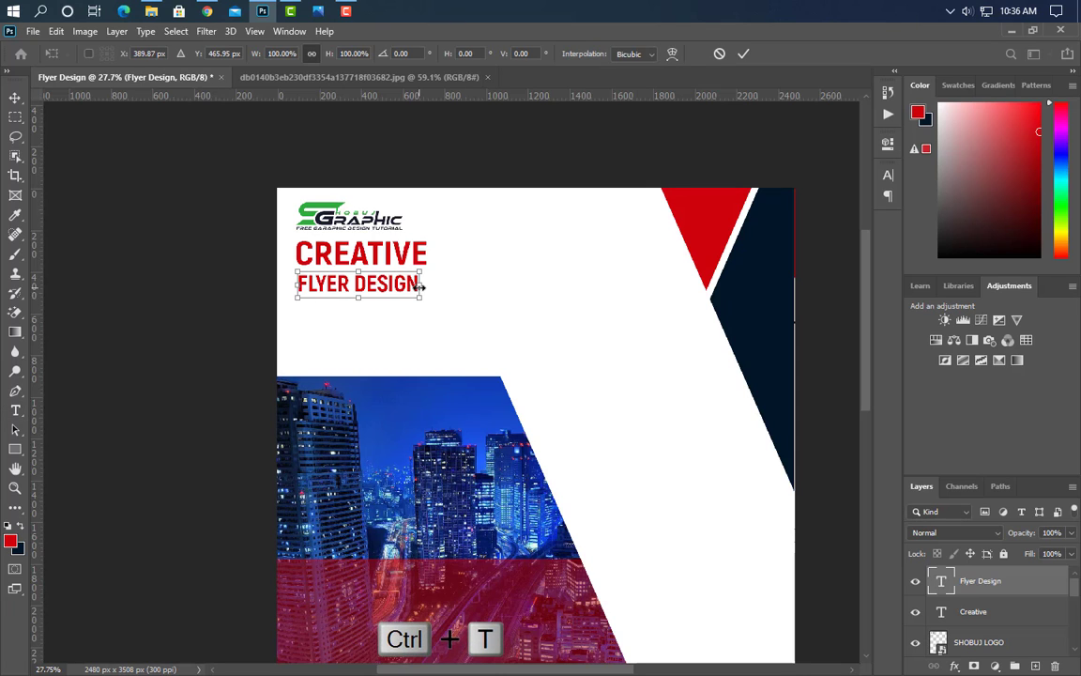
{"action": "left_click_drag", "start_coordinate": [532, 290], "coordinate": [526, 292]}
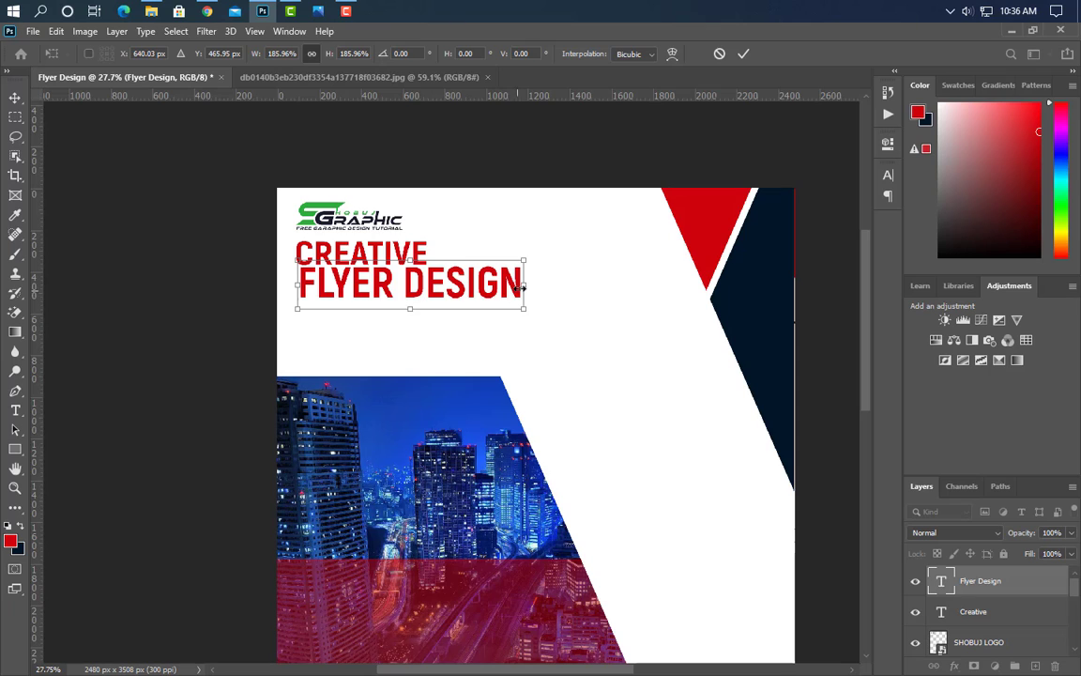
{"action": "left_click_drag", "start_coordinate": [524, 288], "coordinate": [536, 286]}
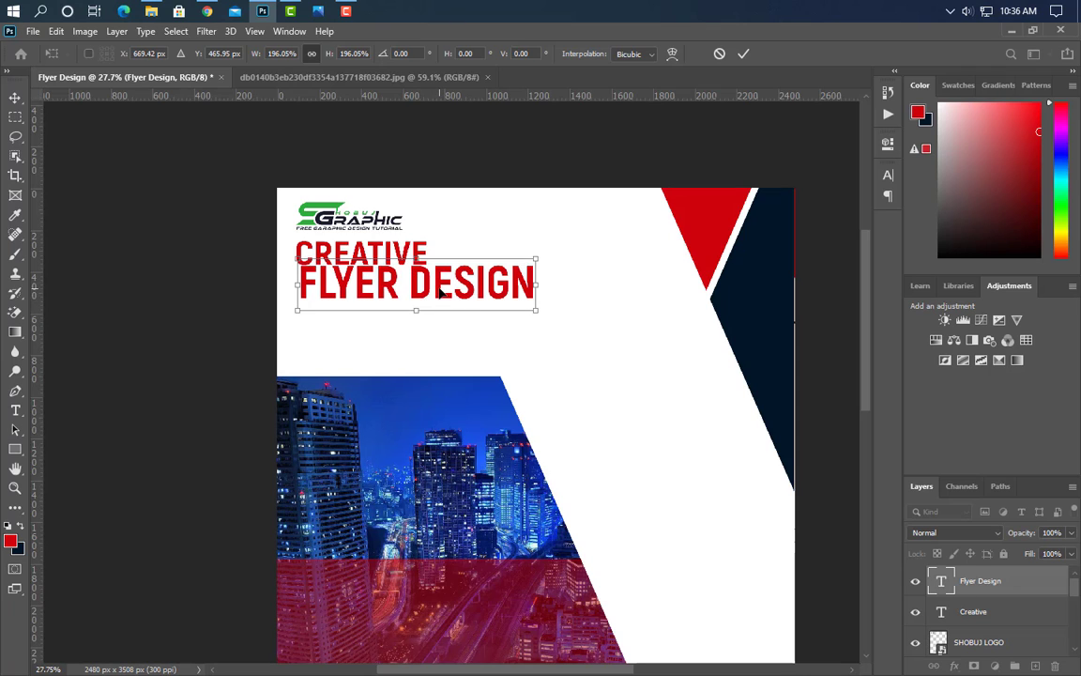
{"action": "left_click_drag", "start_coordinate": [440, 293], "coordinate": [437, 310]}
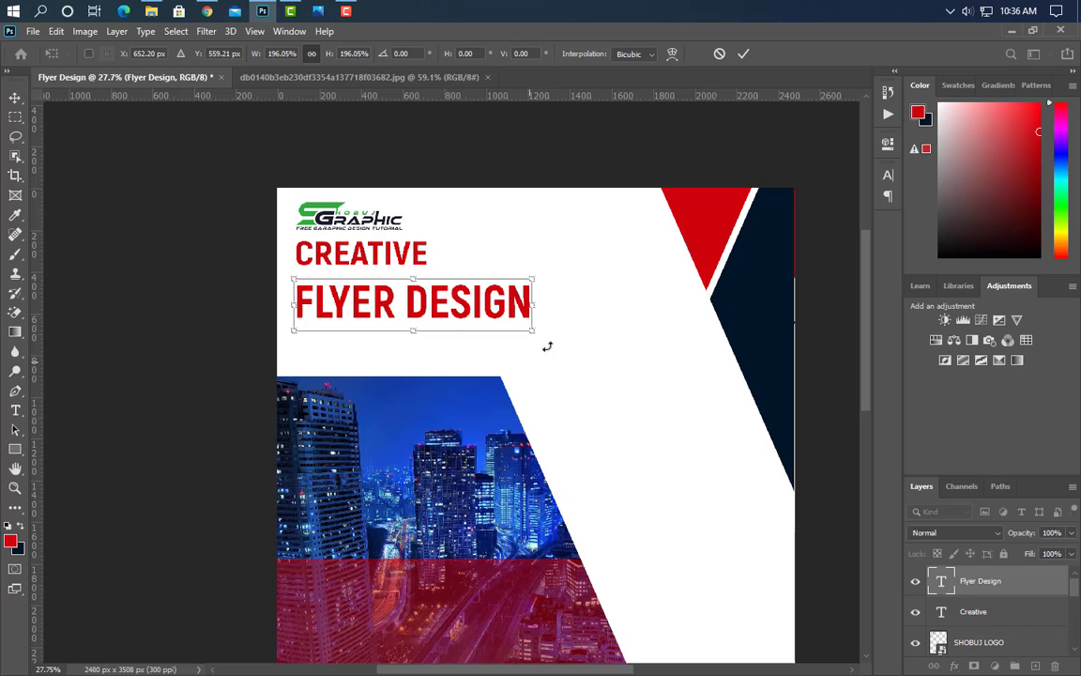
{"action": "left_click", "coordinate": [744, 54]}
- Recolour the FLYER DESIGN heading with the corner shape's navy and set its font style to Black
{"action": "left_click", "coordinate": [888, 174]}
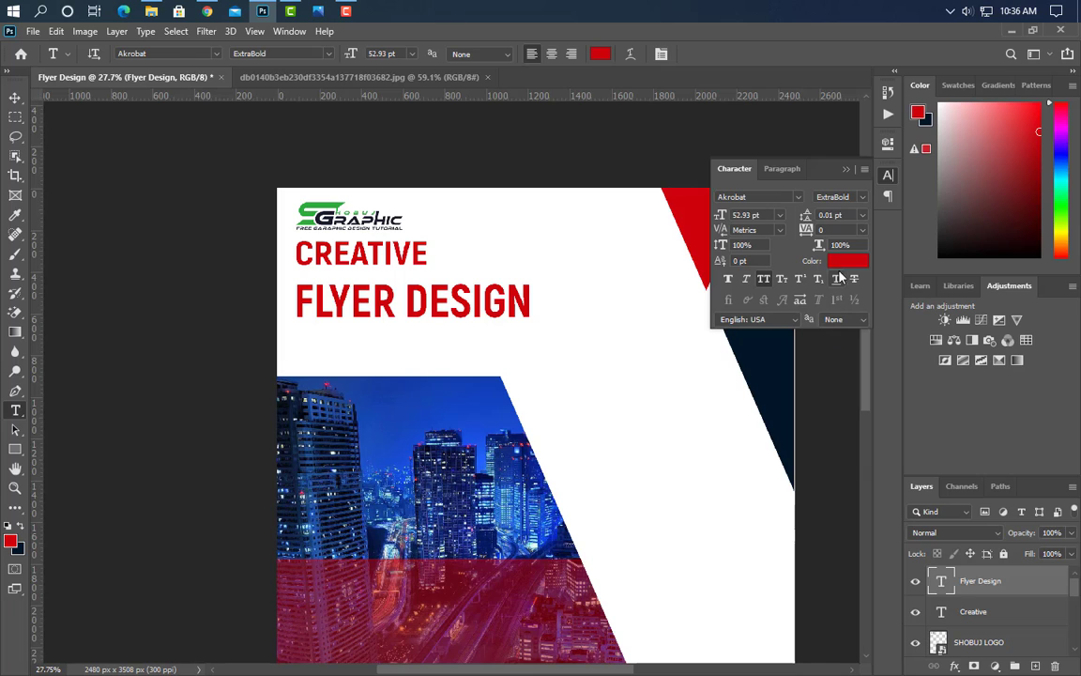
{"action": "left_click", "coordinate": [845, 264]}
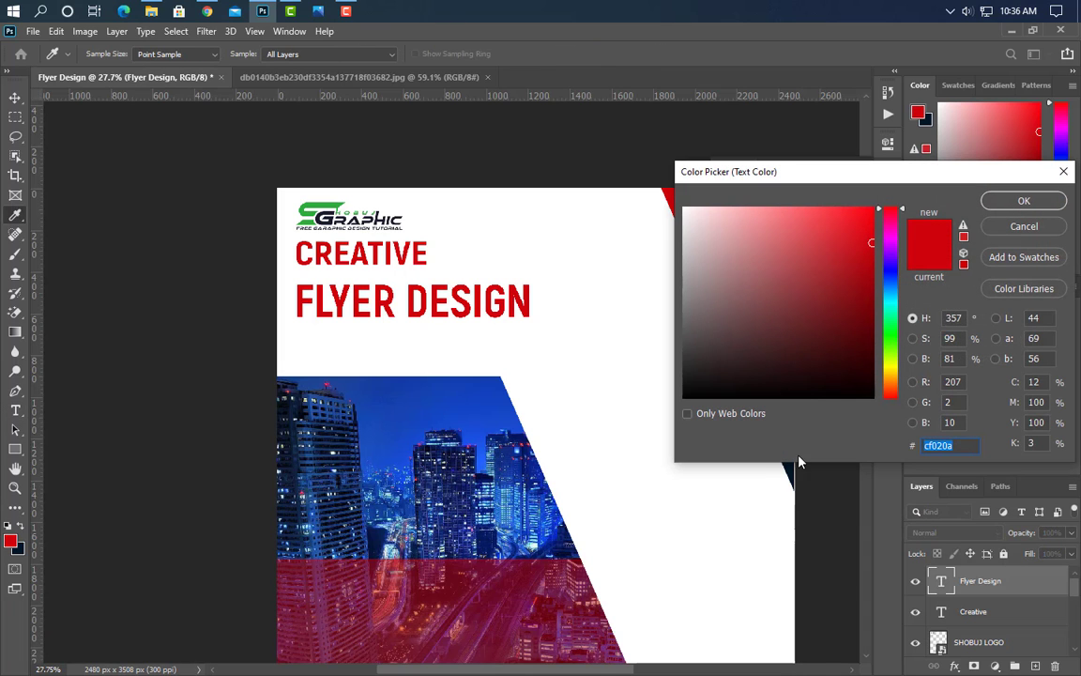
{"action": "left_click", "coordinate": [793, 466]}
{"action": "left_click", "coordinate": [1024, 201]}
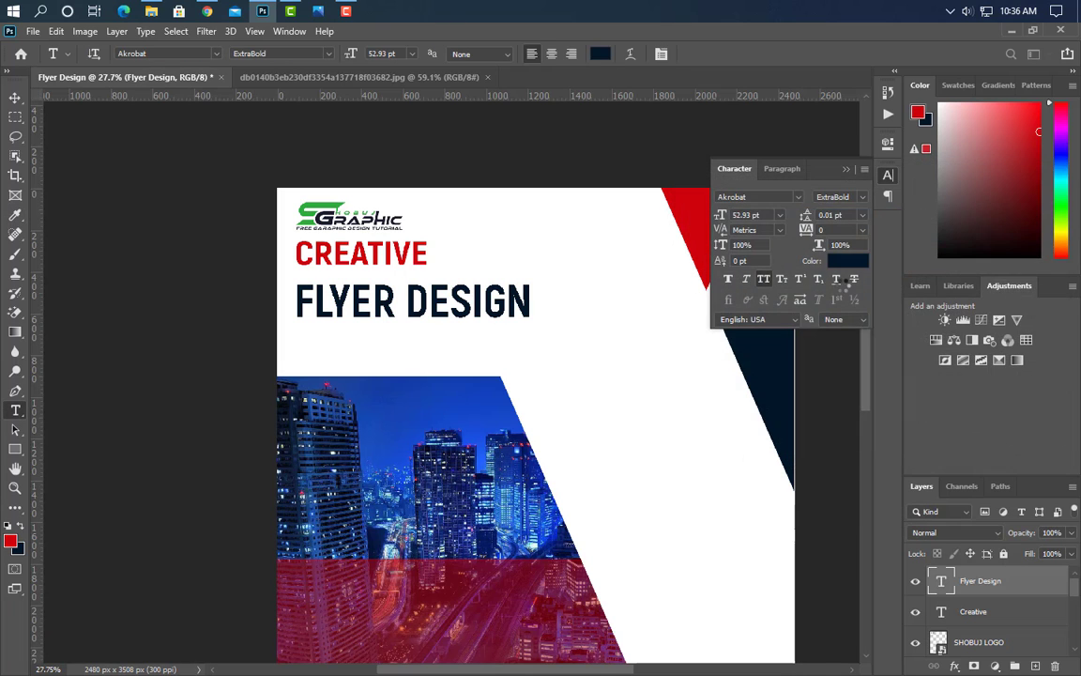
{"action": "left_click", "coordinate": [862, 198]}
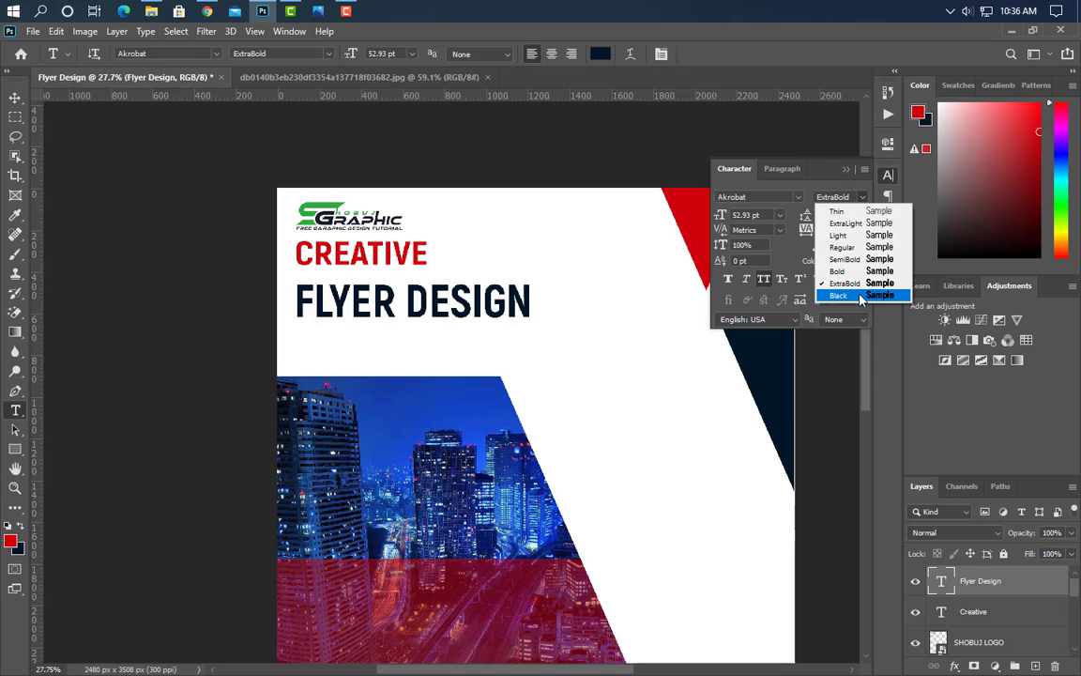
{"action": "left_click", "coordinate": [828, 296]}
{"action": "left_click", "coordinate": [845, 170]}
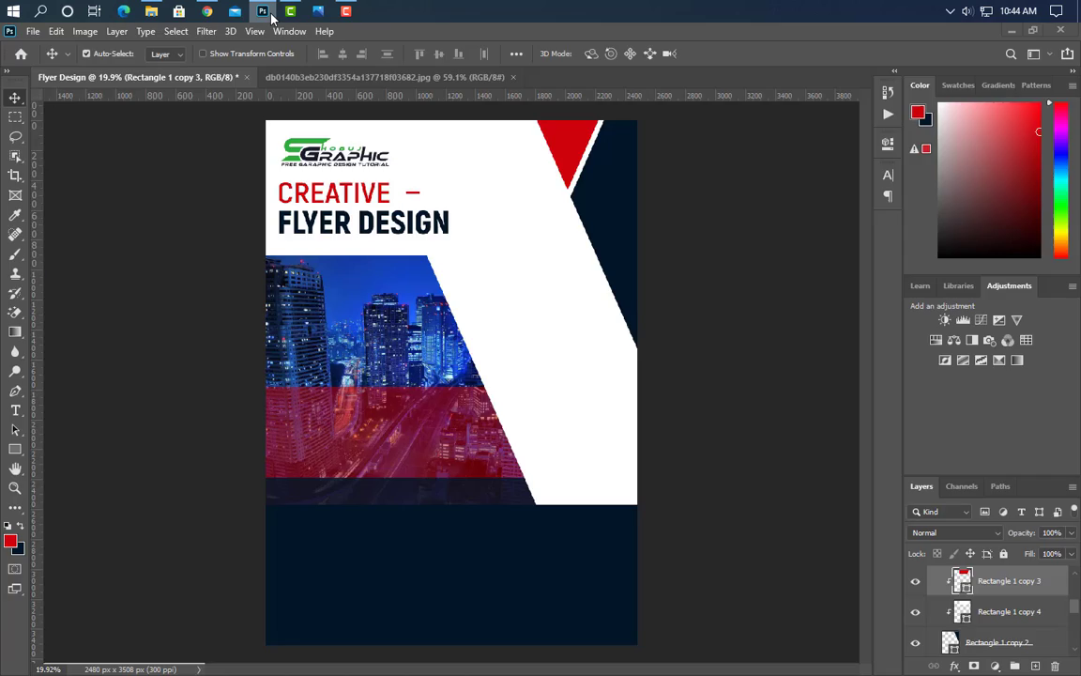
- Place the QR_code_for_QRpedia image from the icons folder on the navy corner shape at about 23% scale
{"action": "left_click", "coordinate": [265, 12]}
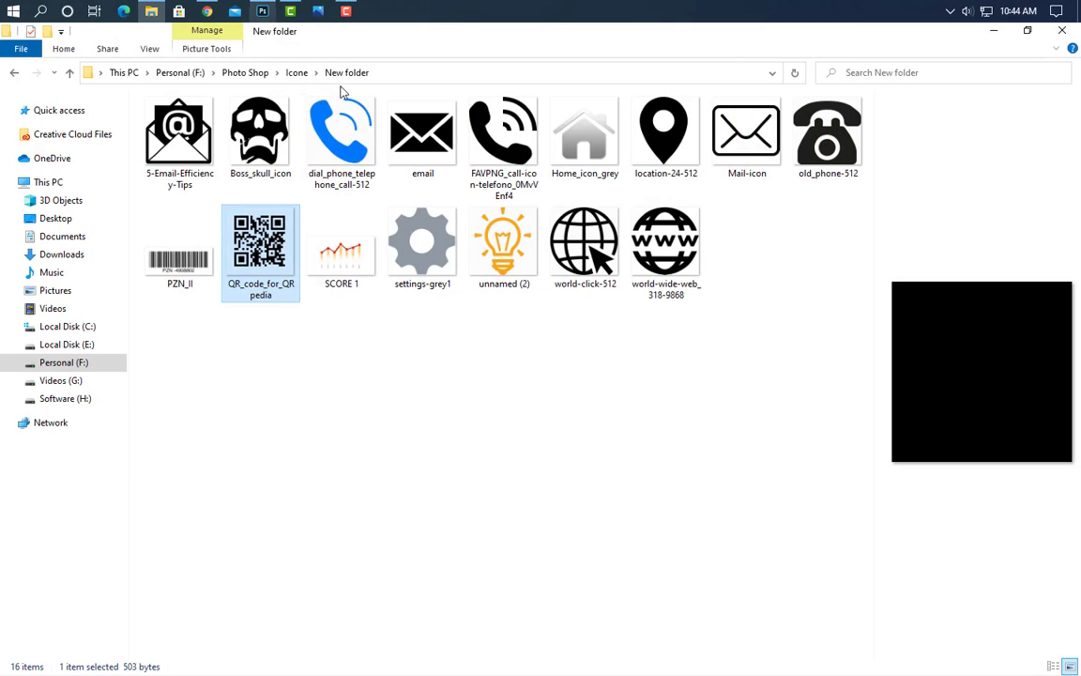
{"action": "left_click_drag", "start_coordinate": [265, 13], "coordinate": [452, 382]}
{"action": "left_click_drag", "start_coordinate": [324, 384], "coordinate": [624, 170]}
{"action": "key", "text": "Return"}
{"action": "scroll", "coordinate": [660, 154], "scroll_direction": "up", "scroll_amount": 10}
{"action": "scroll", "coordinate": [660, 161], "scroll_direction": "up", "scroll_amount": 2}
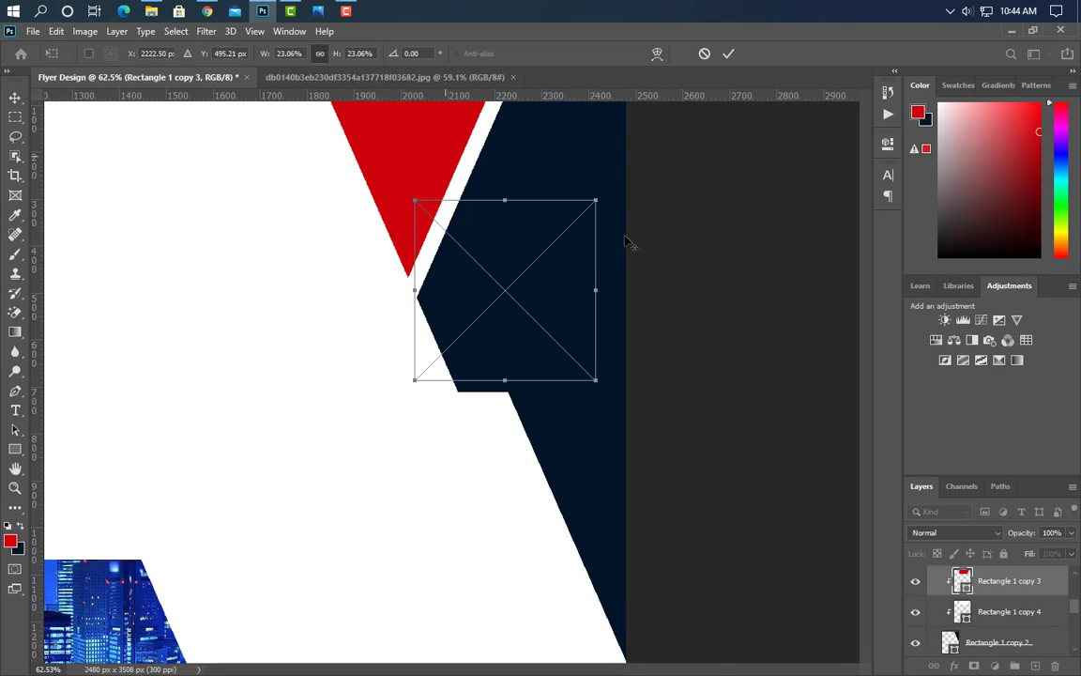
{"action": "left_click_drag", "start_coordinate": [580, 303], "coordinate": [588, 302]}
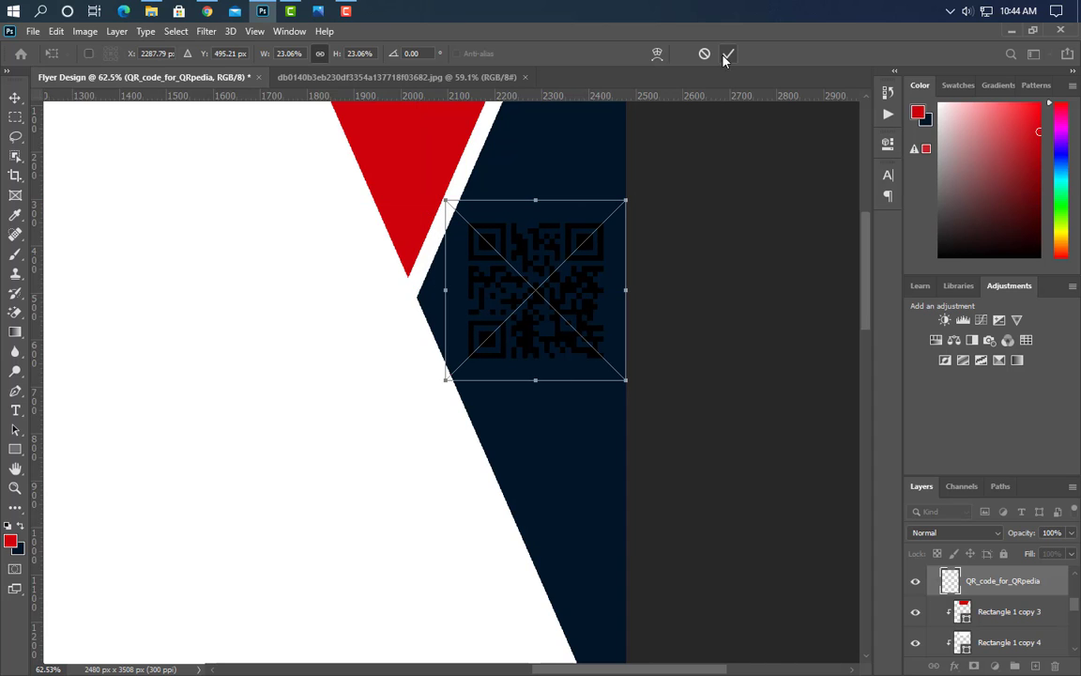
{"action": "key", "text": "Return"}
- Draw a square of about 334 px around the QR code, place it beneath the code in the layer stack and fill it white
{"action": "left_click", "coordinate": [15, 449]}
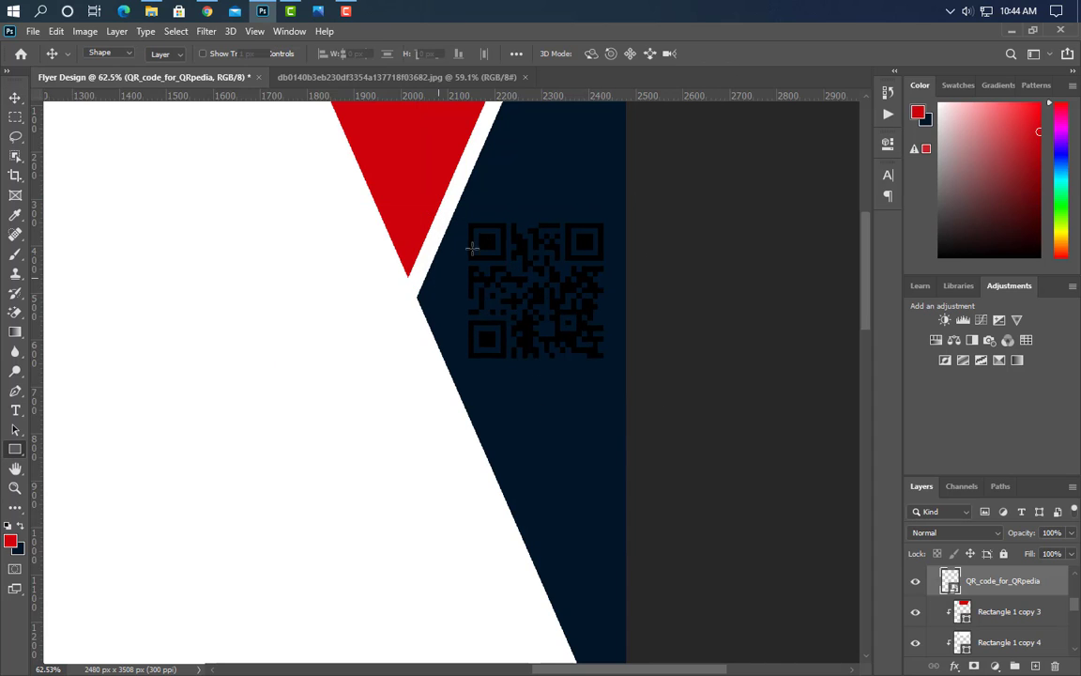
{"action": "left_click_drag", "start_coordinate": [460, 216], "coordinate": [616, 382]}
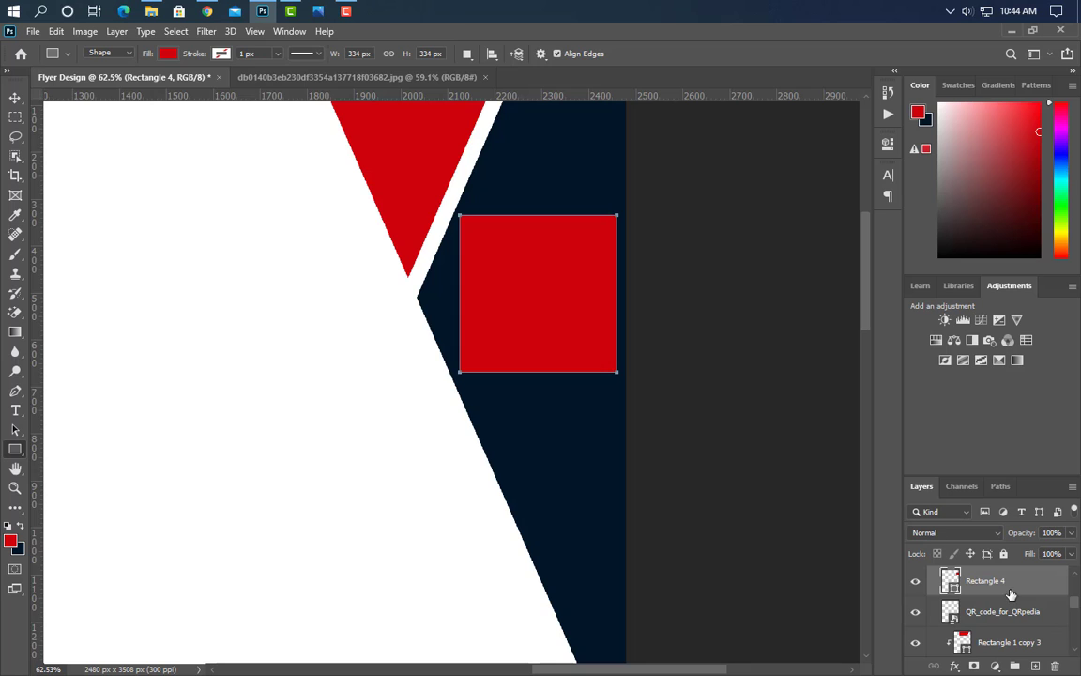
{"action": "left_click_drag", "start_coordinate": [1010, 594], "coordinate": [954, 621]}
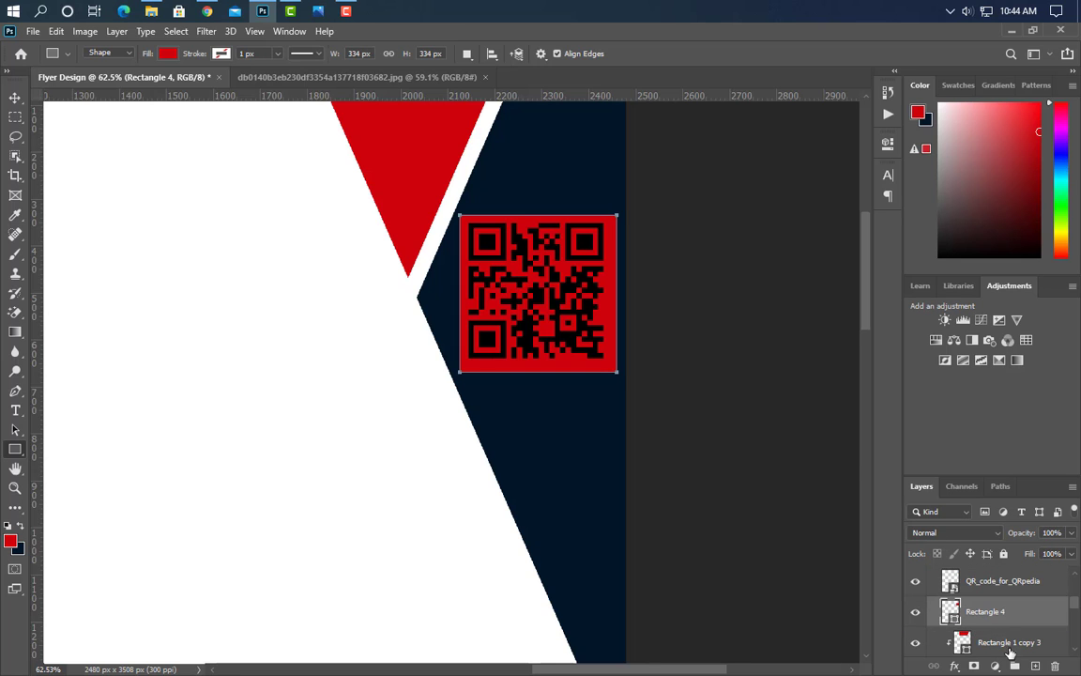
{"action": "double_click", "coordinate": [951, 612]}
{"action": "left_click", "coordinate": [258, 445]}
{"action": "left_click", "coordinate": [1021, 202]}
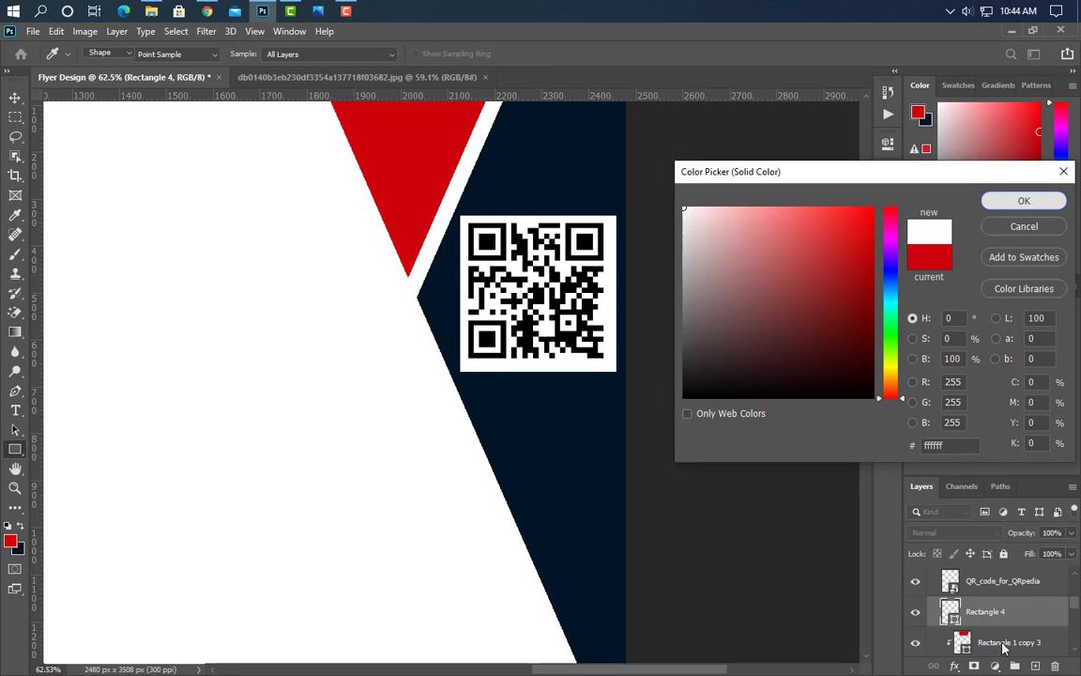
- Centre the QR code horizontally and vertically within the white square, using the square's outline as the selection, and deselect
{"action": "key", "text": "ctrl"}
{"action": "left_click", "coordinate": [1002, 580]}
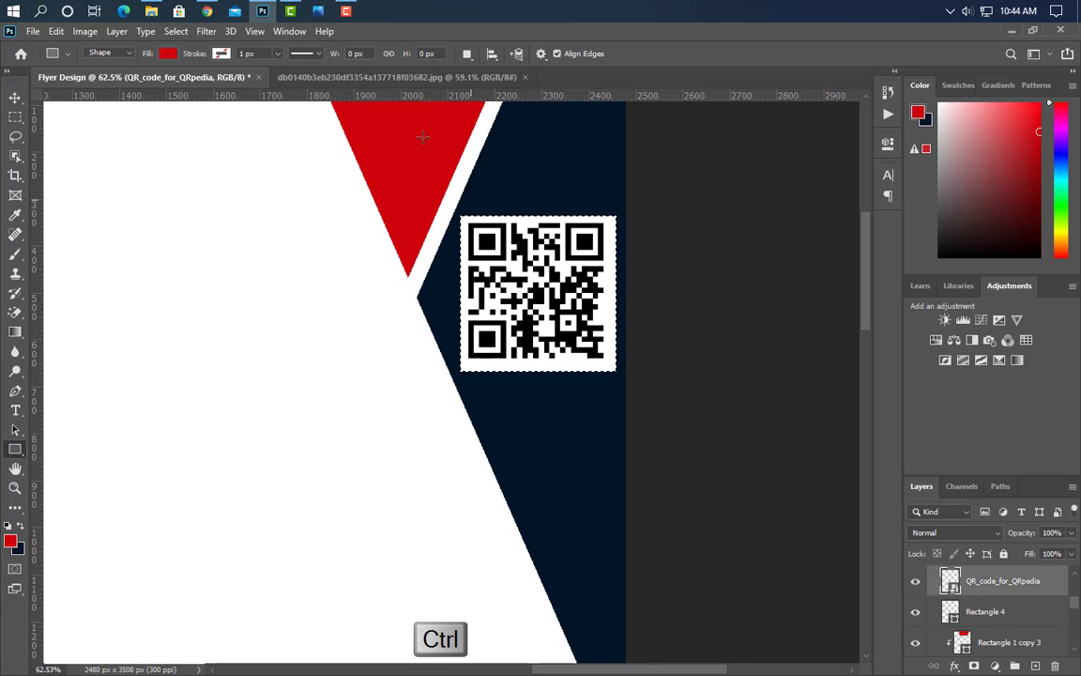
{"action": "left_click", "coordinate": [15, 98]}
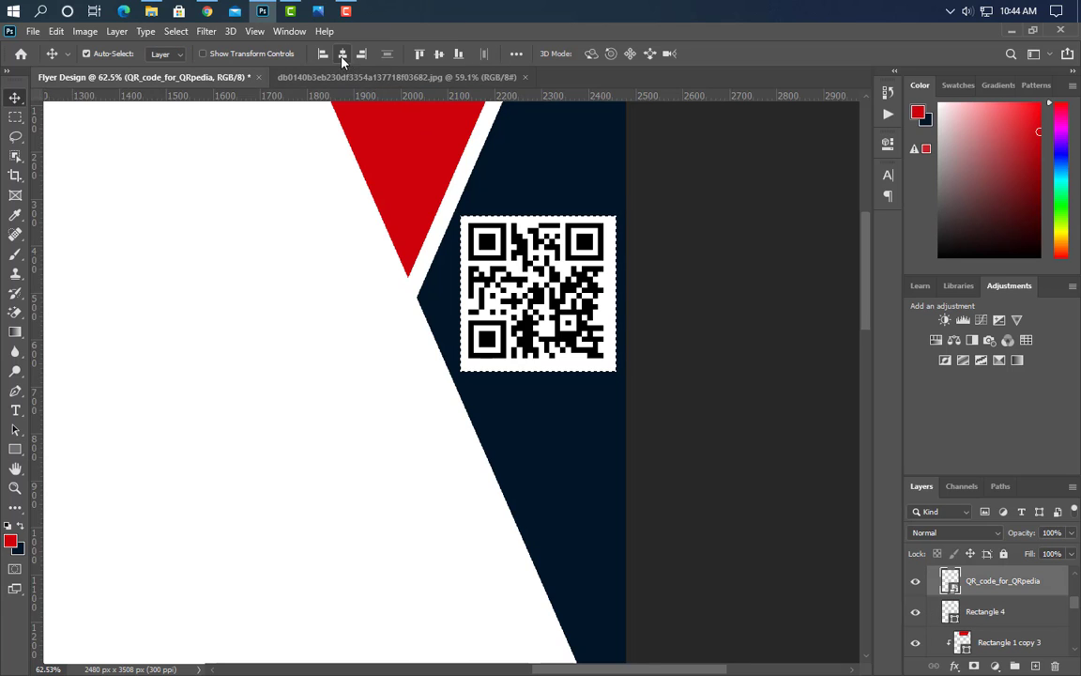
{"action": "key", "text": "ctrl+d"}
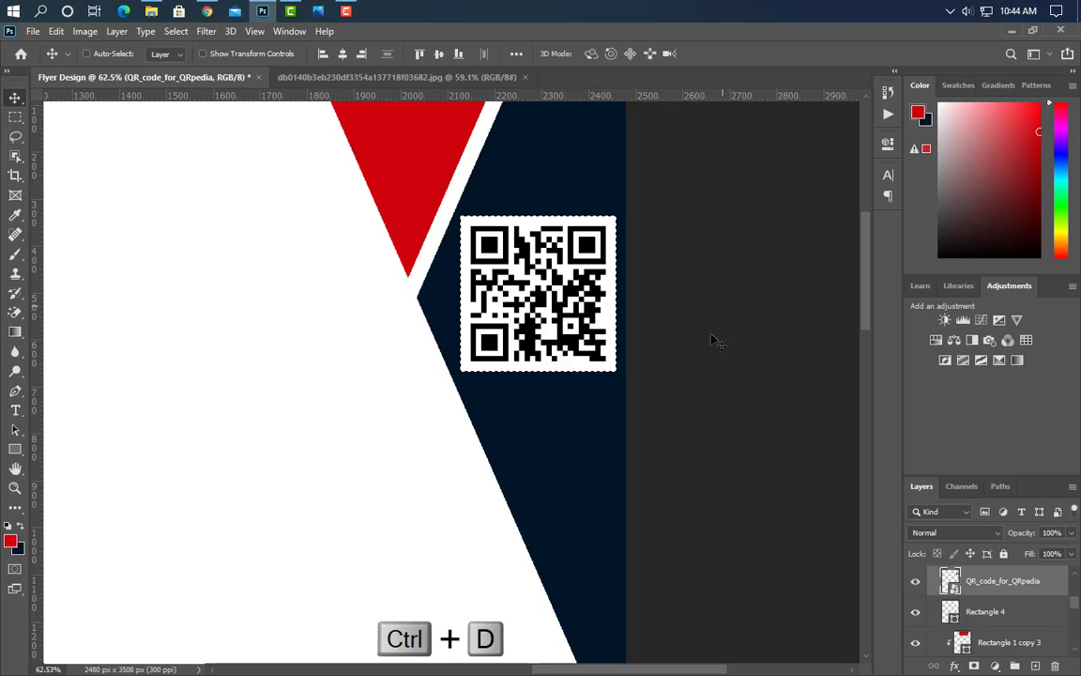
- Group the QR code with its white square and scale the group to about 70% within the navy corner shape
{"action": "left_click", "coordinate": [985, 615], "text": "shift"}
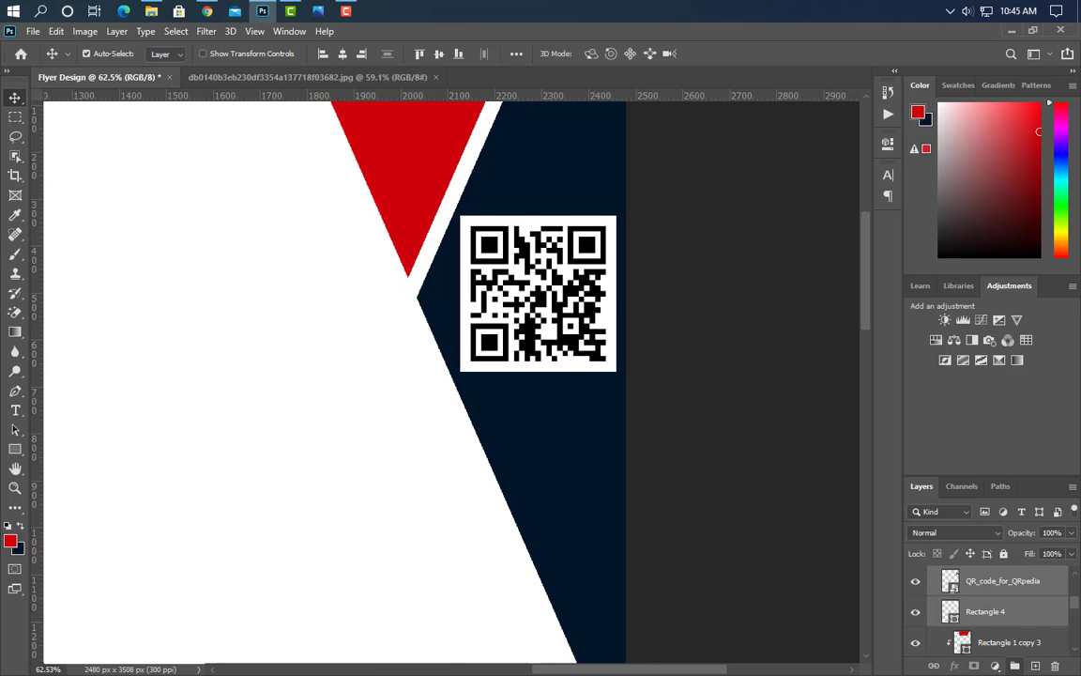
{"action": "key", "text": "ctrl+g"}
{"action": "key", "text": "ctrl+t"}
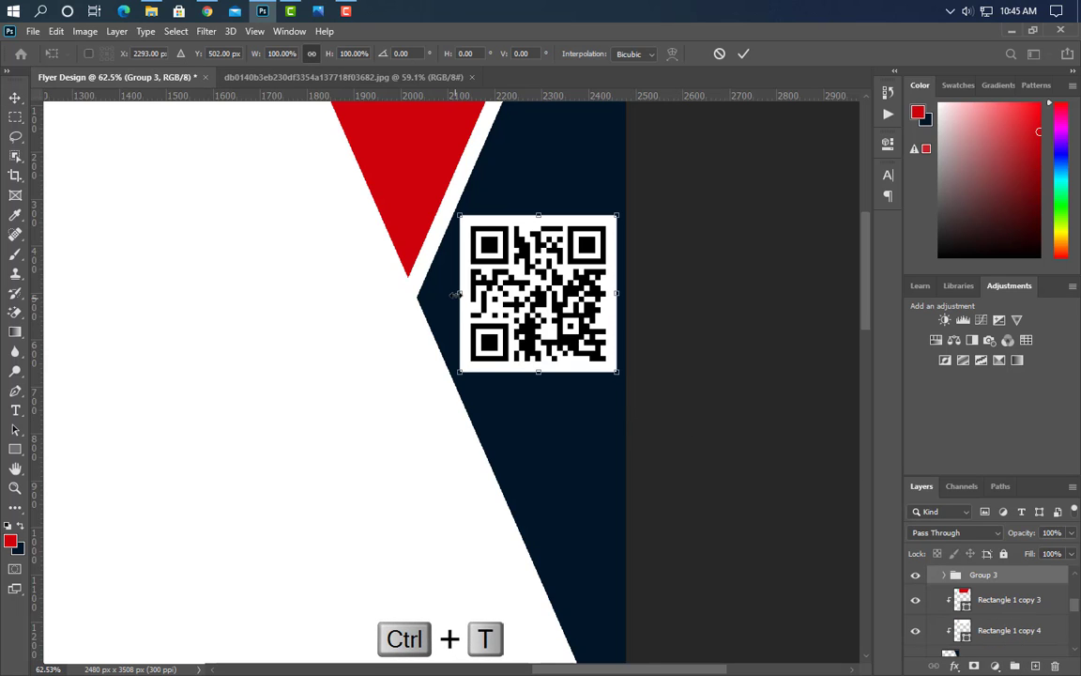
{"action": "left_click_drag", "start_coordinate": [454, 293], "coordinate": [495, 298]}
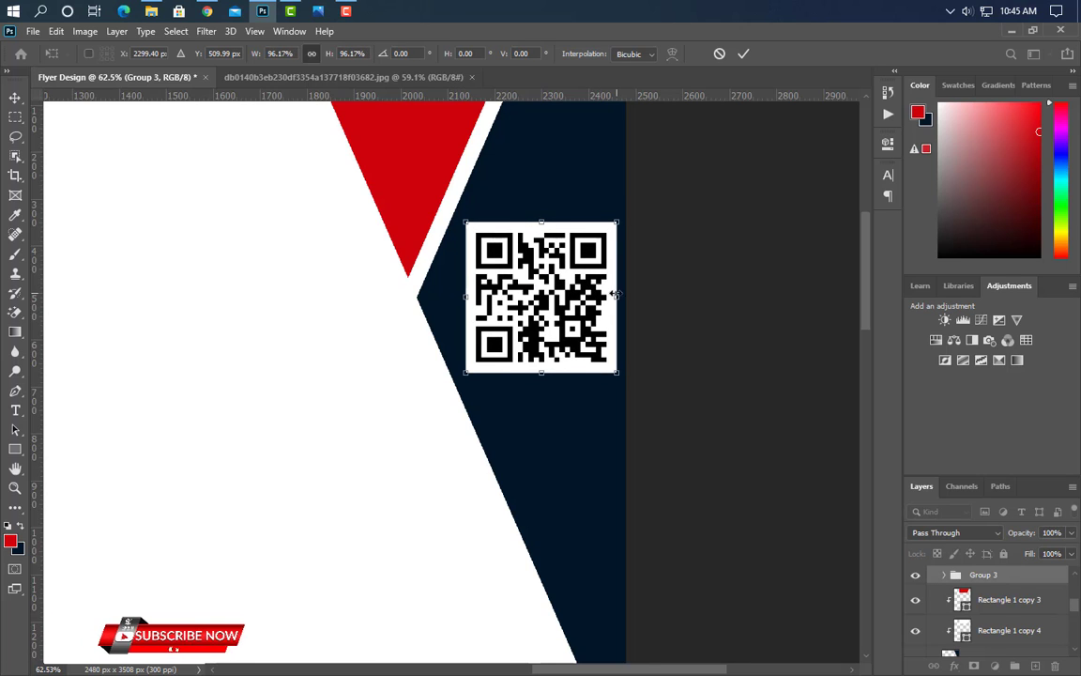
{"action": "left_click_drag", "start_coordinate": [614, 295], "coordinate": [543, 301]}
{"action": "scroll", "coordinate": [612, 346], "scroll_direction": "down", "scroll_amount": 4}
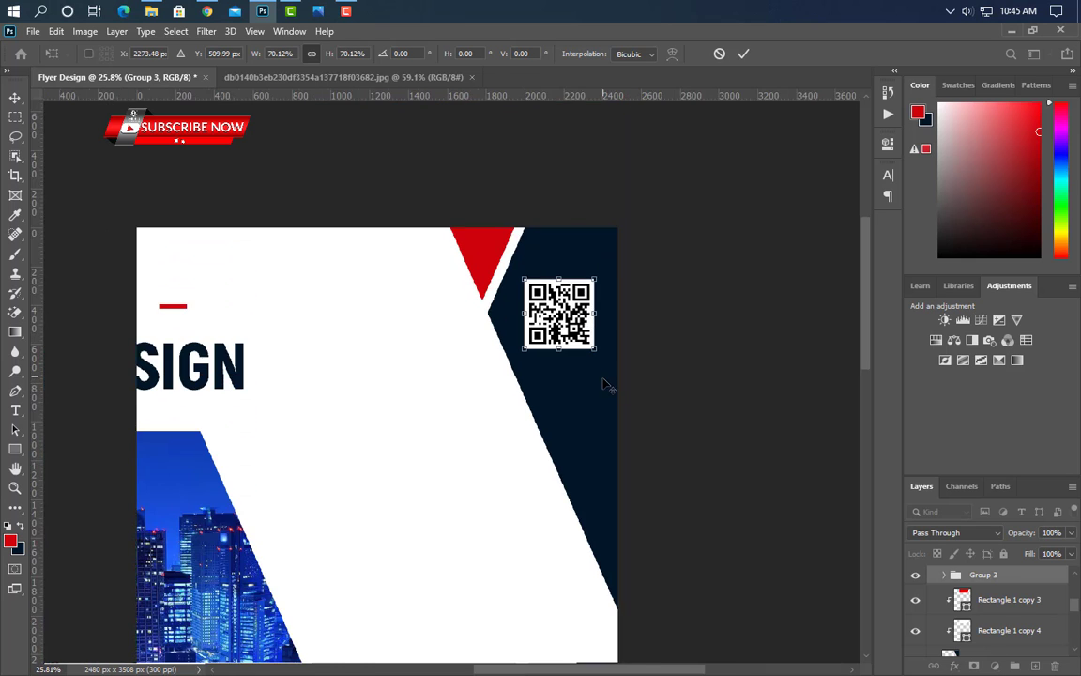
{"action": "scroll", "coordinate": [596, 398], "scroll_direction": "down", "scroll_amount": 2}
{"action": "scroll", "coordinate": [581, 415], "scroll_direction": "up", "scroll_amount": 1}
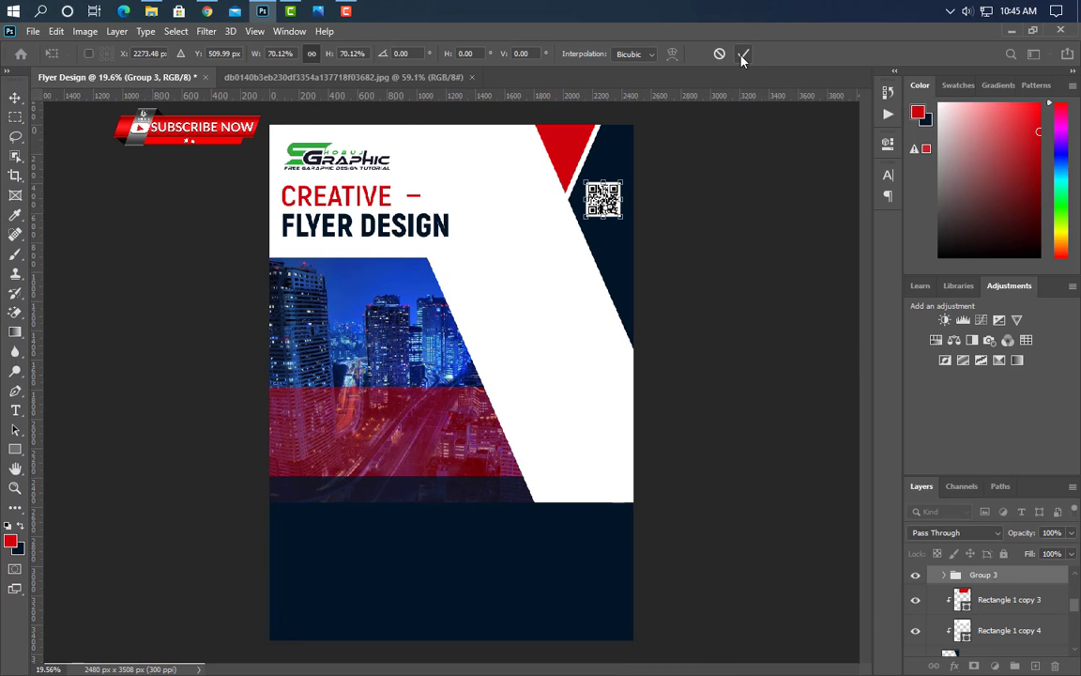
{"action": "left_click", "coordinate": [742, 54]}
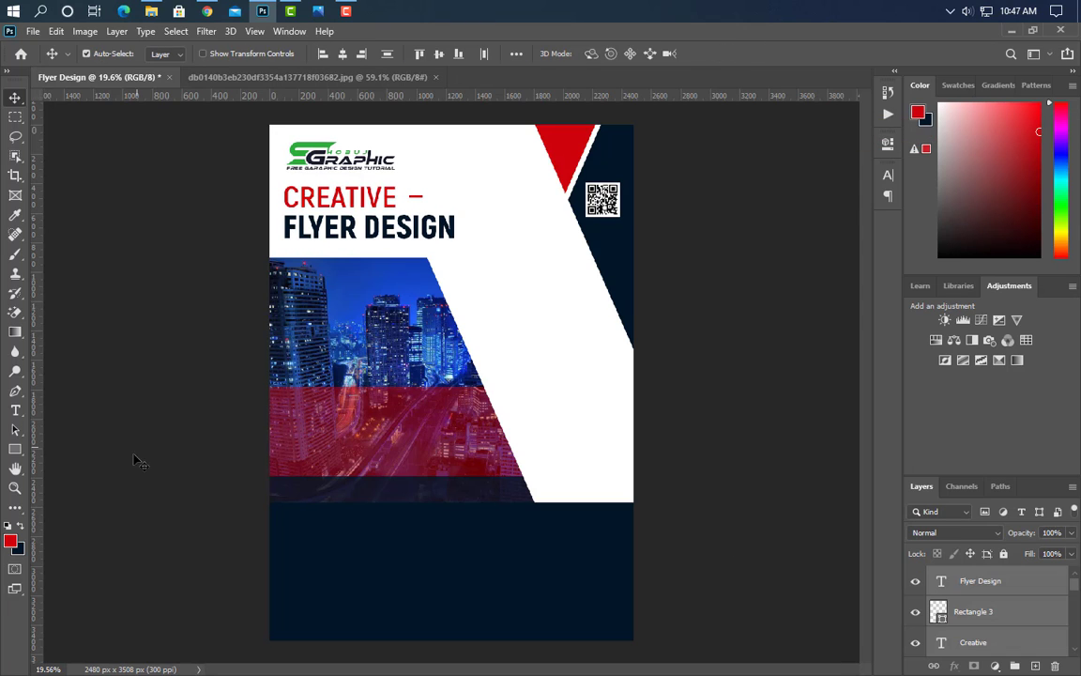
- Add the text "2020 MAY" in the white area beside the slanted city photo
{"action": "left_click", "coordinate": [15, 410]}
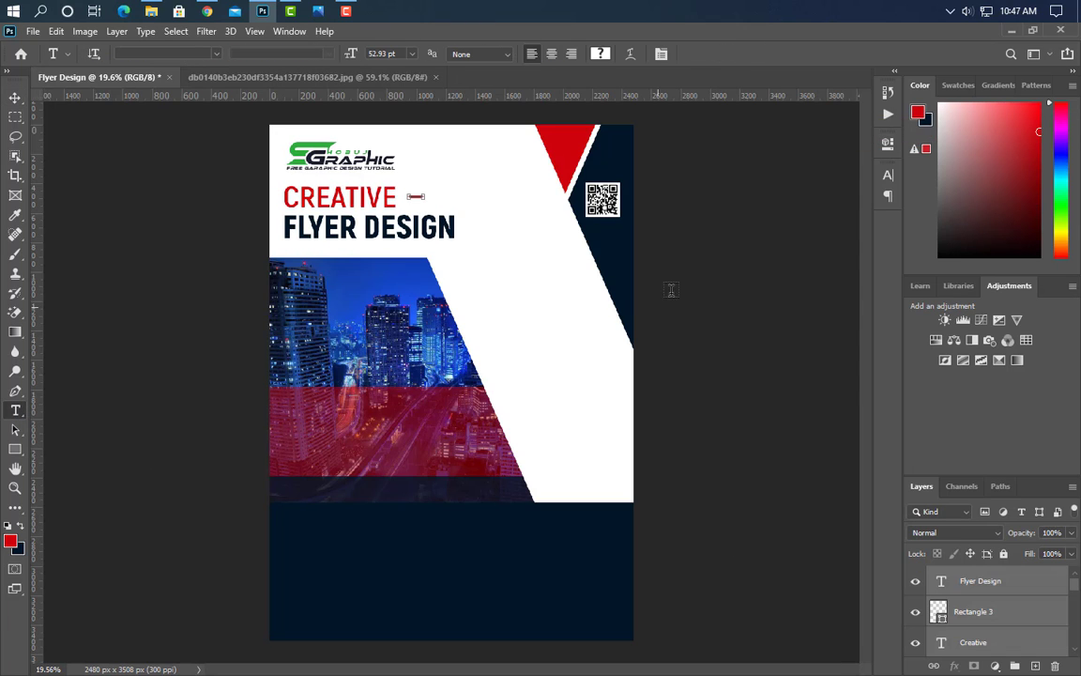
{"action": "left_click", "coordinate": [483, 313]}
{"action": "type", "text": "2020 MAY"}
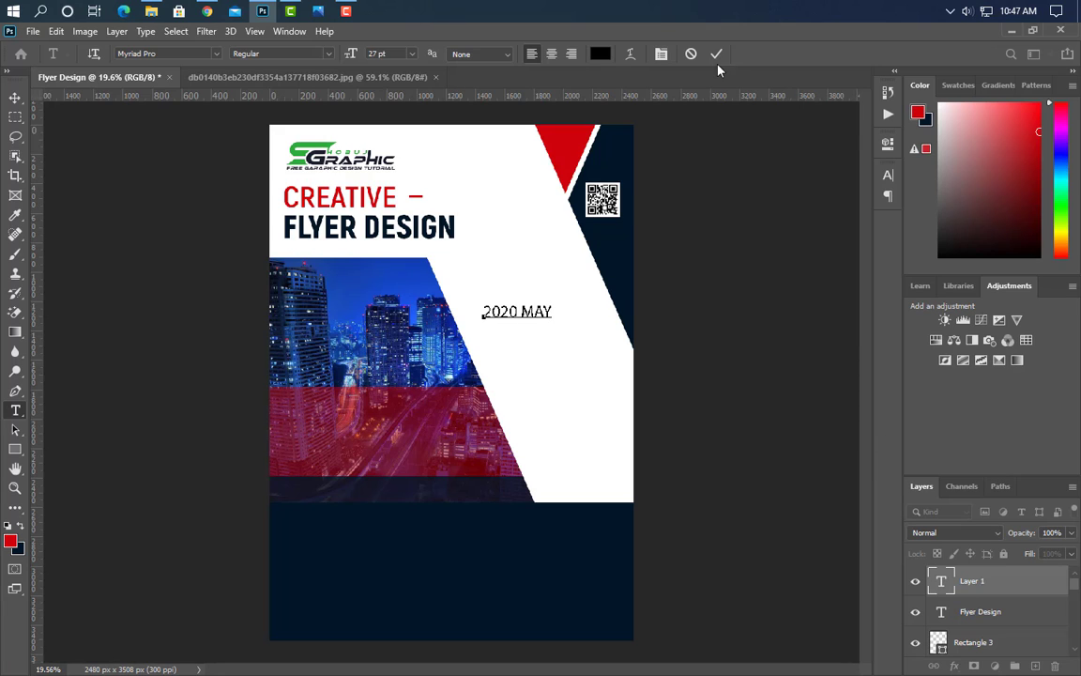
{"action": "key", "text": "ctrl+Return"}
- Set the 2020 MAY text to the Akrobat font in the Black style
{"action": "left_click", "coordinate": [887, 174]}
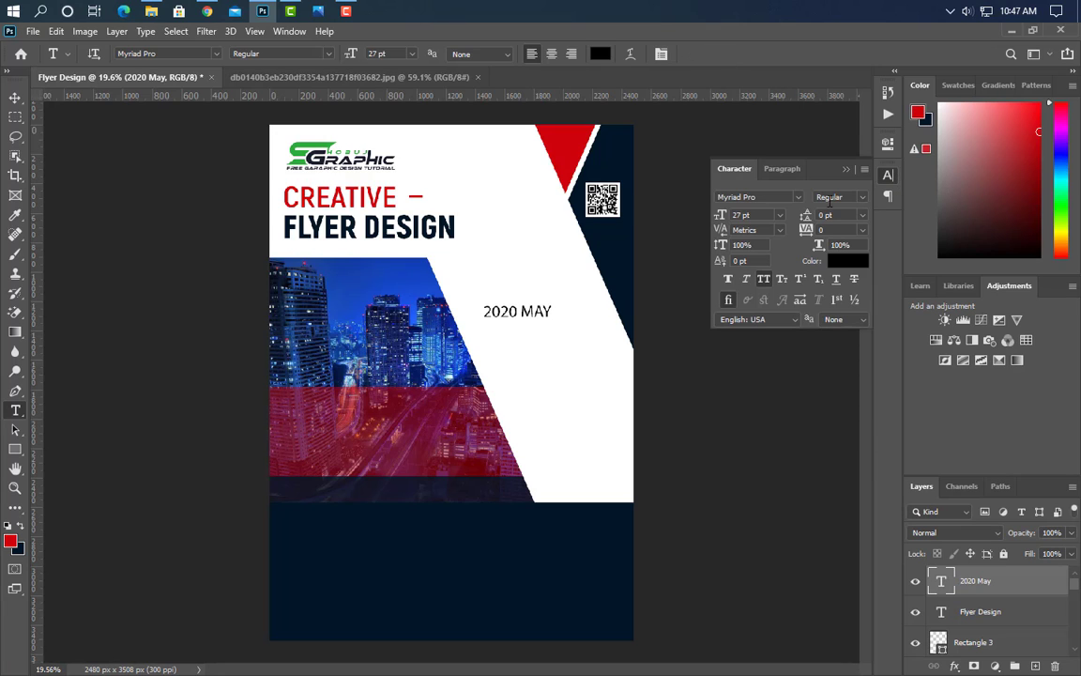
{"action": "left_click", "coordinate": [798, 198]}
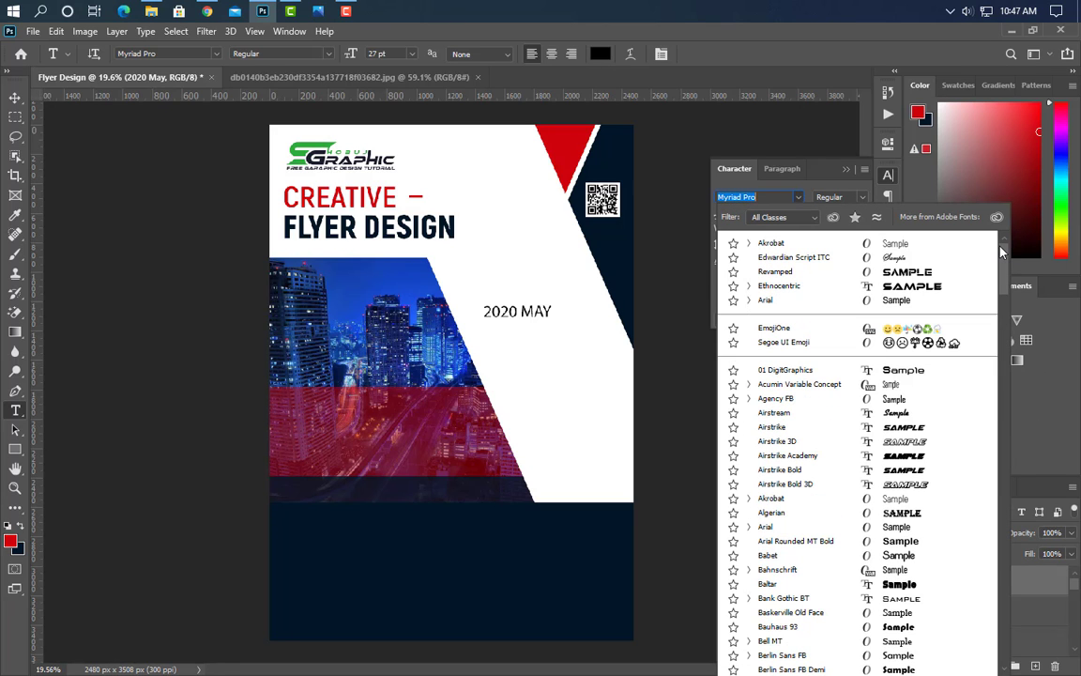
{"action": "left_click", "coordinate": [820, 242]}
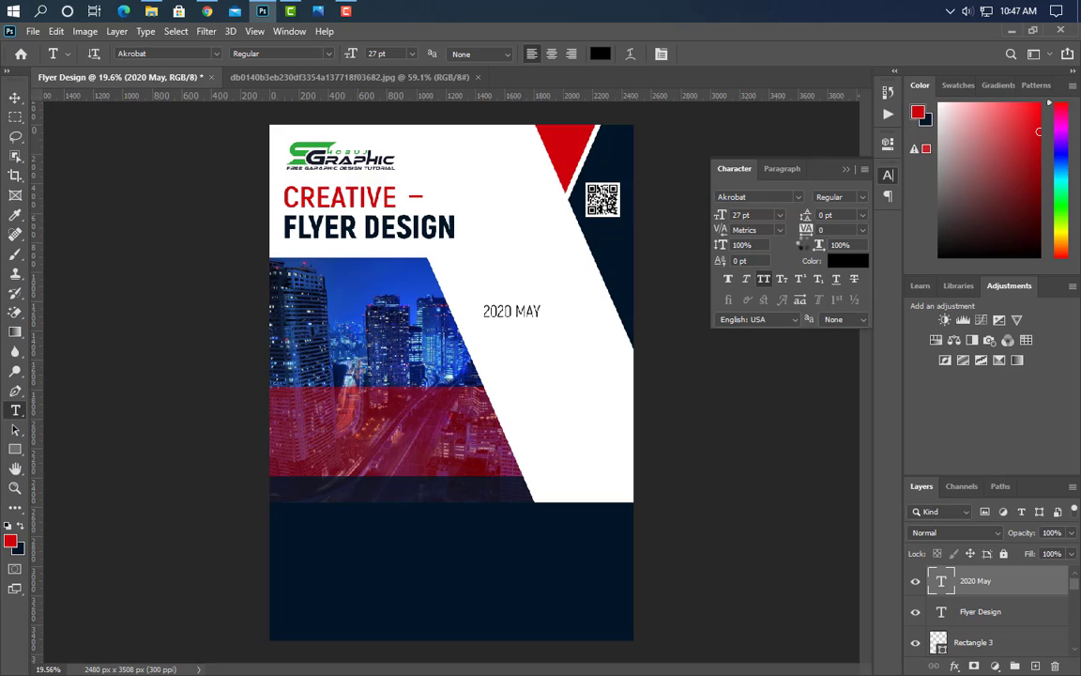
{"action": "left_click", "coordinate": [861, 197]}
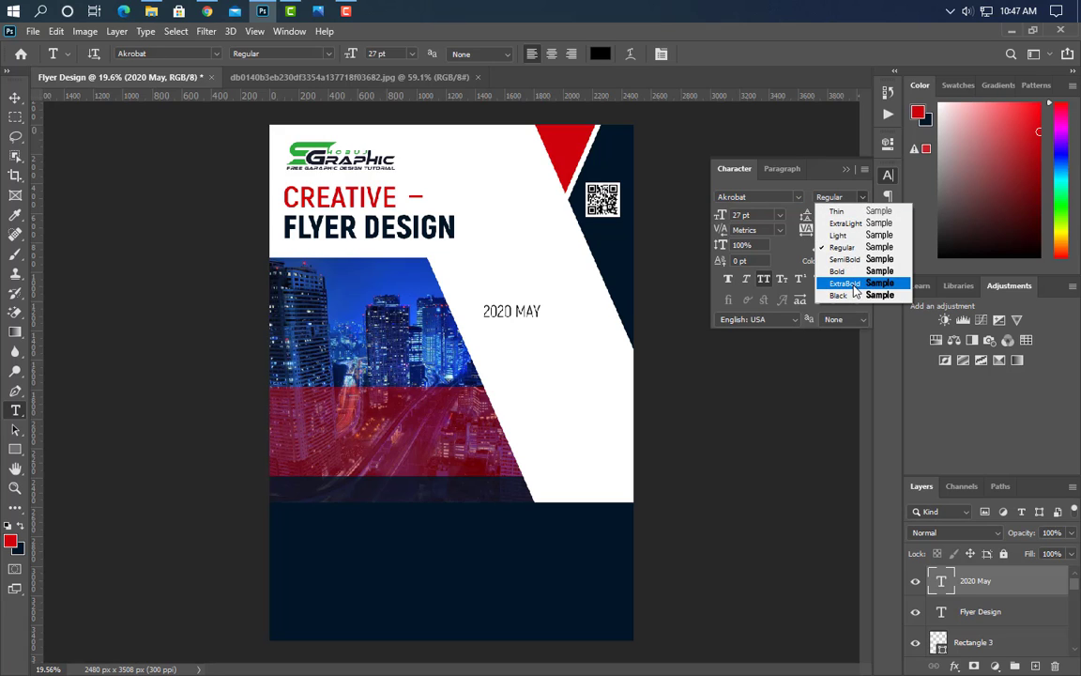
{"action": "left_click", "coordinate": [854, 296]}
{"action": "left_click", "coordinate": [845, 168]}
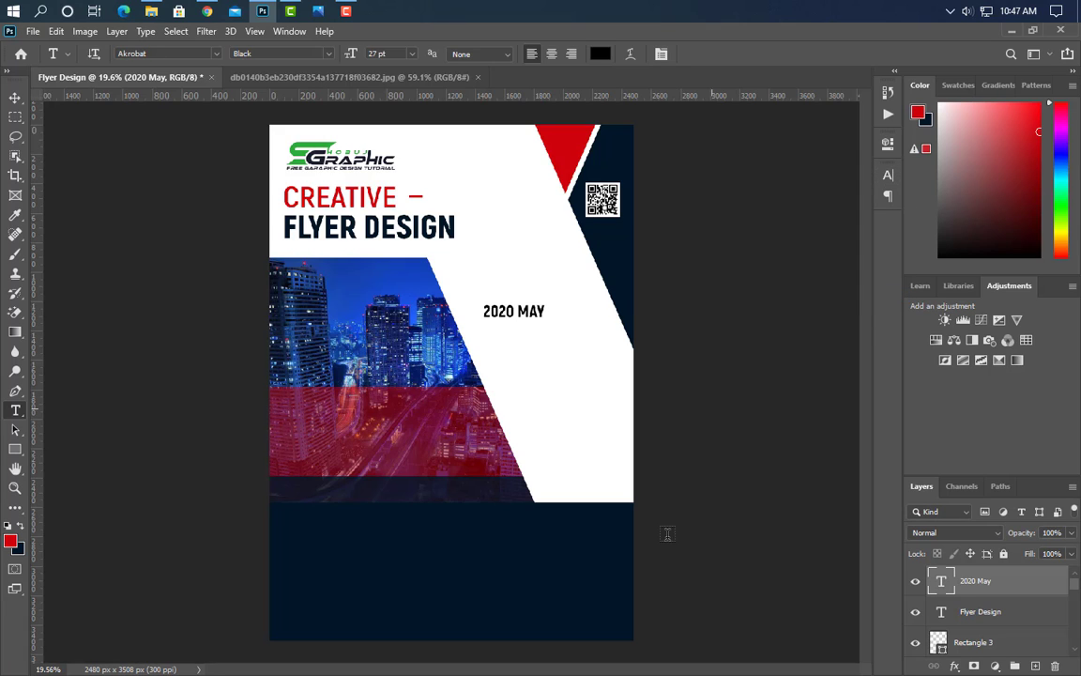
- Scale the 2020 MAY text to about 186% in the white area and nudge it slightly down and to the left
{"action": "key", "text": "ctrl+t"}
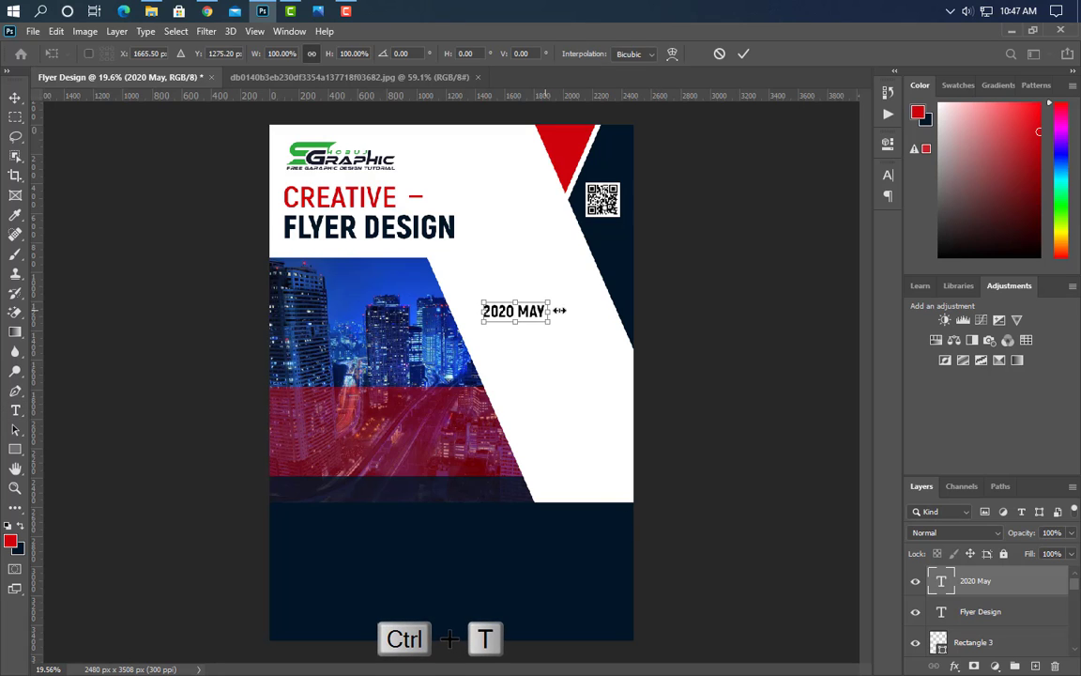
{"action": "left_click_drag", "start_coordinate": [551, 311], "coordinate": [593, 310]}
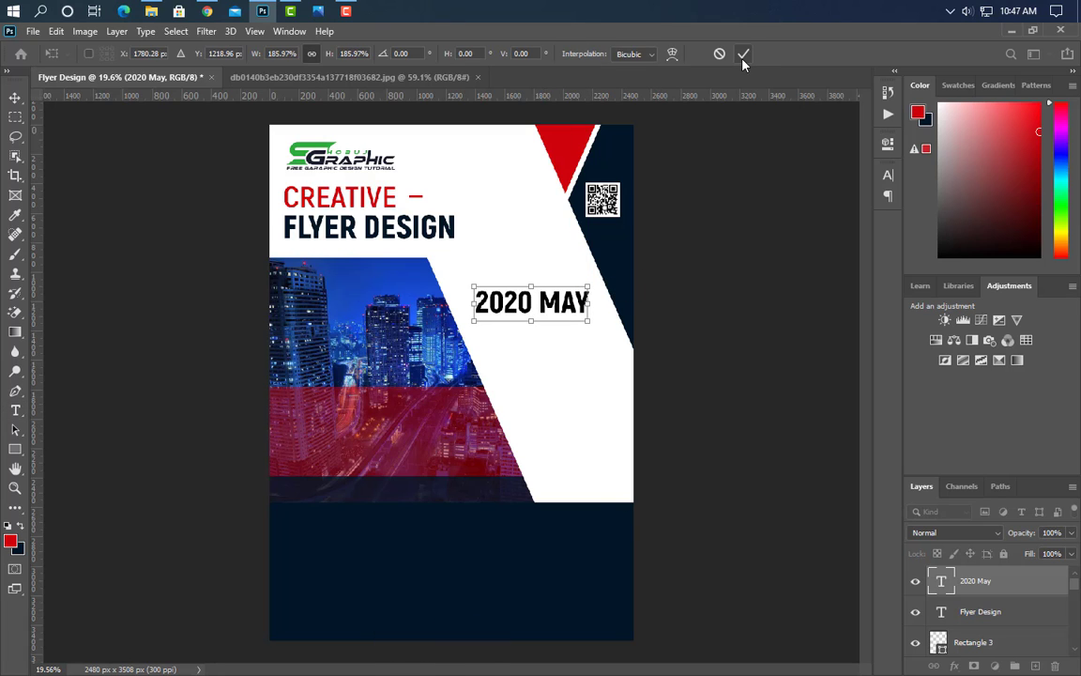
{"action": "key", "text": "Down"}
{"action": "key", "text": "Down"}
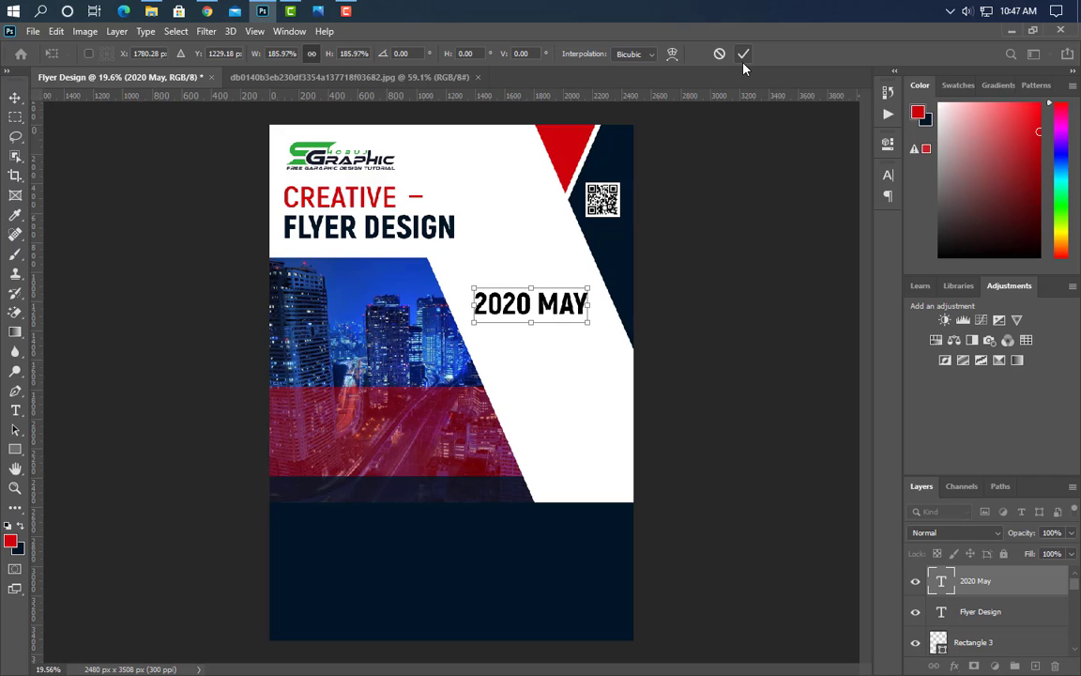
{"action": "key", "text": "Left"}
{"action": "left_click", "coordinate": [744, 54]}
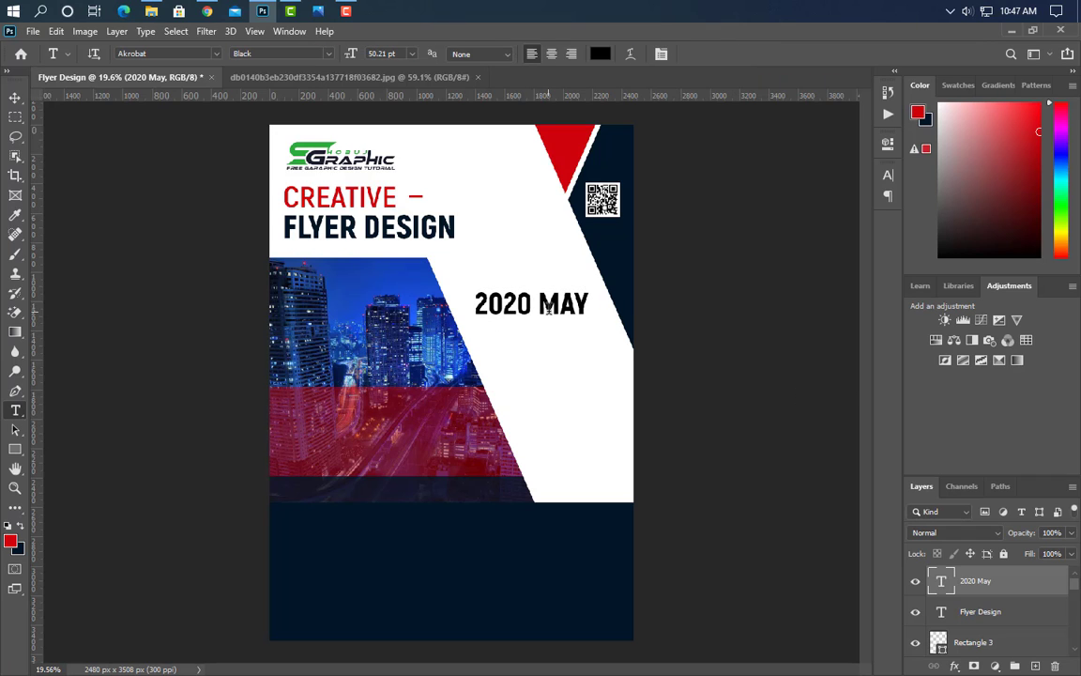
- Recolour only the word 2020 in the date text with the red of the corner triangle, cf020a
{"action": "left_click_drag", "start_coordinate": [531, 305], "coordinate": [478, 298]}
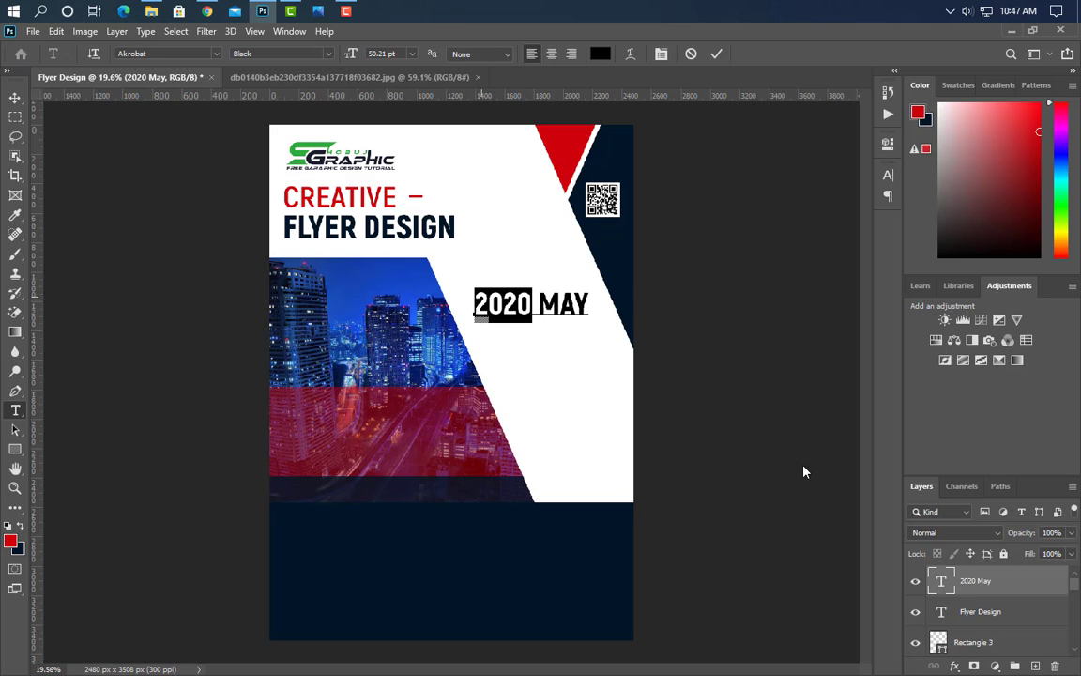
{"action": "left_click", "coordinate": [890, 178]}
{"action": "left_click", "coordinate": [844, 261]}
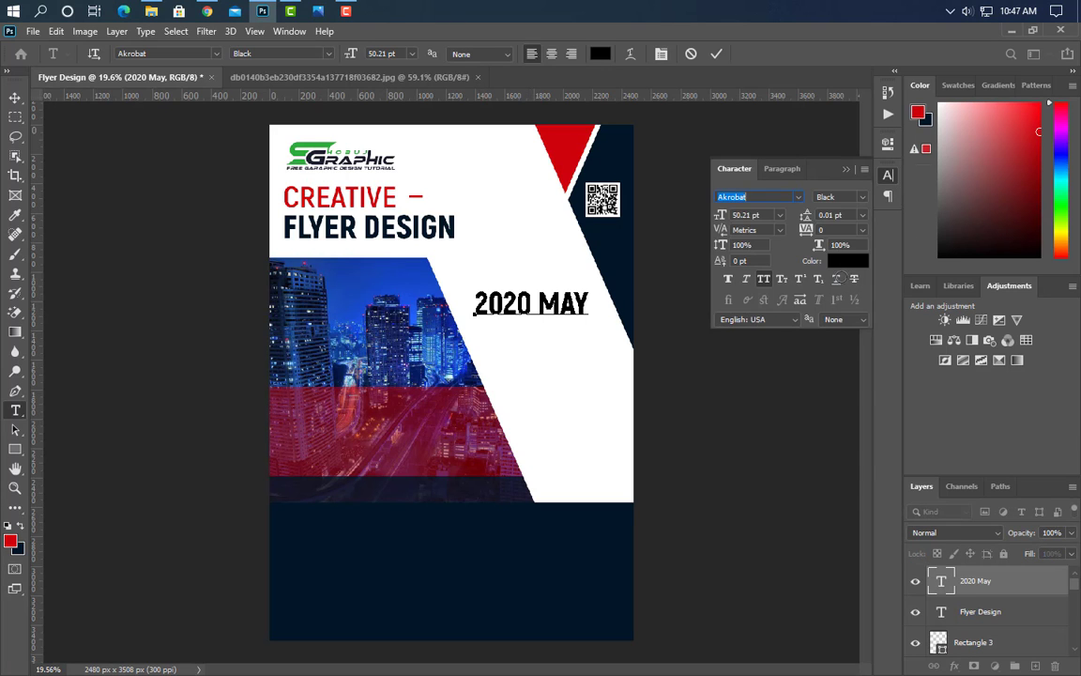
{"action": "left_click", "coordinate": [577, 150]}
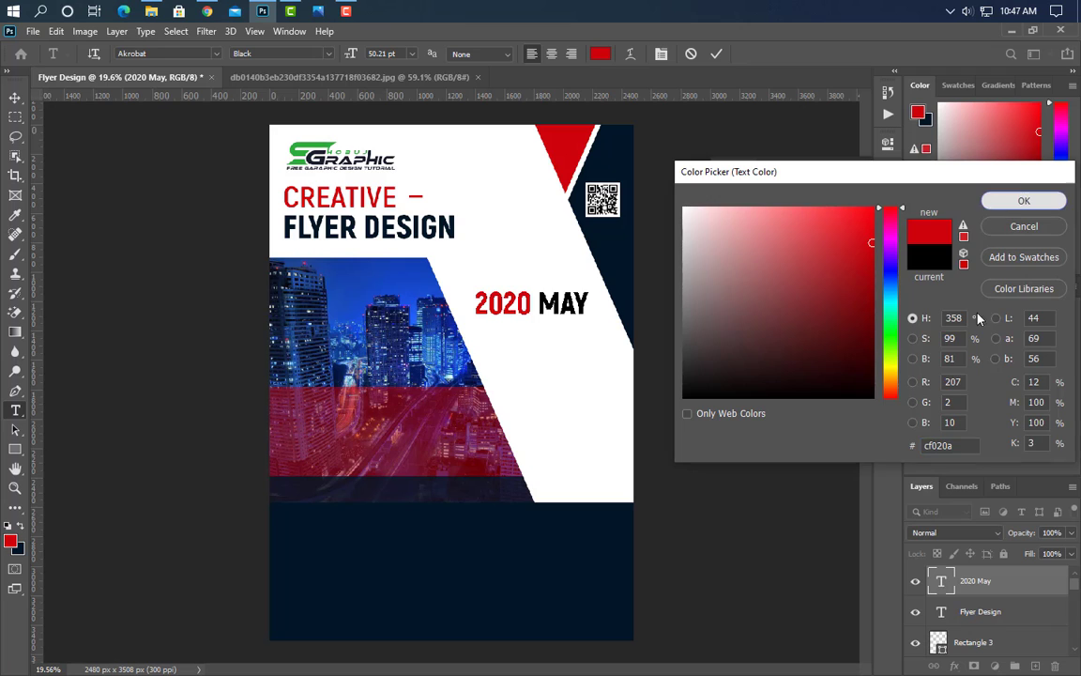
{"action": "key", "text": "Return"}
{"action": "left_click", "coordinate": [716, 53]}
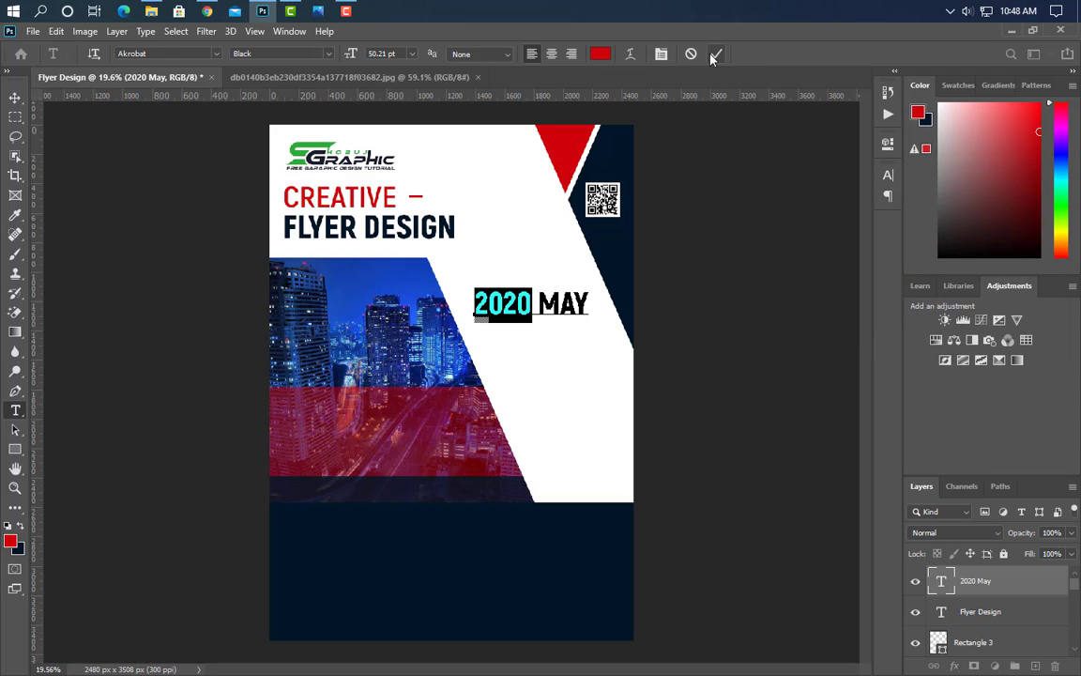
- Draw a thin red rectangle about 763 px wide and 14 px high as an underline beneath the 2020 MAY text
{"action": "scroll", "coordinate": [598, 299], "scroll_direction": "up", "scroll_amount": 8}
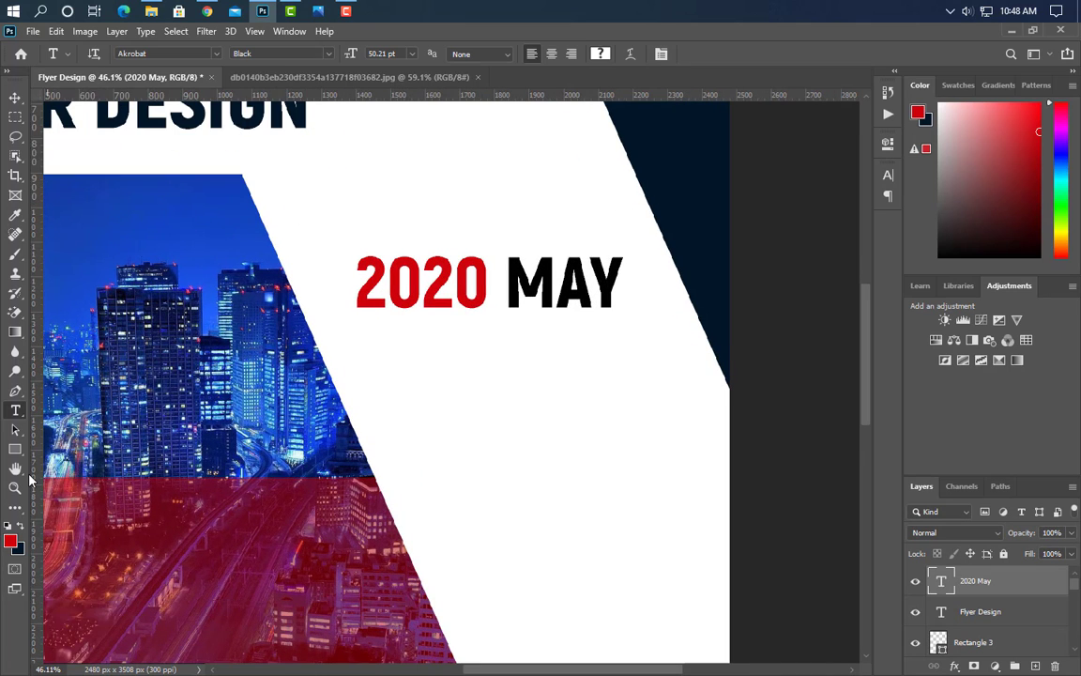
{"action": "left_click", "coordinate": [15, 449]}
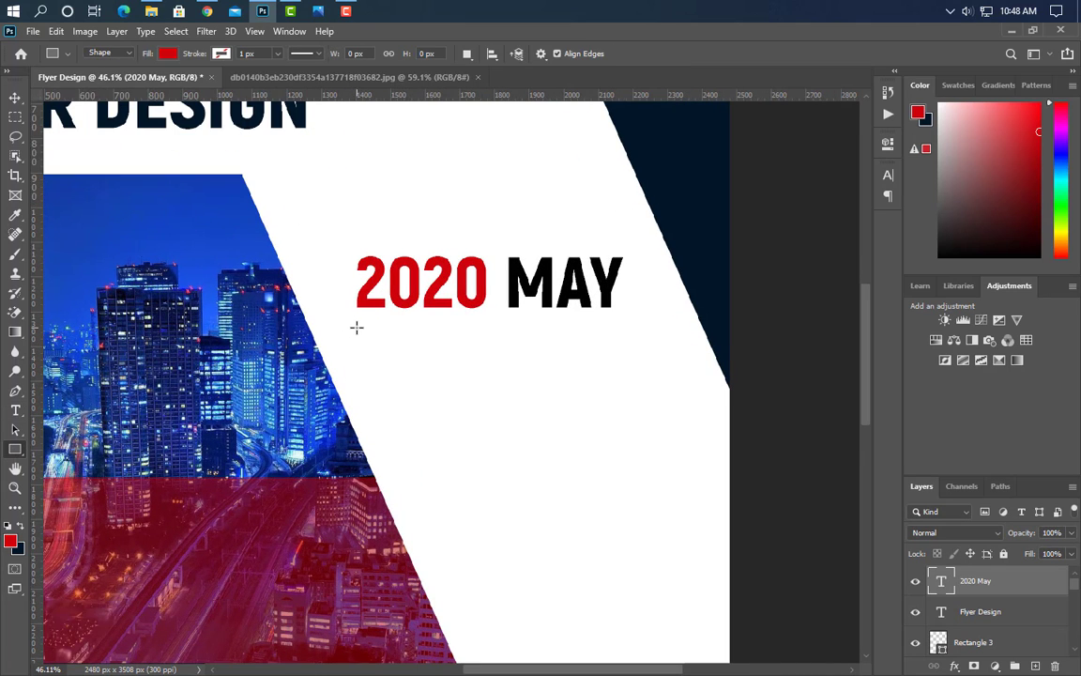
{"action": "left_click_drag", "start_coordinate": [484, 327], "coordinate": [621, 330]}
{"action": "left_click", "coordinate": [847, 139]}
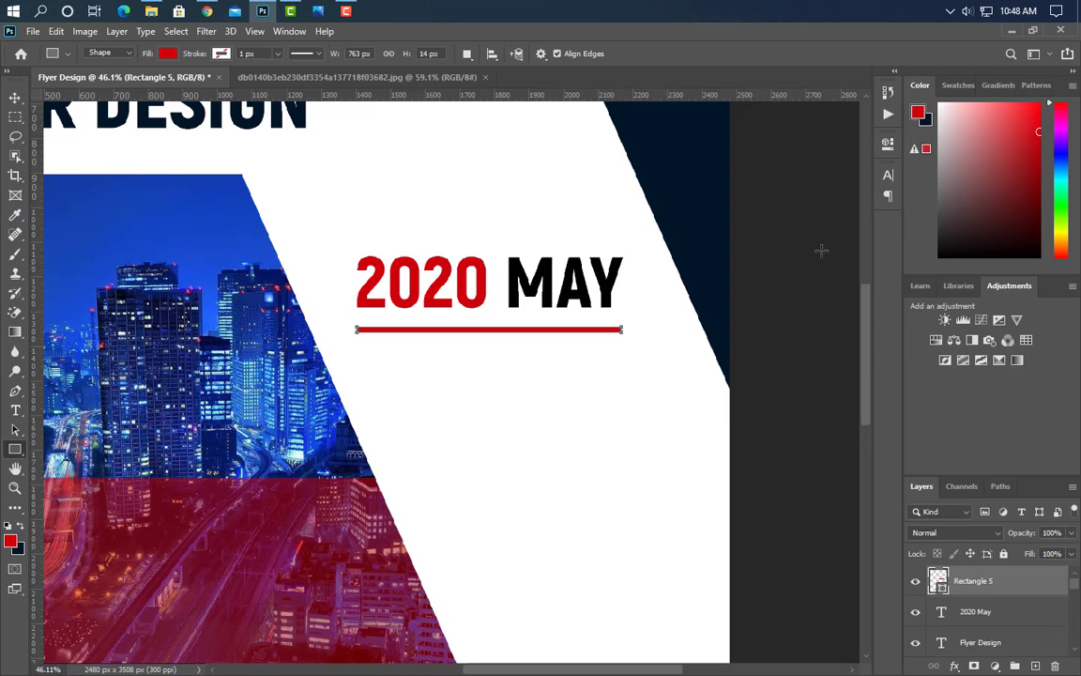
- Duplicate the 2020 MAY text layer and move the copy below the red underline, shifted slightly to the right
{"action": "left_click", "coordinate": [14, 96]}
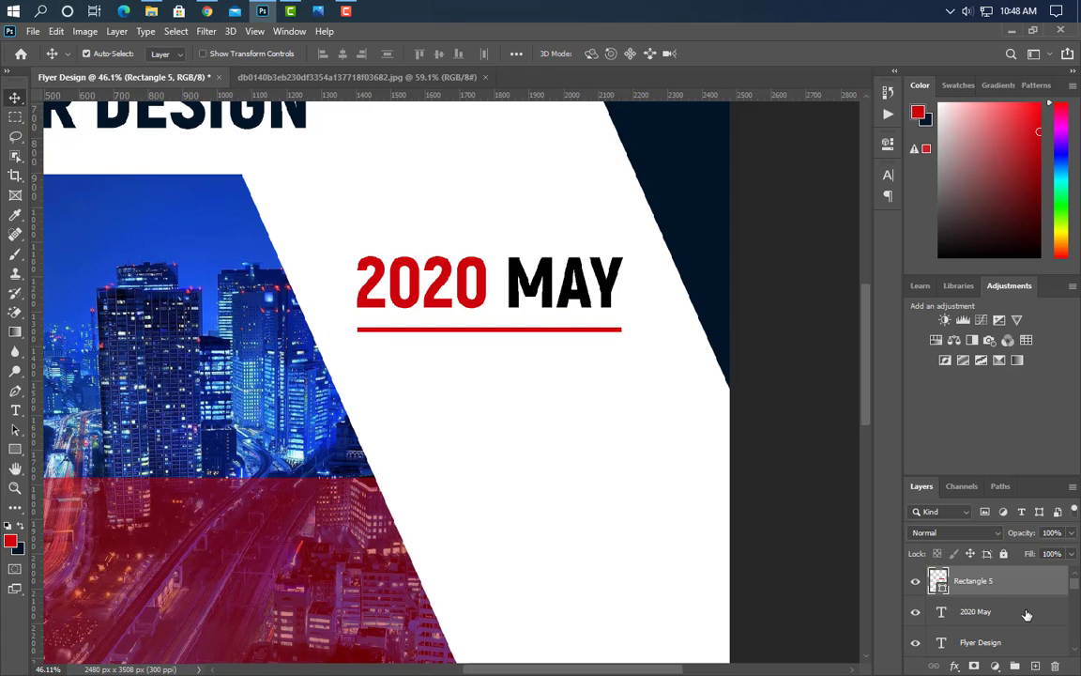
{"action": "left_click", "coordinate": [1026, 615]}
{"action": "key", "text": "ctrl+j"}
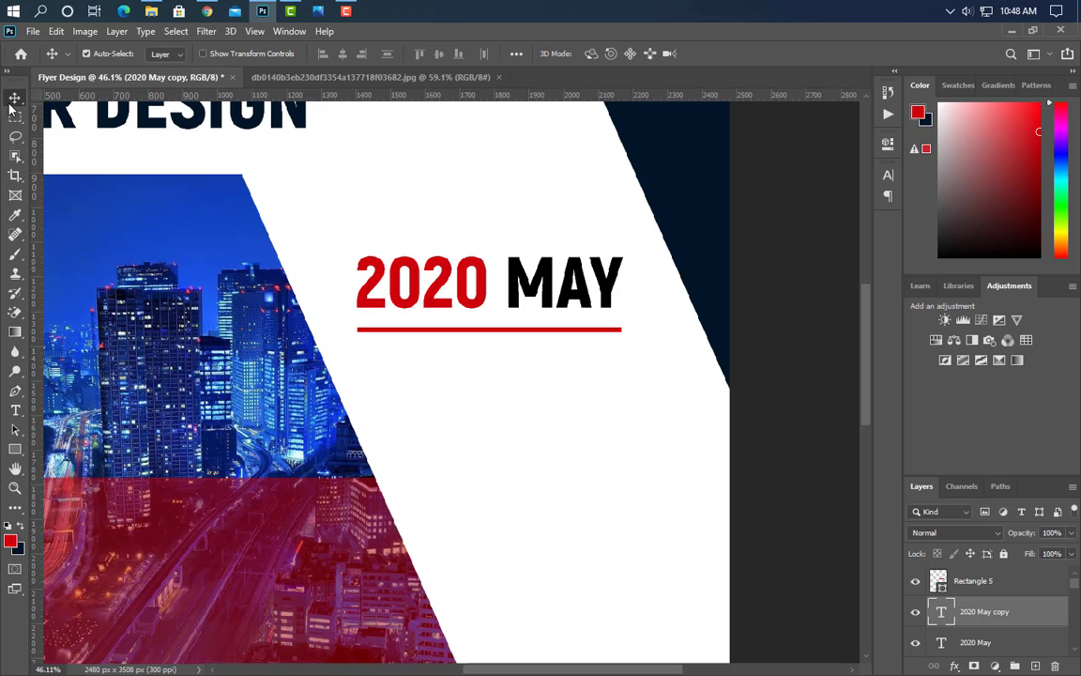
{"action": "key", "text": "shift+Down"}
{"action": "key", "text": "shift+Down"}
{"action": "key", "text": "shift+Down"}
{"action": "key", "text": "shift+Down"}
{"action": "key", "text": "shift+Down"}
{"action": "key", "text": "shift+Down"}
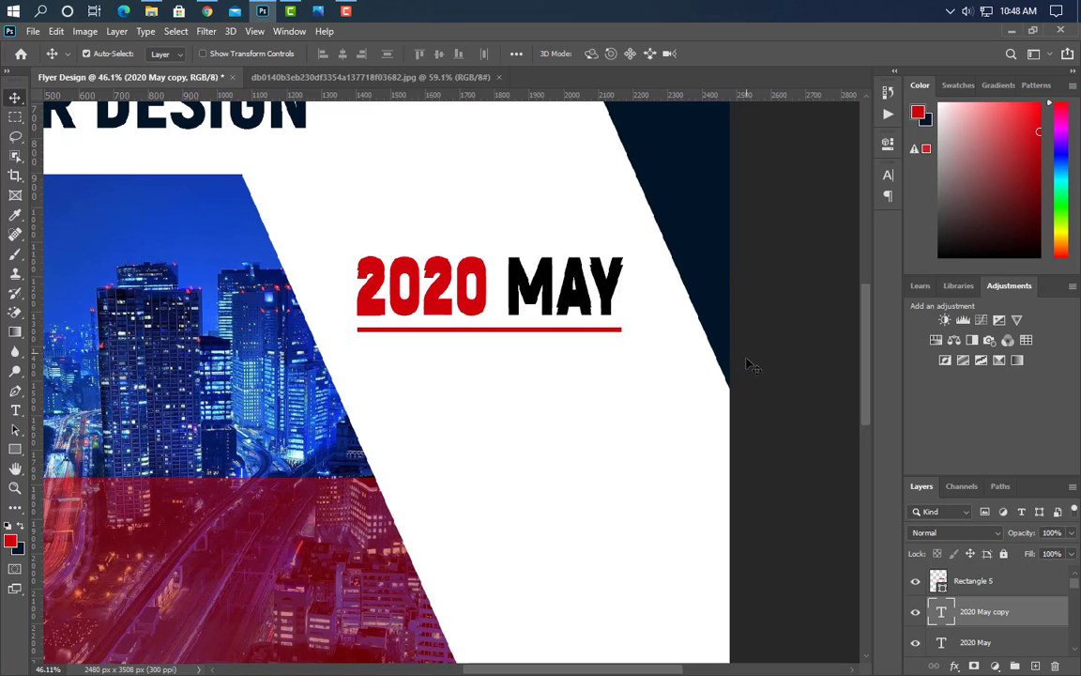
{"action": "key", "text": "shift+Down"}
{"action": "key", "text": "shift+Down"}
{"action": "key", "text": "shift+Down"}
{"action": "key", "text": "shift+Down"}
{"action": "key", "text": "shift+Down"}
{"action": "key", "text": "shift+Down"}
{"action": "key", "text": "shift+Down"}
{"action": "key", "text": "shift+Down"}
{"action": "key", "text": "shift+Down"}
{"action": "key", "text": "shift+Down"}
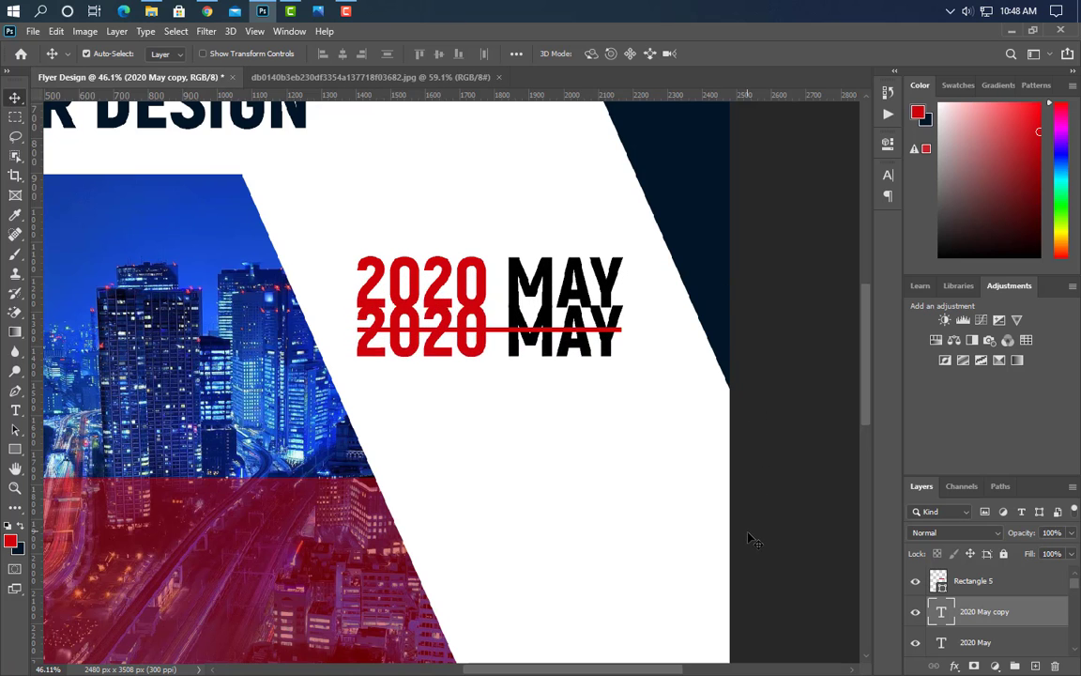
{"action": "key", "text": "shift+Down"}
{"action": "key", "text": "shift+Down"}
{"action": "key", "text": "shift+Down"}
{"action": "key", "text": "shift+Down"}
{"action": "key", "text": "shift+Down"}
{"action": "key", "text": "shift+Down"}
{"action": "key", "text": "shift+Down"}
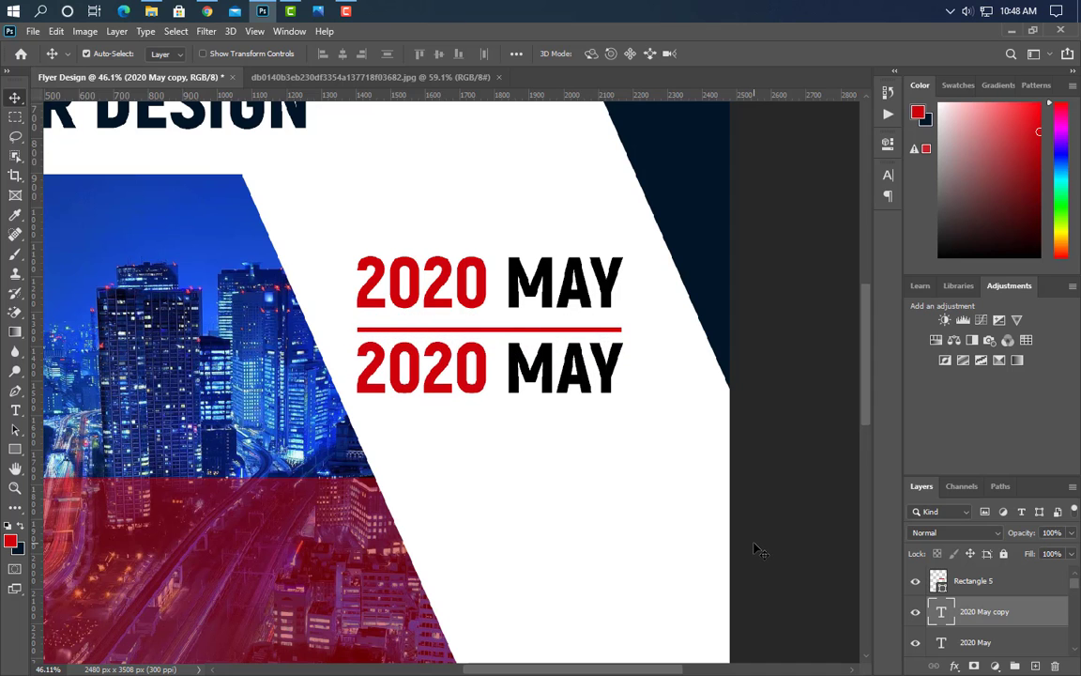
{"action": "key", "text": "shift+Down"}
{"action": "key", "text": "shift+Down"}
{"action": "key", "text": "shift+Right"}
{"action": "key", "text": "shift+Right"}
{"action": "key", "text": "shift+Right"}
{"action": "key", "text": "shift+Right"}
{"action": "key", "text": "shift+Right"}
{"action": "key", "text": "shift+Right"}
{"action": "key", "text": "shift+Right"}
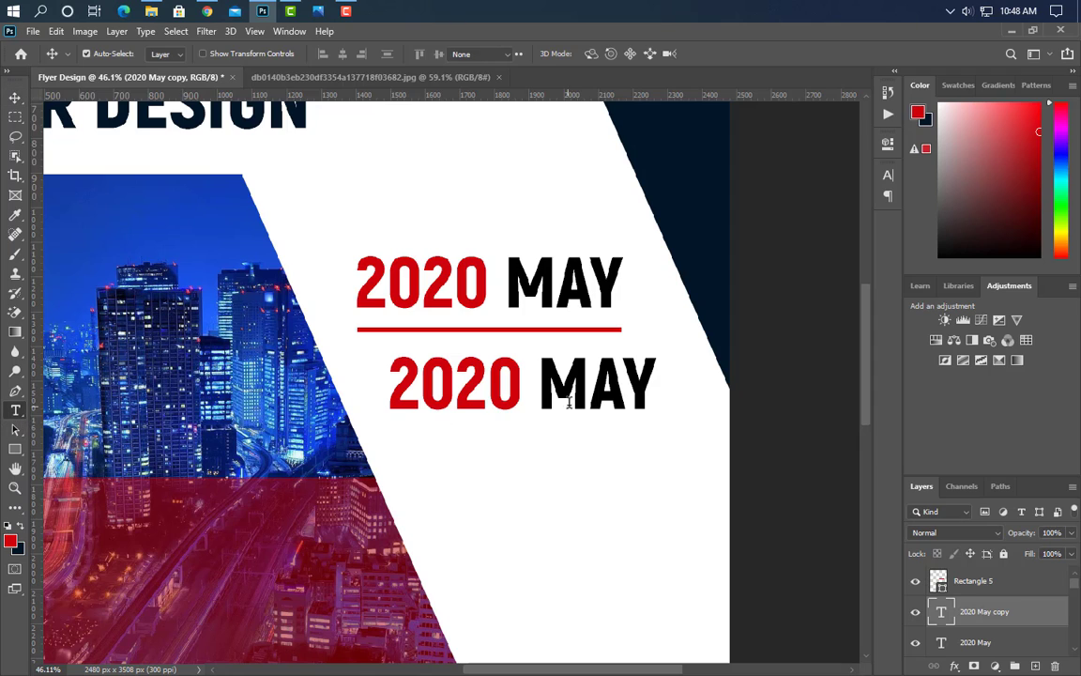
- Replace the duplicated date text with "BUSINESS" and shift it a little farther down and to the right
{"action": "key", "text": "t"}
{"action": "left_click_drag", "start_coordinate": [364, 356], "coordinate": [804, 402]}
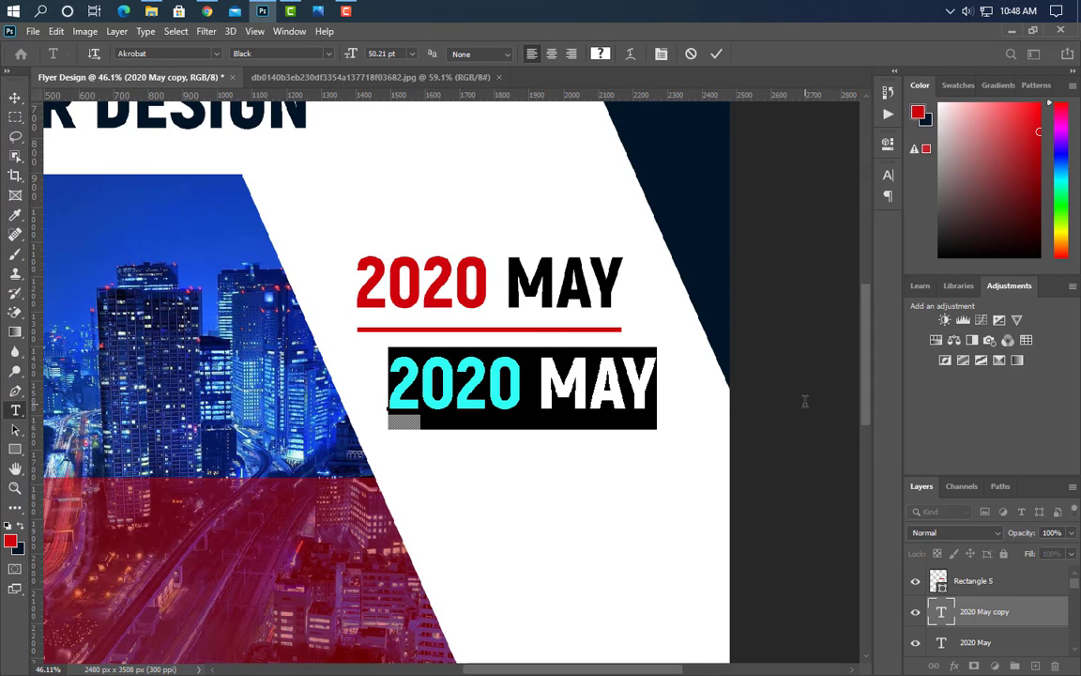
{"action": "type", "text": "BUSINESS"}
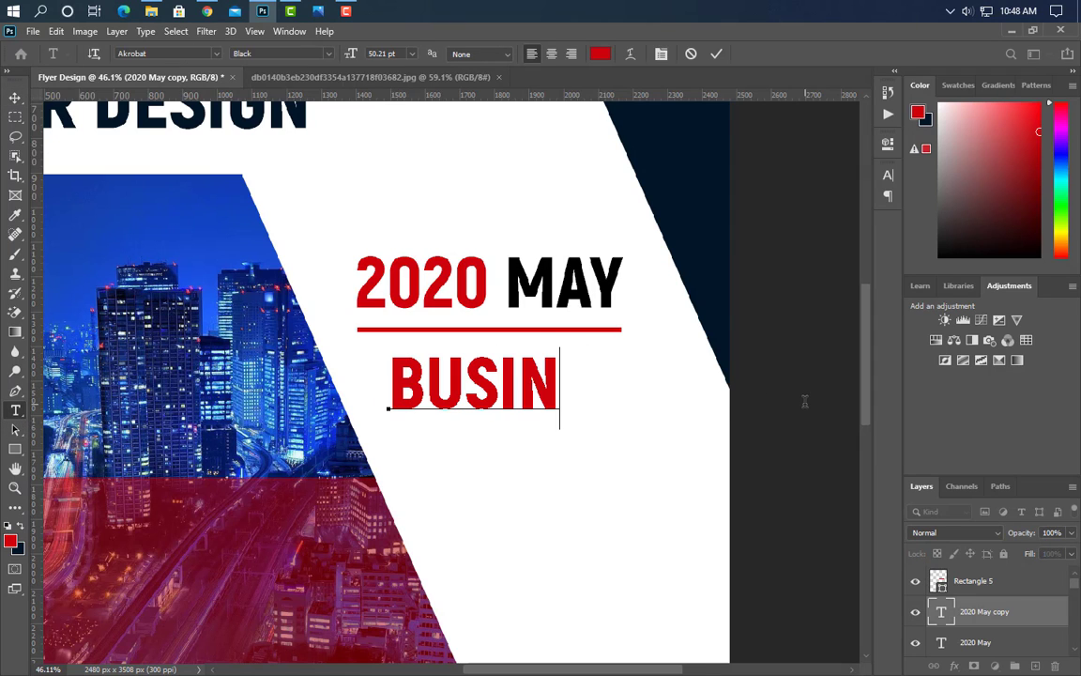
{"action": "left_click", "coordinate": [716, 56]}
{"action": "key", "text": "v"}
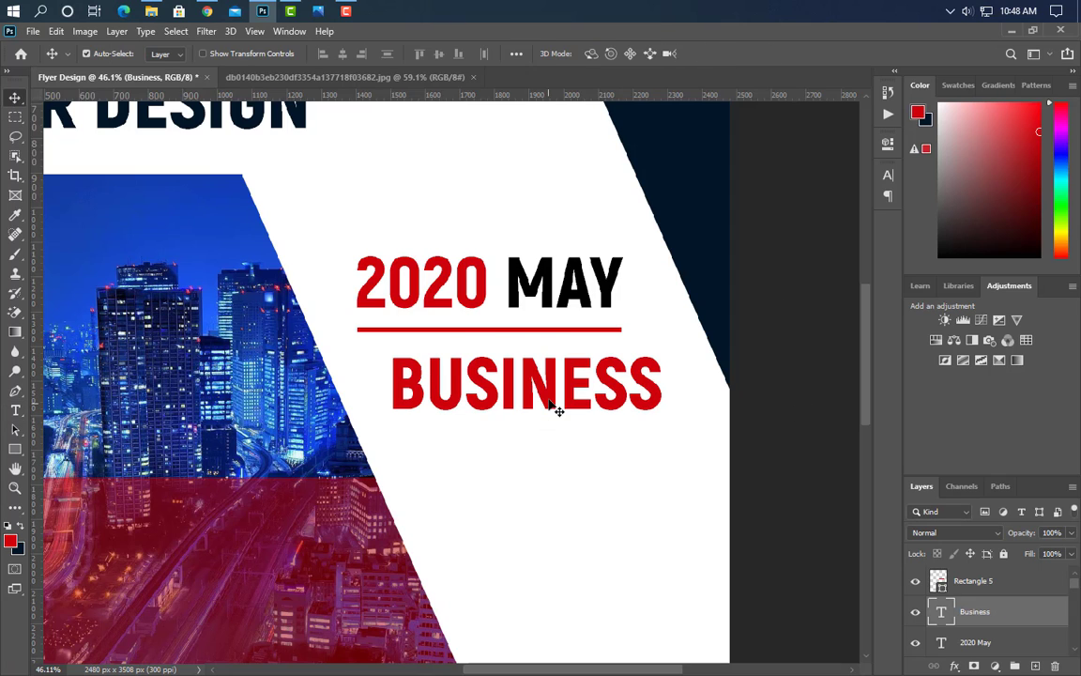
{"action": "left_click_drag", "start_coordinate": [556, 408], "coordinate": [574, 435]}
- Add a new text line "FLYER HERE" directly beneath BUSINESS
{"action": "key", "text": "t"}
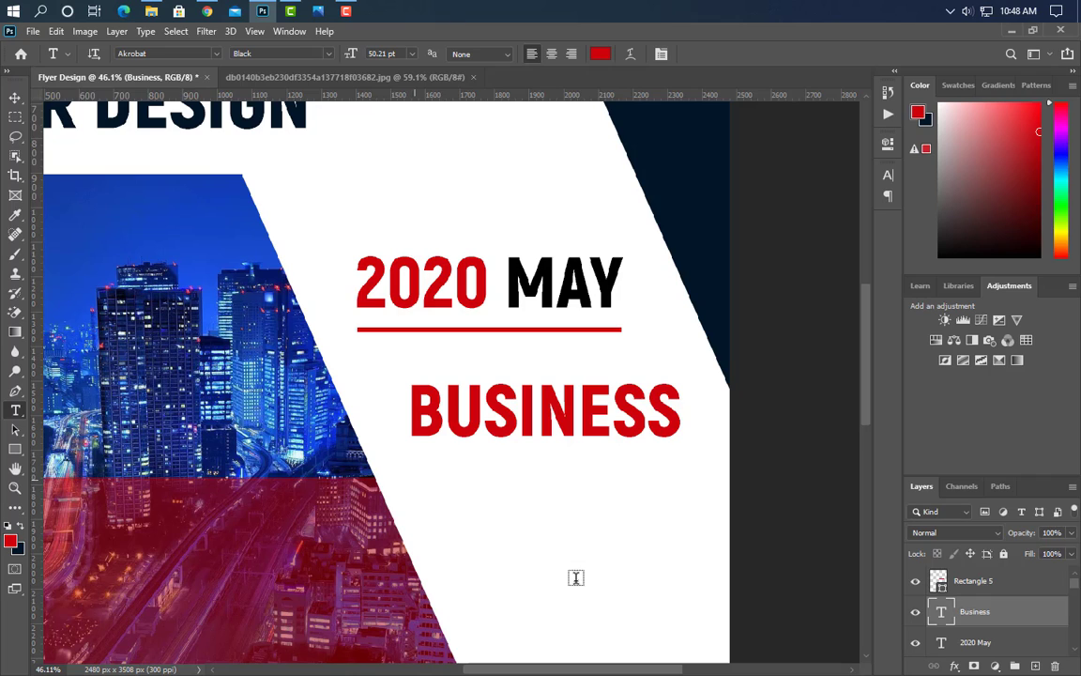
{"action": "left_click", "coordinate": [415, 479]}
{"action": "type", "text": "FLYER H"}
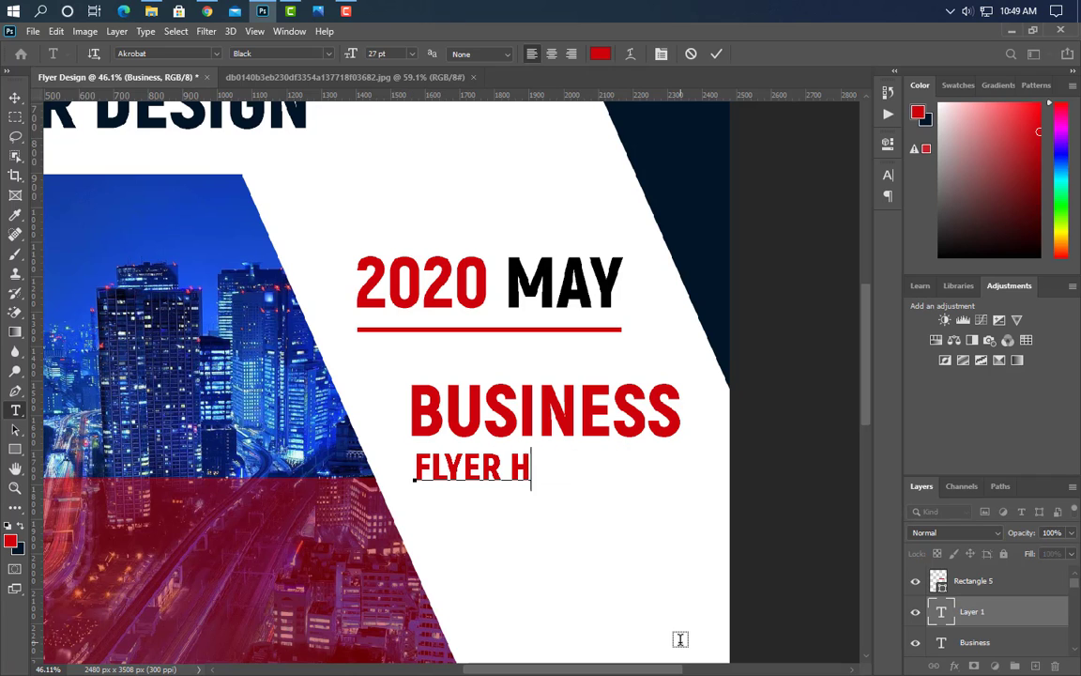
{"action": "type", "text": "ERE"}
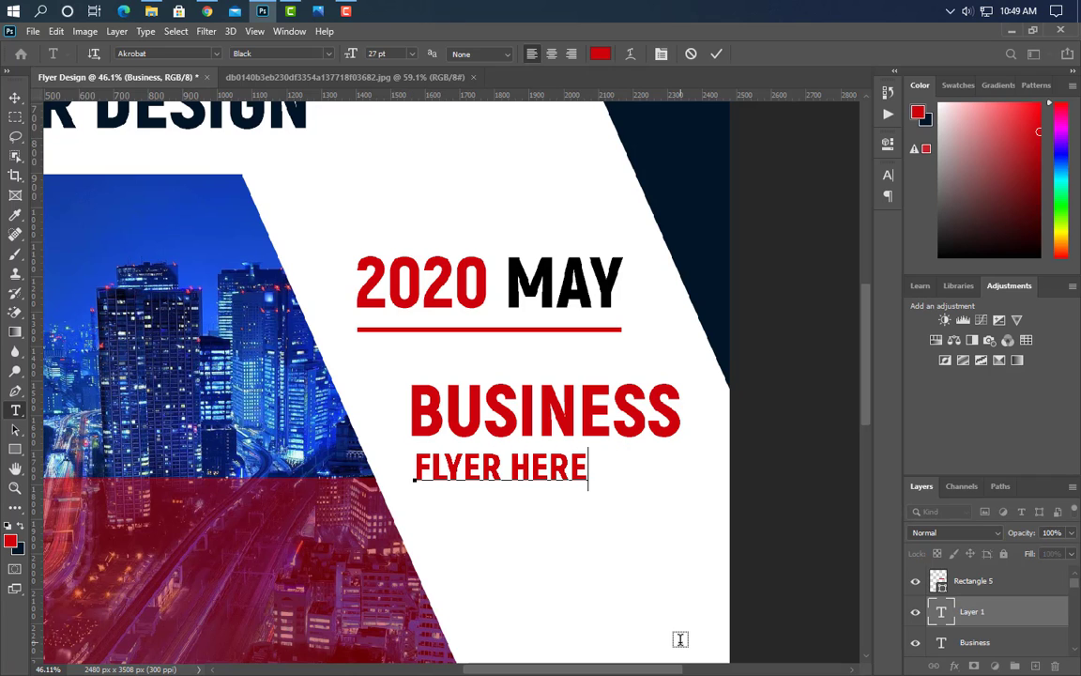
{"action": "left_click", "coordinate": [716, 55]}
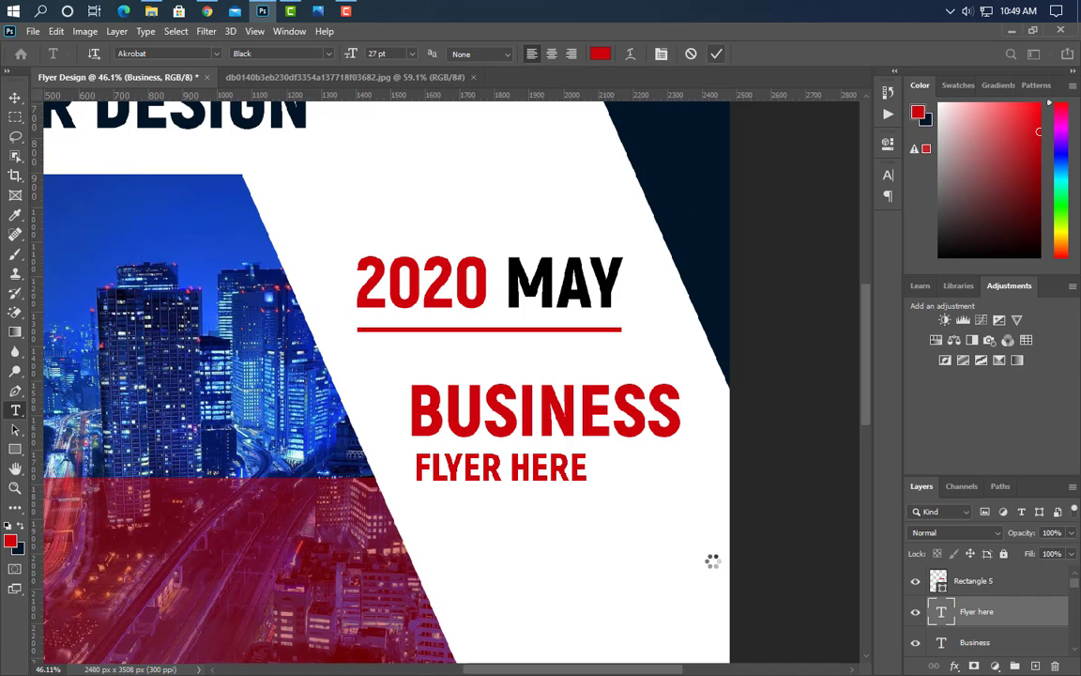
- Recolour the FLYER HERE text with the navy sampled from the corner shape
{"action": "left_click", "coordinate": [887, 179]}
{"action": "left_click", "coordinate": [844, 262]}
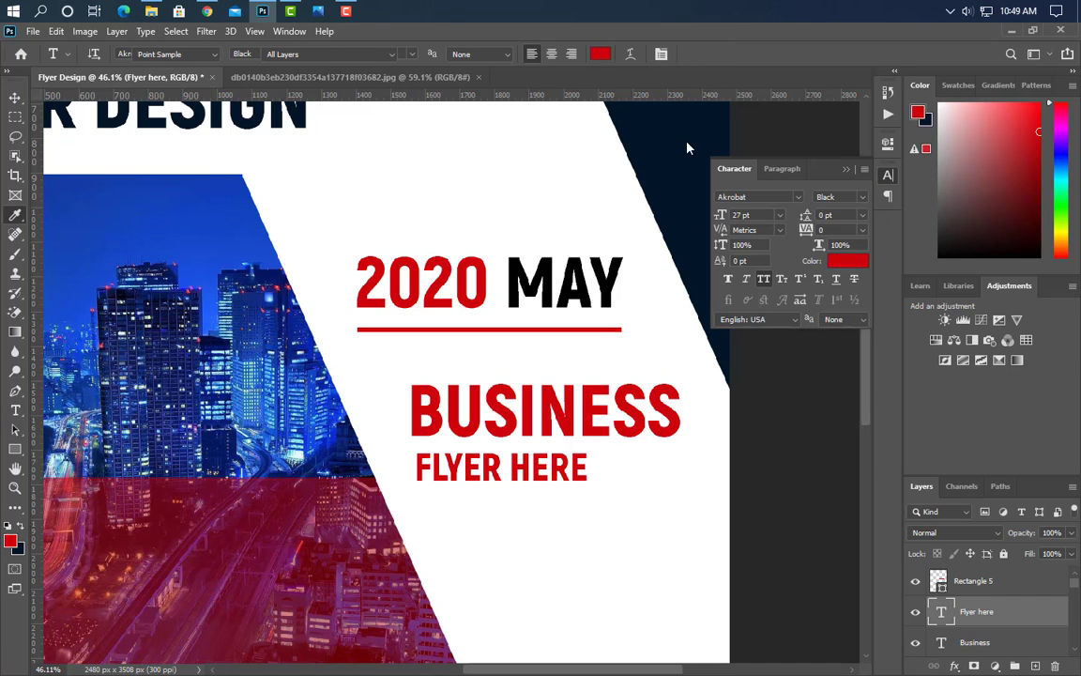
{"action": "left_click", "coordinate": [664, 133]}
{"action": "left_click", "coordinate": [1023, 201]}
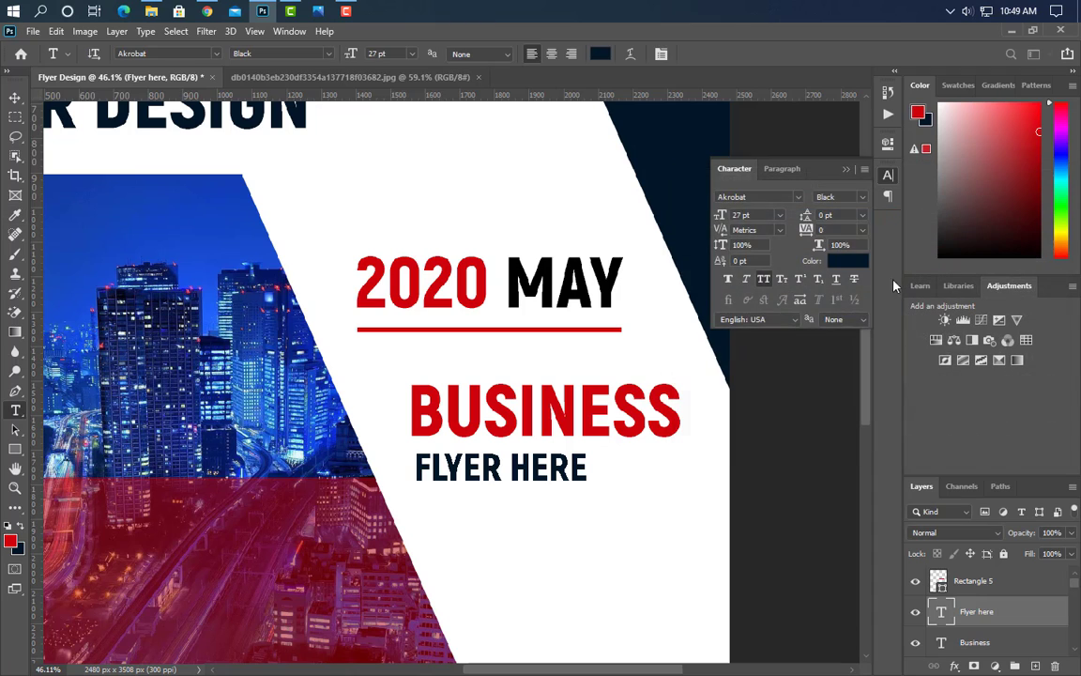
- Enlarge the FLYER HERE text slightly and centre it beneath BUSINESS
{"action": "key", "text": "ctrl+t"}
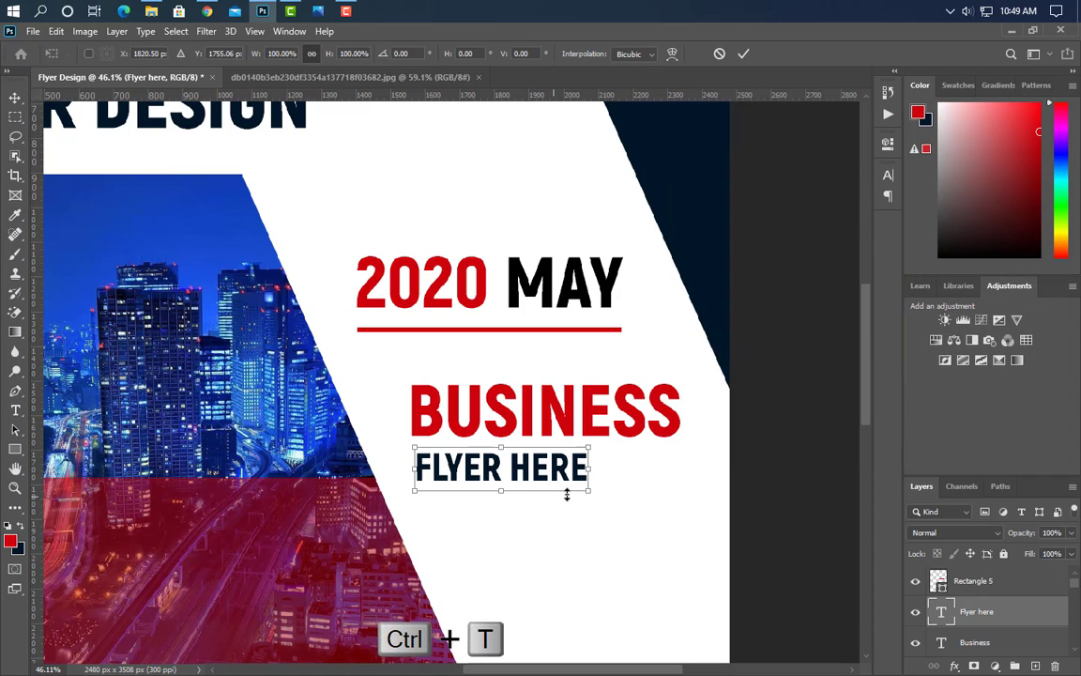
{"action": "left_click_drag", "start_coordinate": [592, 467], "coordinate": [628, 467]}
{"action": "left_click_drag", "start_coordinate": [519, 444], "coordinate": [590, 471]}
{"action": "left_click", "coordinate": [744, 54]}
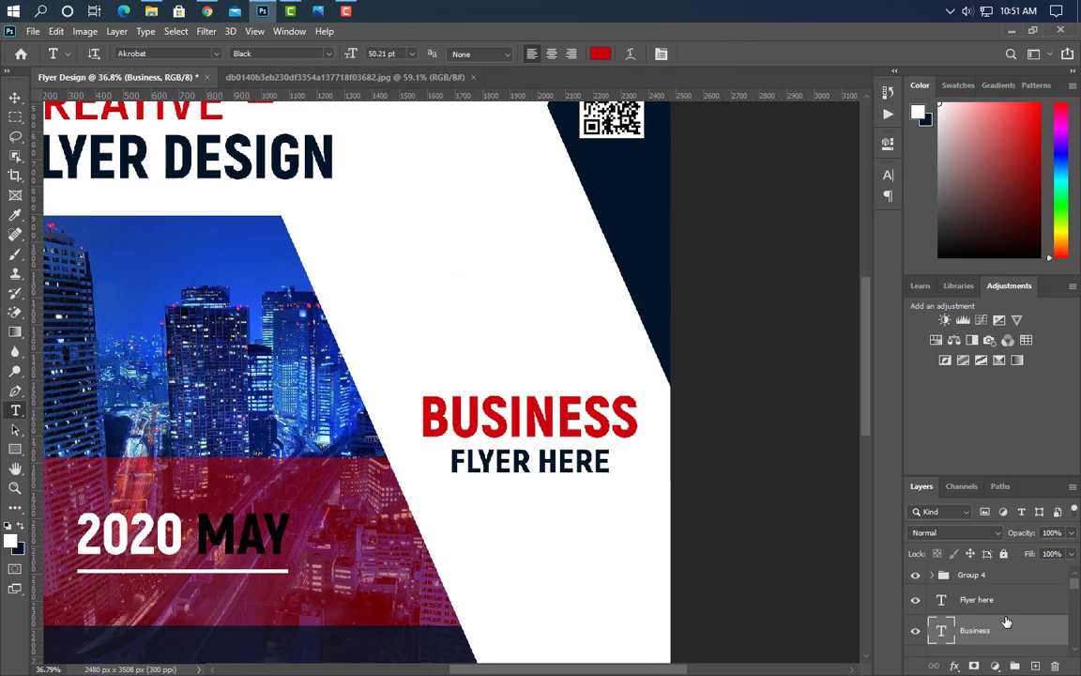
- Move the BUSINESS and FLYER HERE texts together up and left into the white area between the photo and the navy corner
{"action": "left_click", "coordinate": [976, 599], "text": "ctrl"}
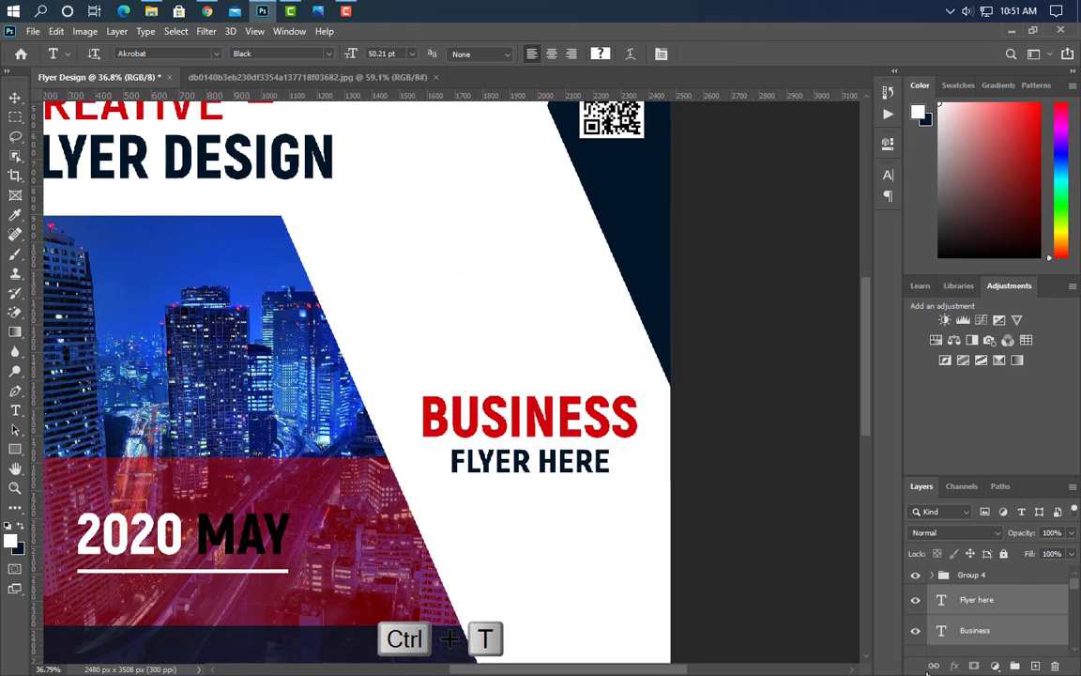
{"action": "key", "text": "ctrl+t"}
{"action": "left_click_drag", "start_coordinate": [512, 432], "coordinate": [463, 307]}
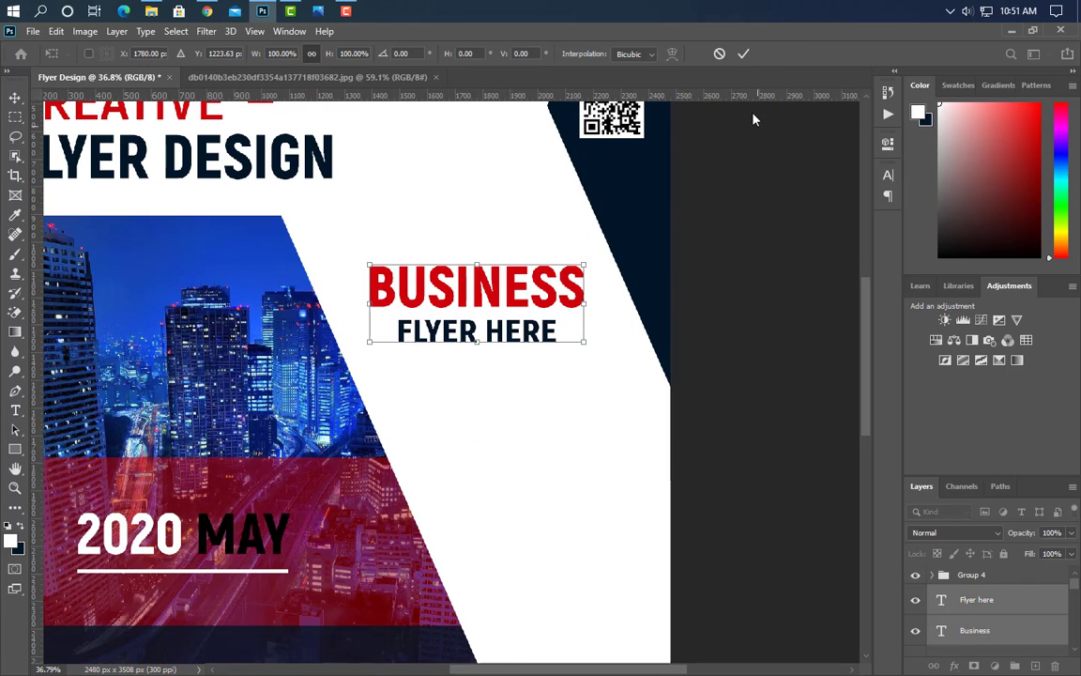
{"action": "left_click", "coordinate": [743, 53]}
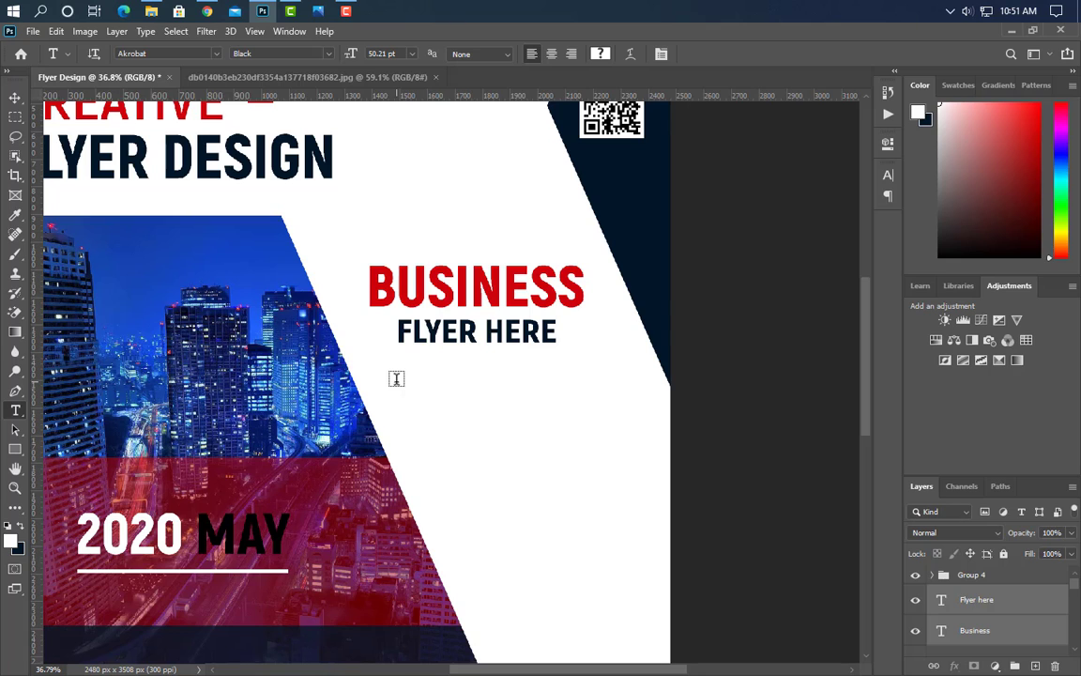
- Add a lorem ipsum paragraph box beneath FLYER HERE and reduce its font size to 18 pt
{"action": "left_click_drag", "start_coordinate": [399, 378], "coordinate": [645, 487]}
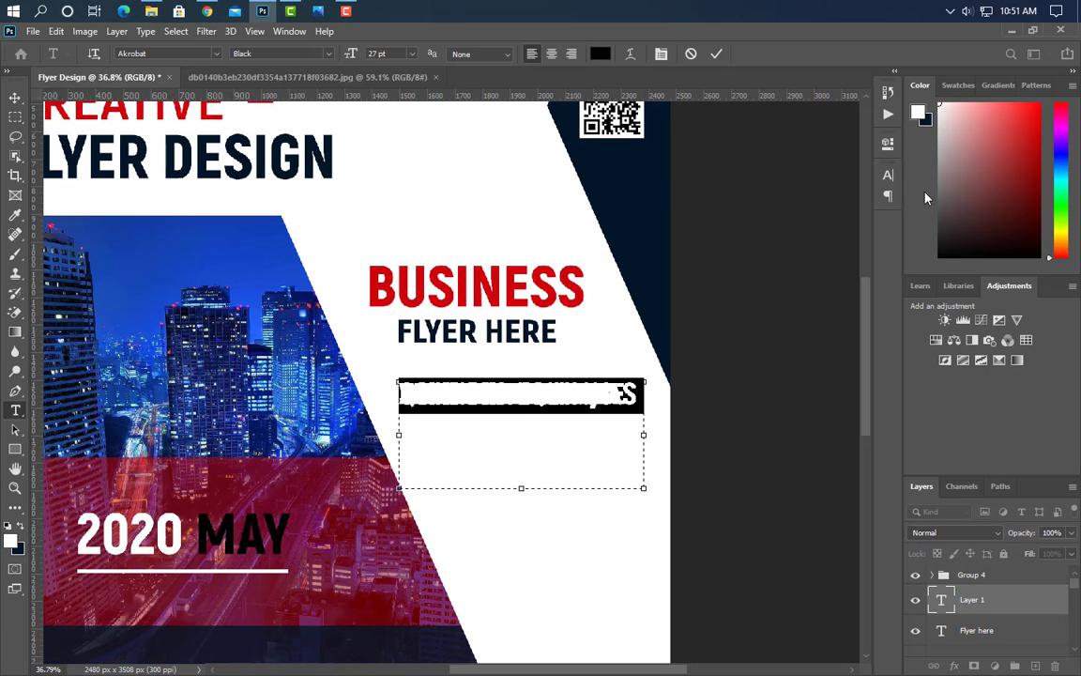
{"action": "left_click", "coordinate": [887, 178]}
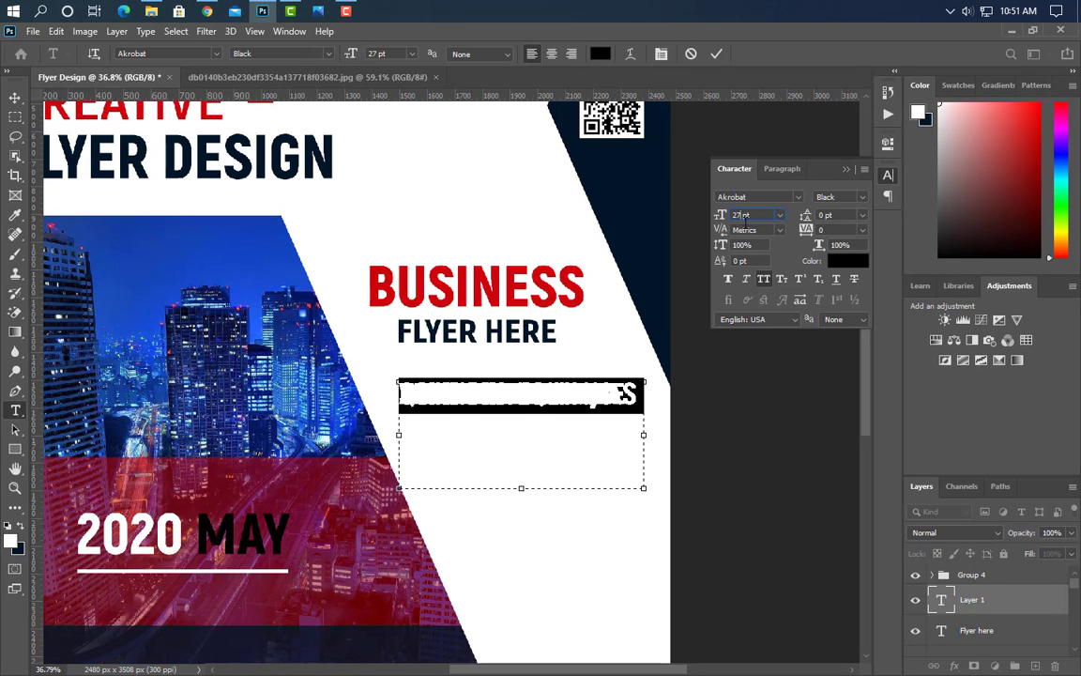
{"action": "key", "text": "Down"}
{"action": "key", "text": "Down"}
{"action": "key", "text": "Down"}
{"action": "key", "text": "Down"}
{"action": "key", "text": "Down"}
{"action": "key", "text": "Down"}
{"action": "key", "text": "Down"}
{"action": "key", "text": "Down"}
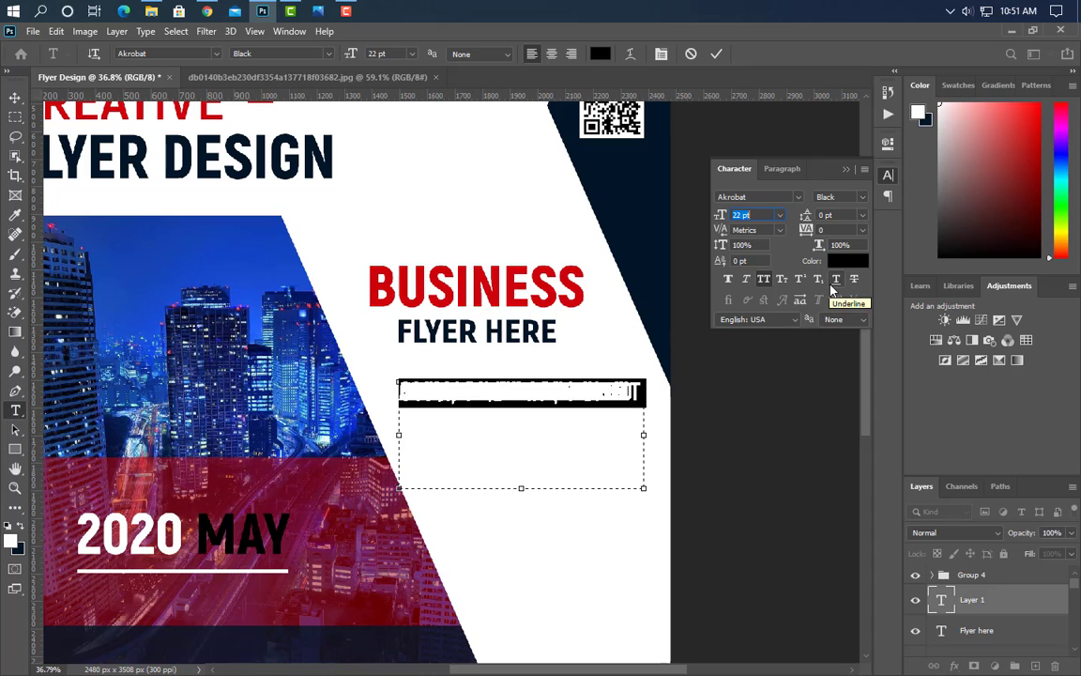
{"action": "key", "text": "Down"}
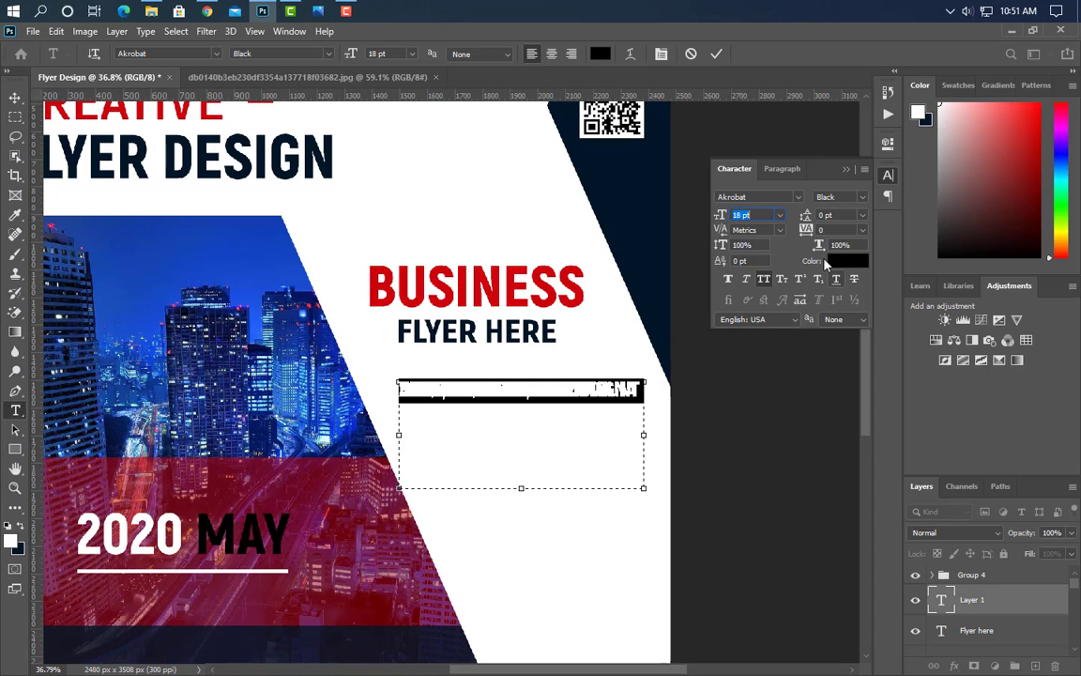
- Change the placeholder paragraph's font style to SemiBold and its size to 16 pt
{"action": "left_click", "coordinate": [861, 199]}
{"action": "left_click", "coordinate": [840, 272]}
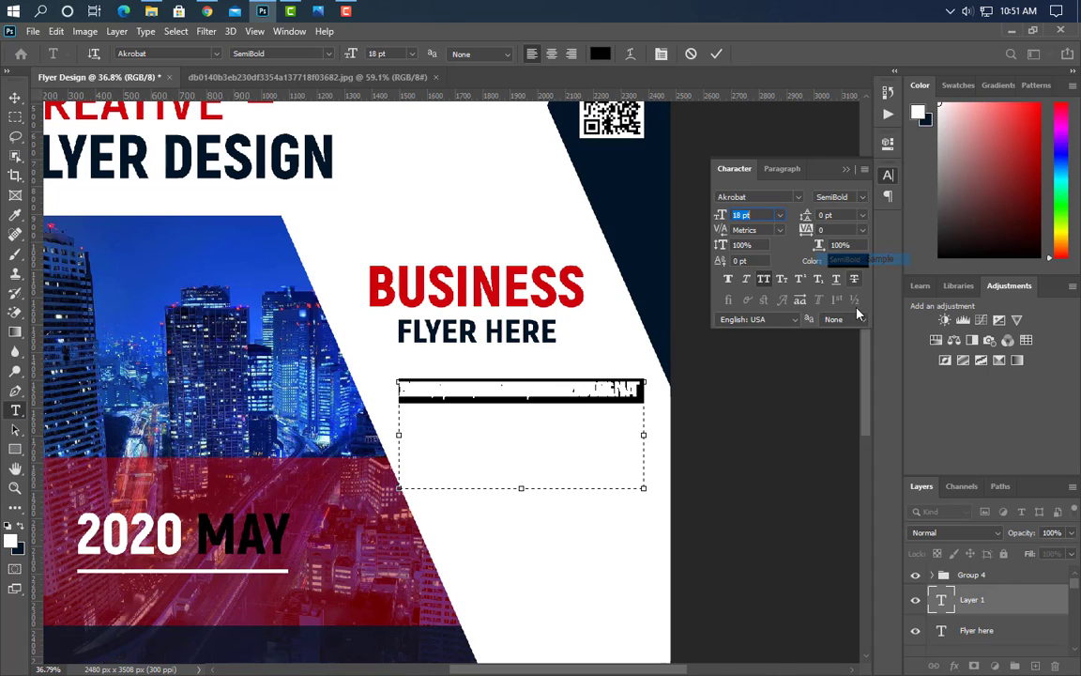
{"action": "key", "text": "Down"}
{"action": "key", "text": "Down"}
- Turn off all caps for the placeholder paragraph and set its leading and font size both to 18 pt
{"action": "left_click", "coordinate": [806, 216]}
{"action": "key", "text": "Up"}
{"action": "key", "text": "Up"}
{"action": "key", "text": "Up"}
{"action": "key", "text": "Up"}
{"action": "key", "text": "Up"}
{"action": "key", "text": "Up"}
{"action": "key", "text": "Up"}
{"action": "key", "text": "Up"}
{"action": "key", "text": "Up"}
{"action": "key", "text": "Up"}
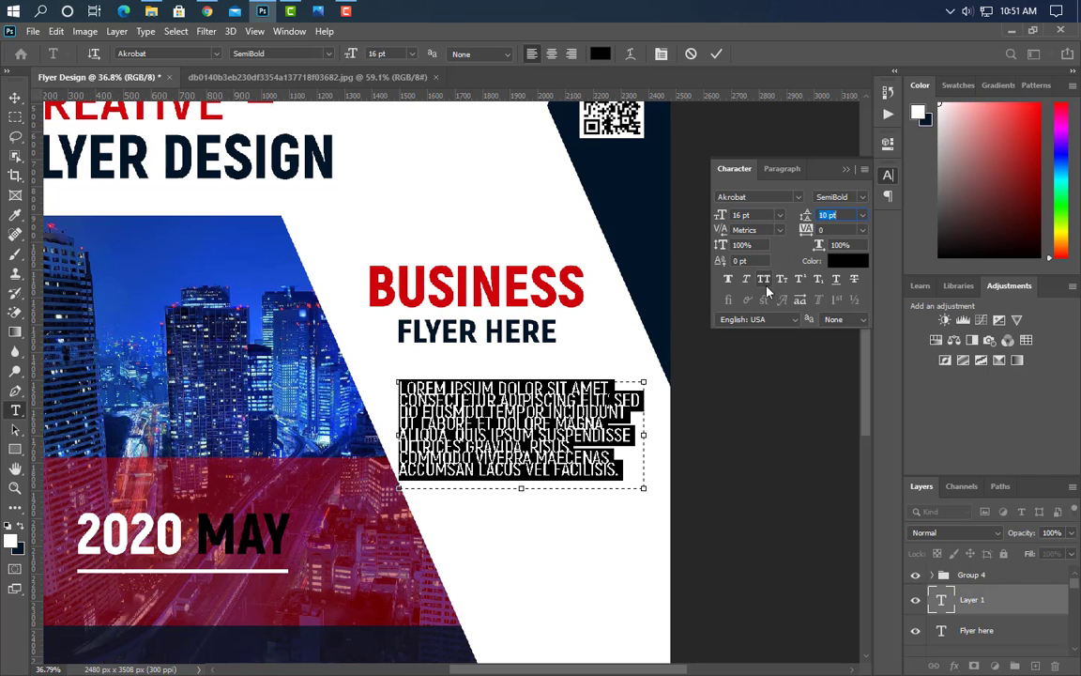
{"action": "key", "text": "Up"}
{"action": "key", "text": "Up"}
{"action": "key", "text": "Up"}
{"action": "key", "text": "Up"}
{"action": "key", "text": "Up"}
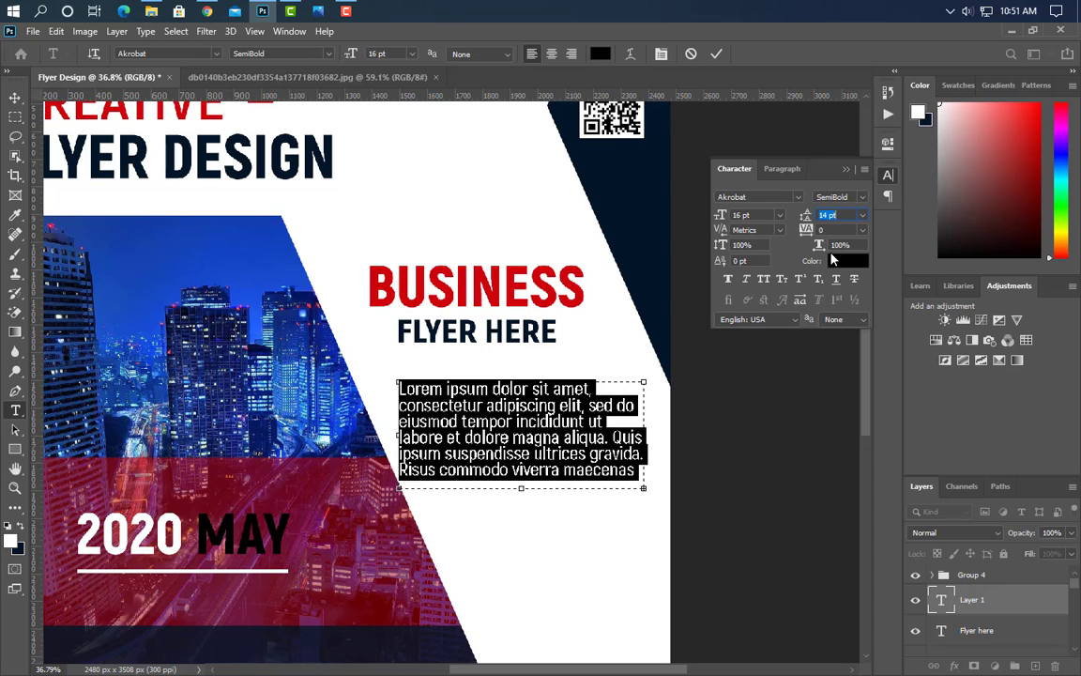
{"action": "key", "text": "Up"}
{"action": "key", "text": "Up"}
{"action": "key", "text": "Up"}
{"action": "key", "text": "Up"}
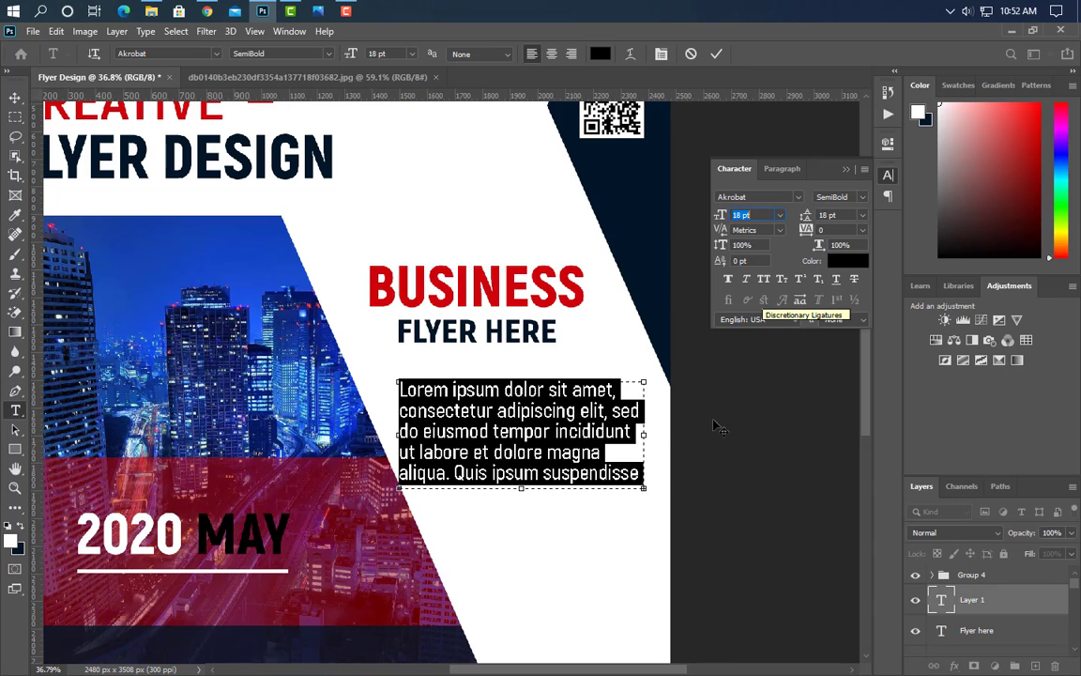
- Widen the paragraph box past the page's right edge and break the first line after "con"
{"action": "left_click_drag", "start_coordinate": [644, 435], "coordinate": [730, 434]}
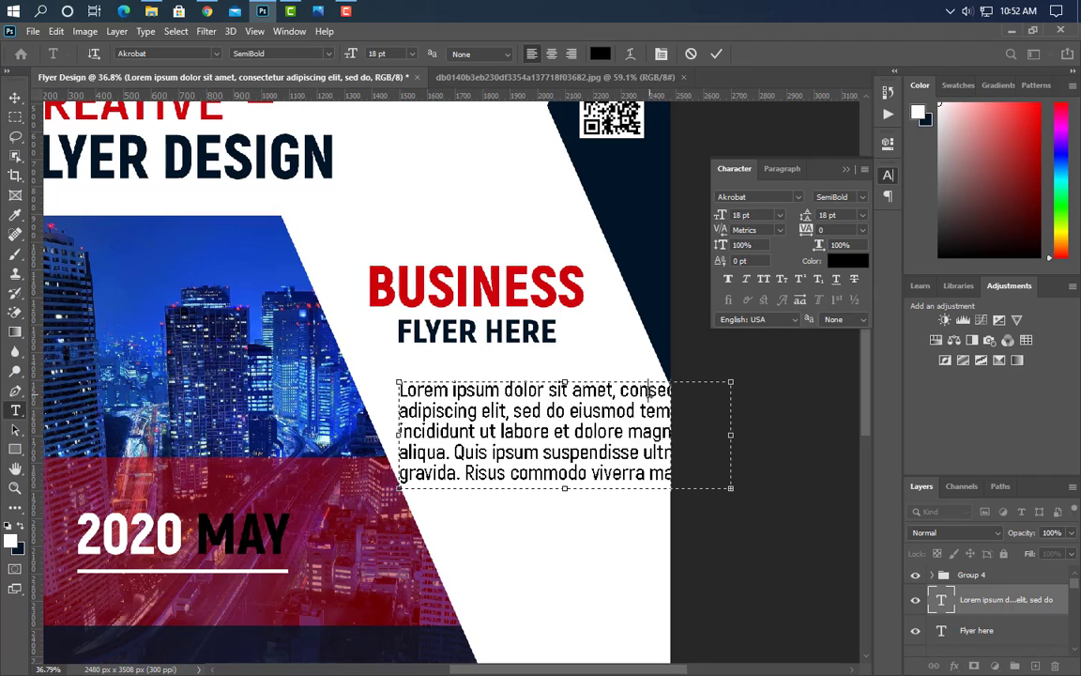
{"action": "key", "text": "Return"}
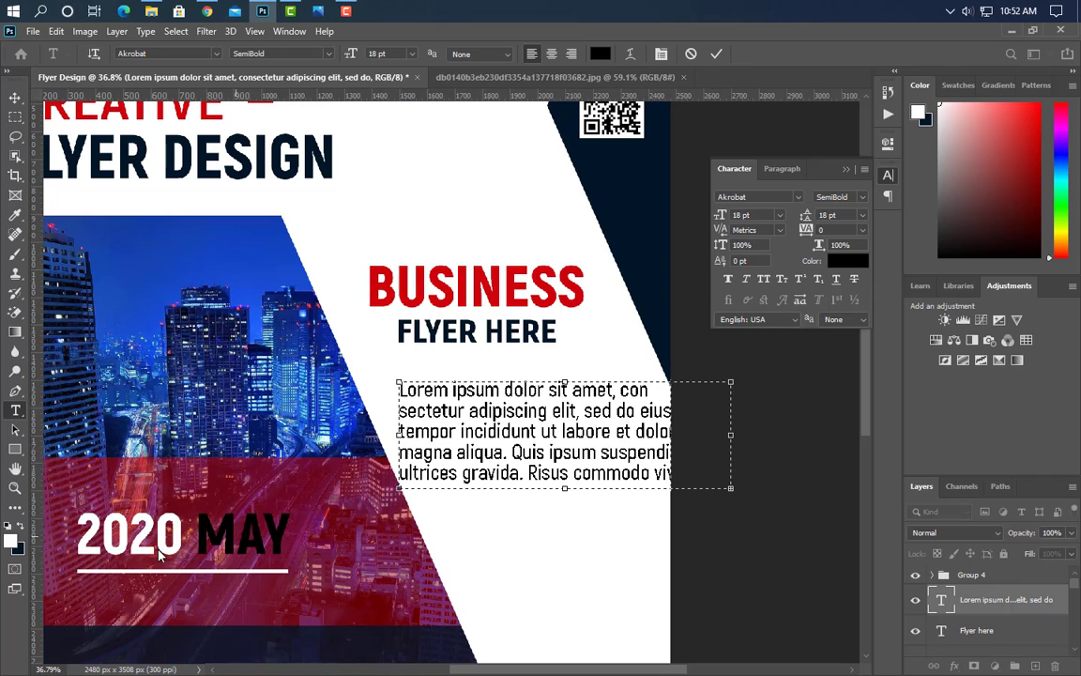
{"action": "key", "text": "ctrl+Return"}
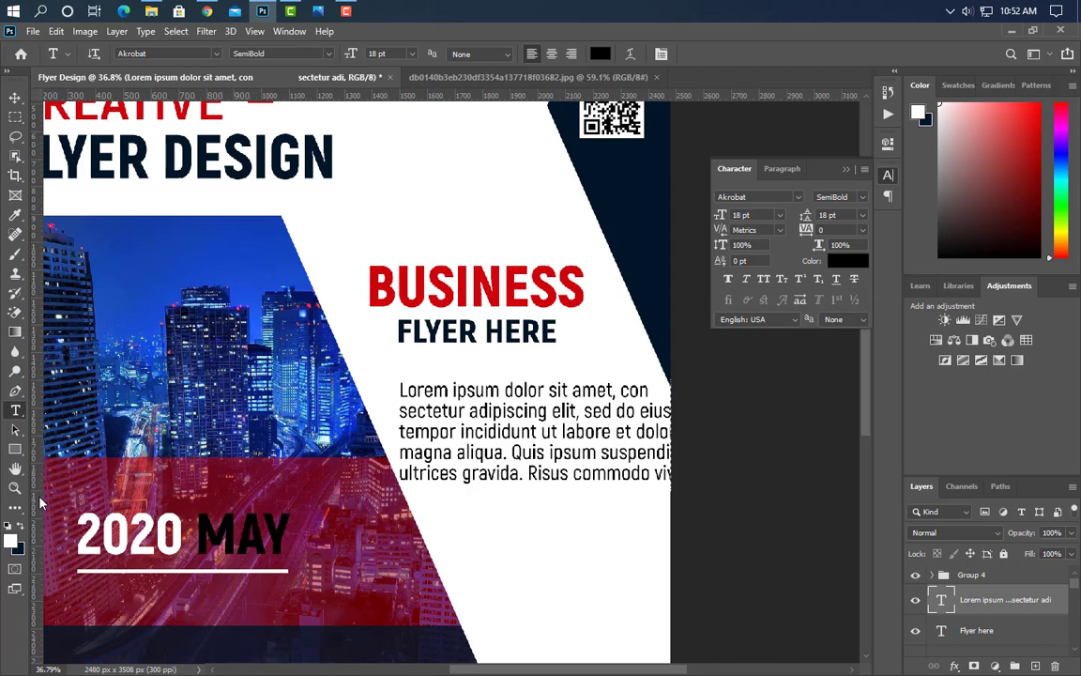
- Place a vertical guide at the first line's end and break the remaining paragraph lines to end evenly at it
{"action": "left_click_drag", "start_coordinate": [39, 504], "coordinate": [663, 427]}
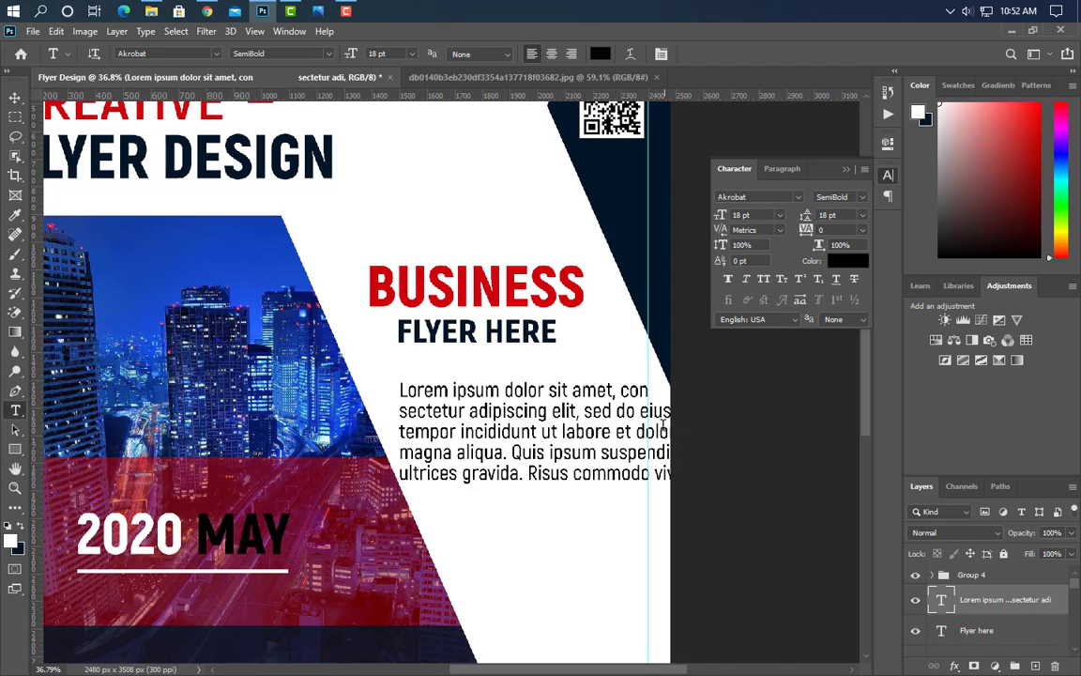
{"action": "left_click", "coordinate": [649, 410]}
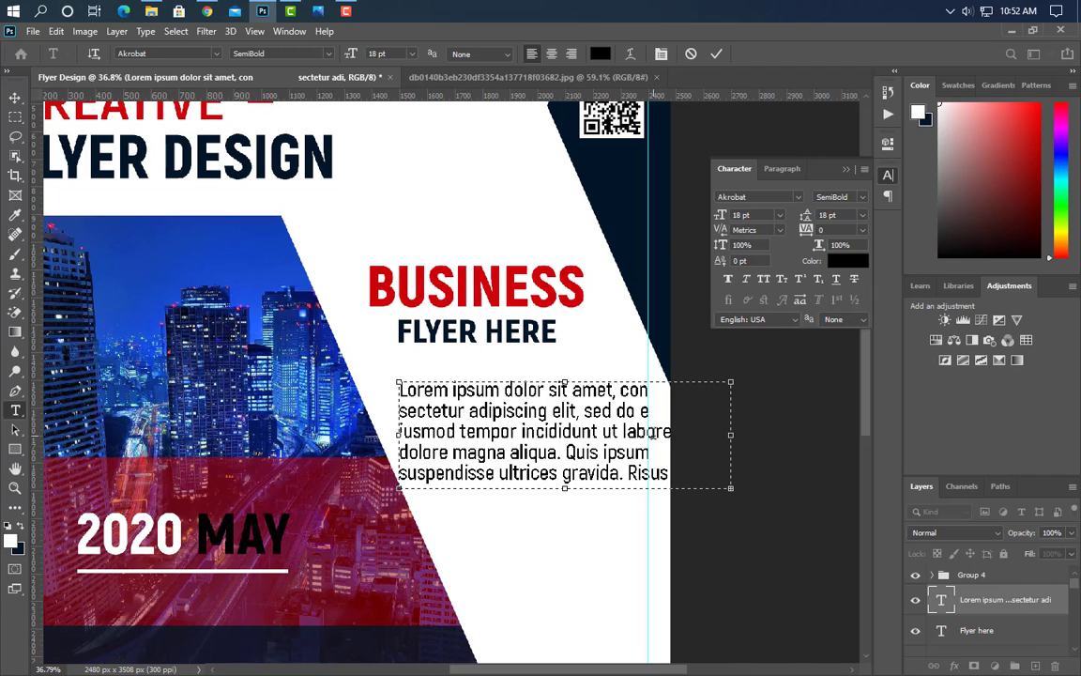
{"action": "type", "text": "re et"}
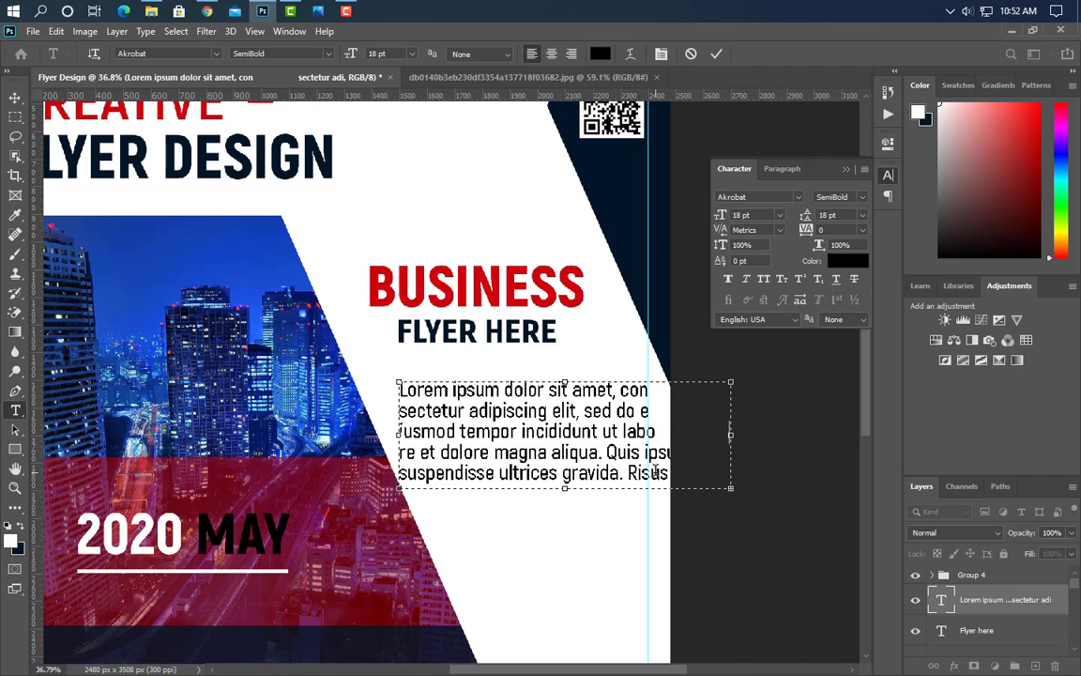
{"action": "key", "text": "Return"}
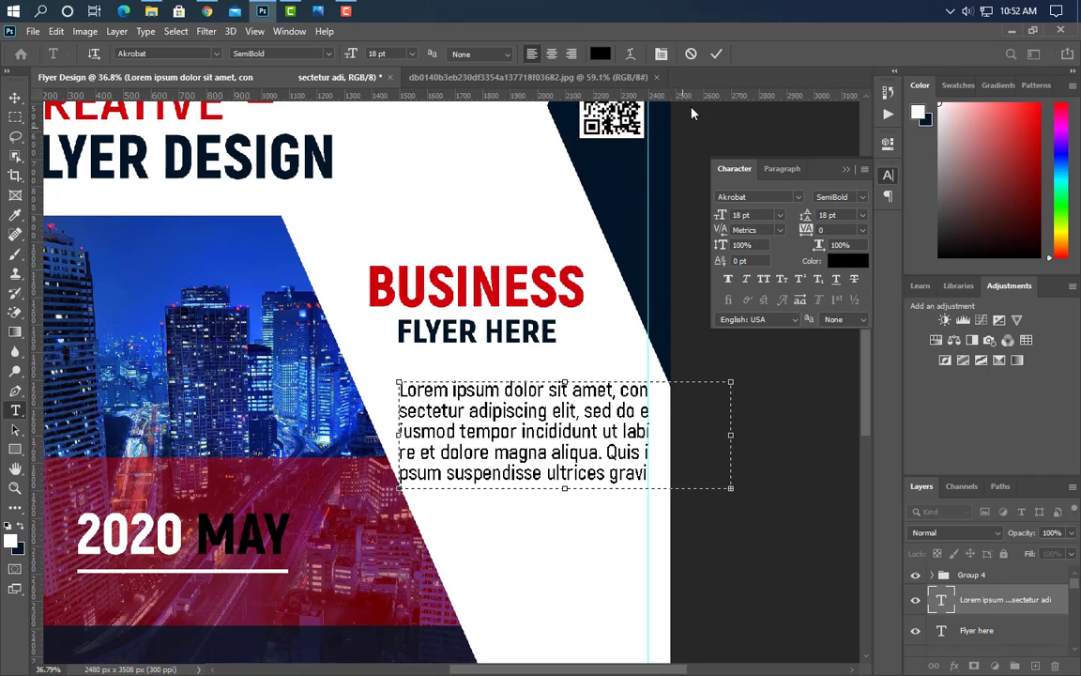
{"action": "left_click", "coordinate": [715, 56]}
{"action": "key", "text": "v"}
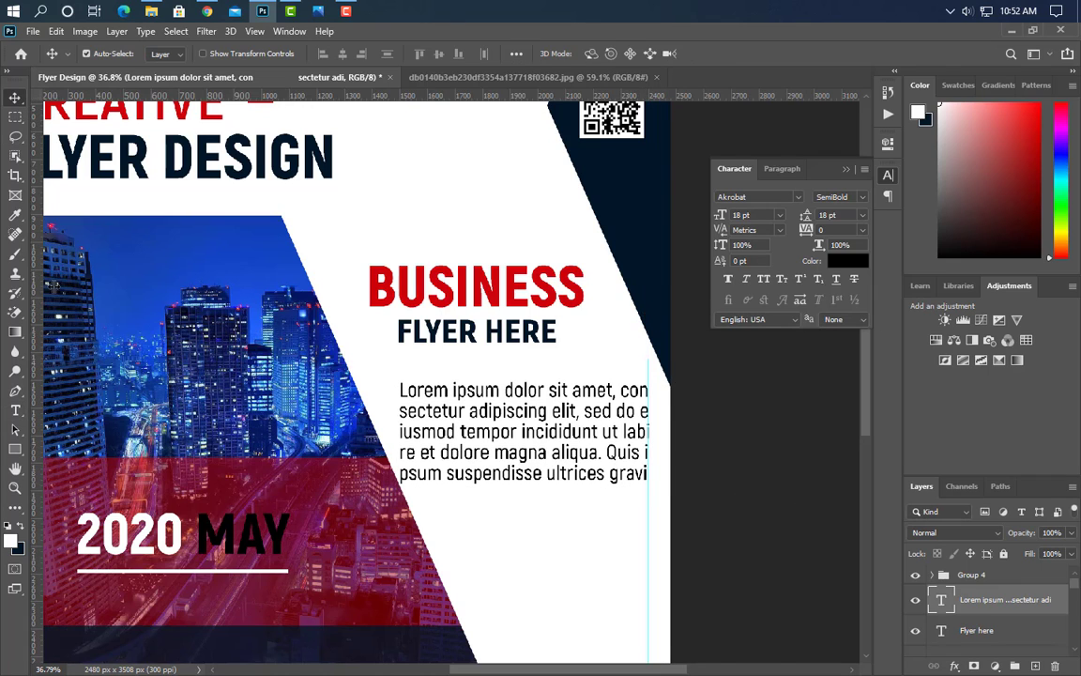
{"action": "left_click", "coordinate": [845, 169]}
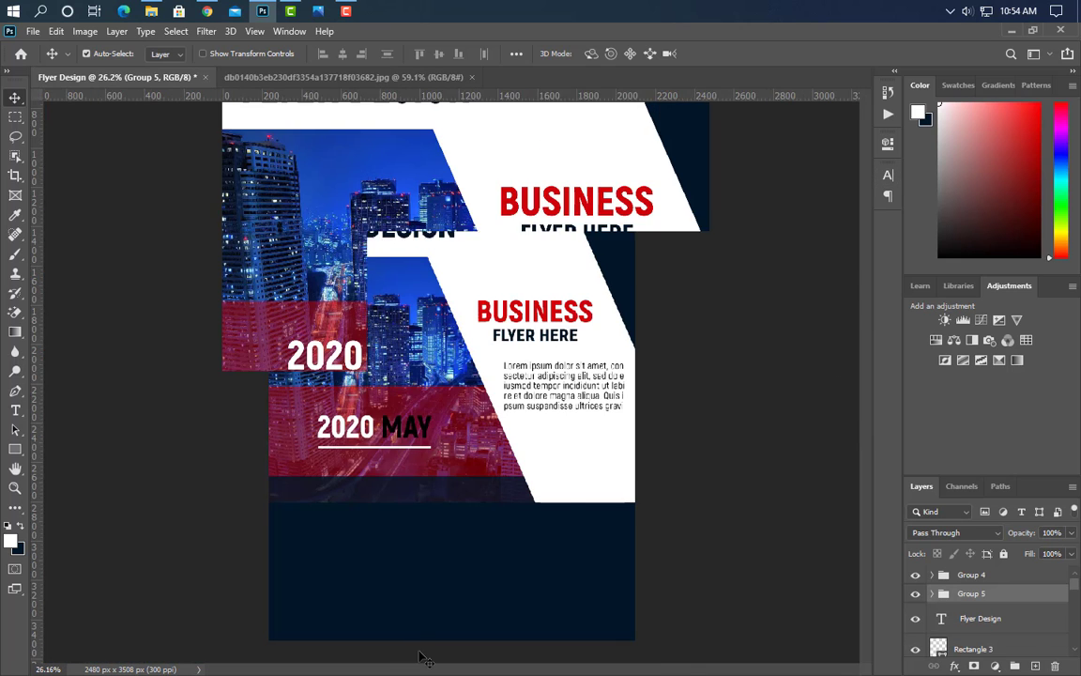
- Add the text "Headline" in the lower navy block and set it to all caps in ExtraBold
{"action": "left_click", "coordinate": [15, 411]}
{"action": "left_click", "coordinate": [286, 408]}
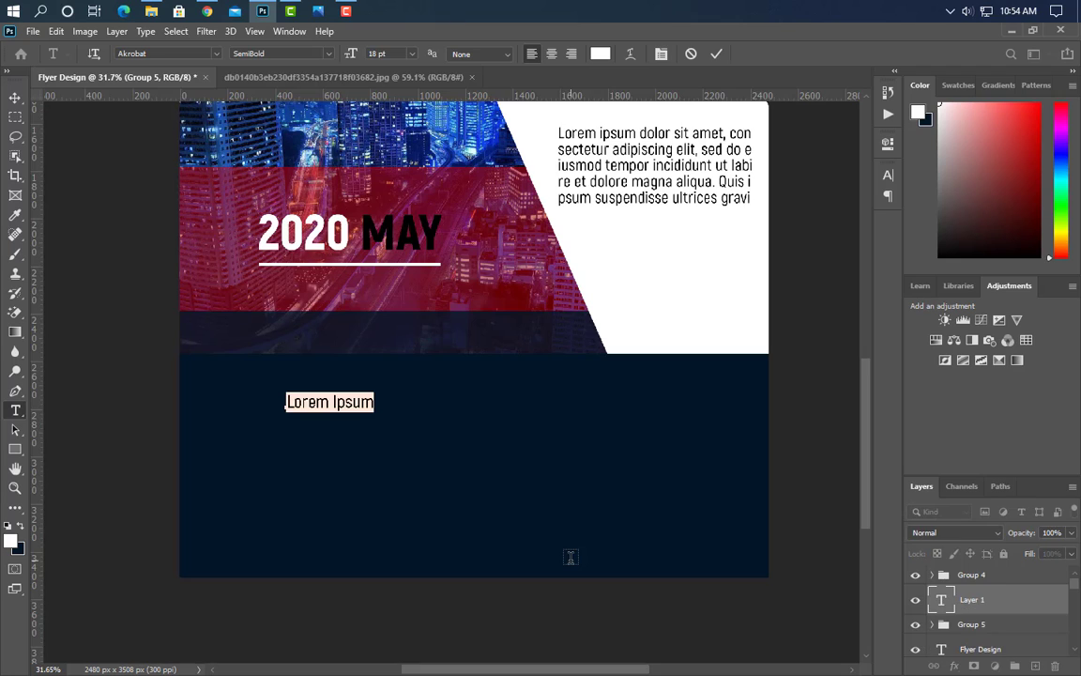
{"action": "type", "text": "Headline"}
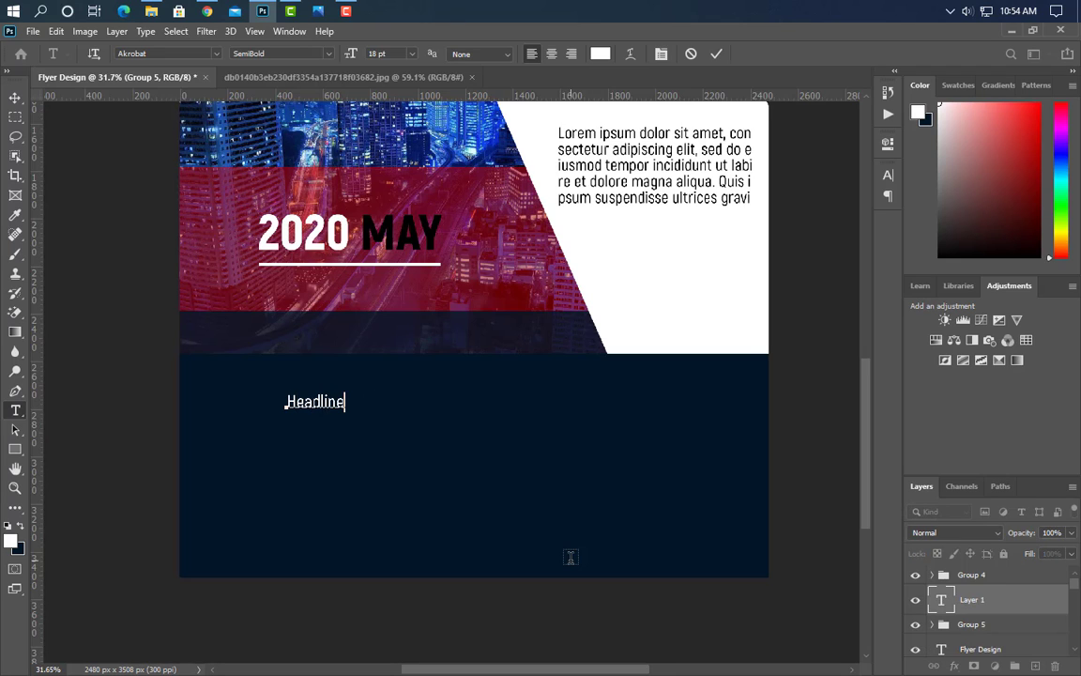
{"action": "left_click", "coordinate": [717, 58]}
{"action": "left_click", "coordinate": [888, 174]}
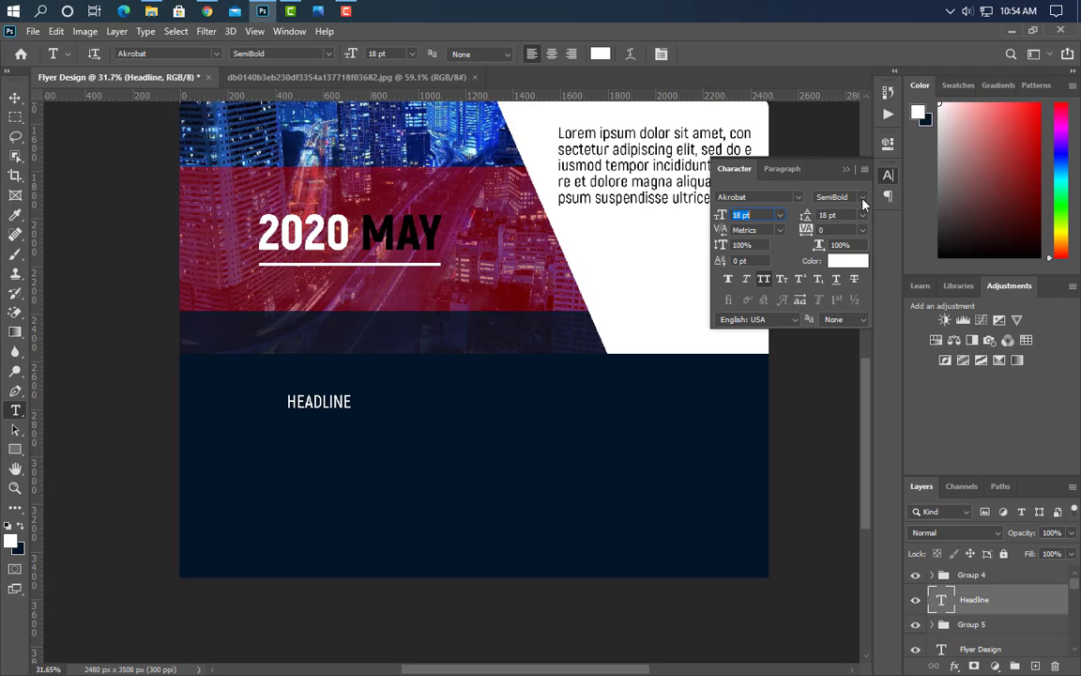
{"action": "left_click", "coordinate": [860, 197]}
{"action": "left_click", "coordinate": [832, 278]}
{"action": "left_click", "coordinate": [845, 170]}
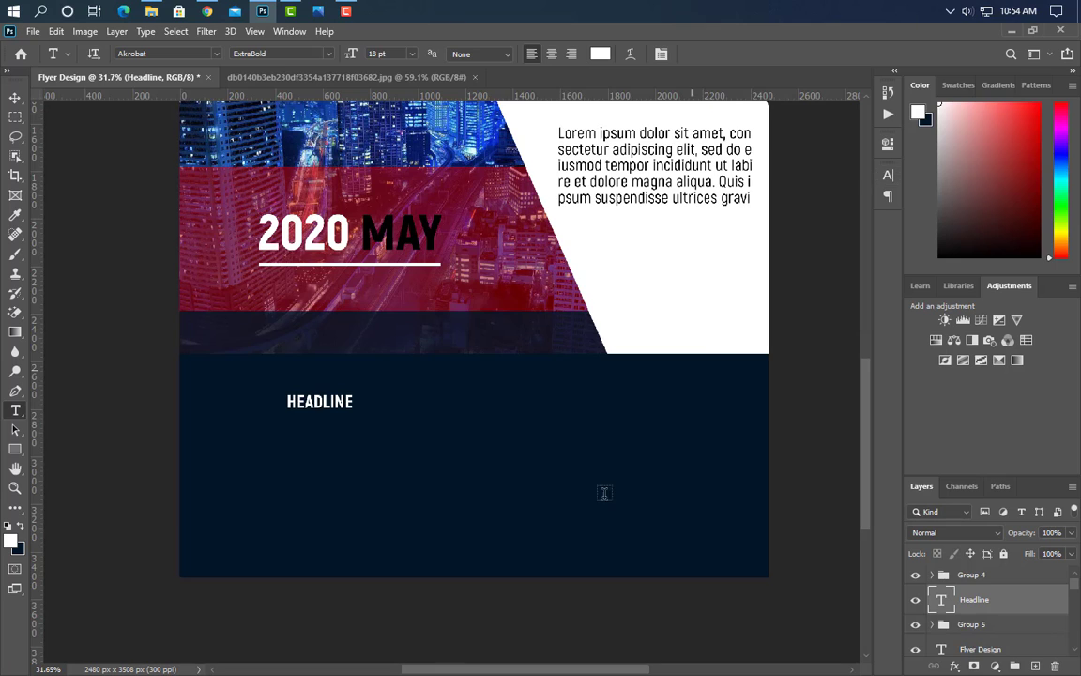
- Enlarge the HEADLINE text to about 410% and centre it near the top of the navy block
{"action": "key", "text": "ctrl+t"}
{"action": "left_click_drag", "start_coordinate": [362, 401], "coordinate": [563, 433]}
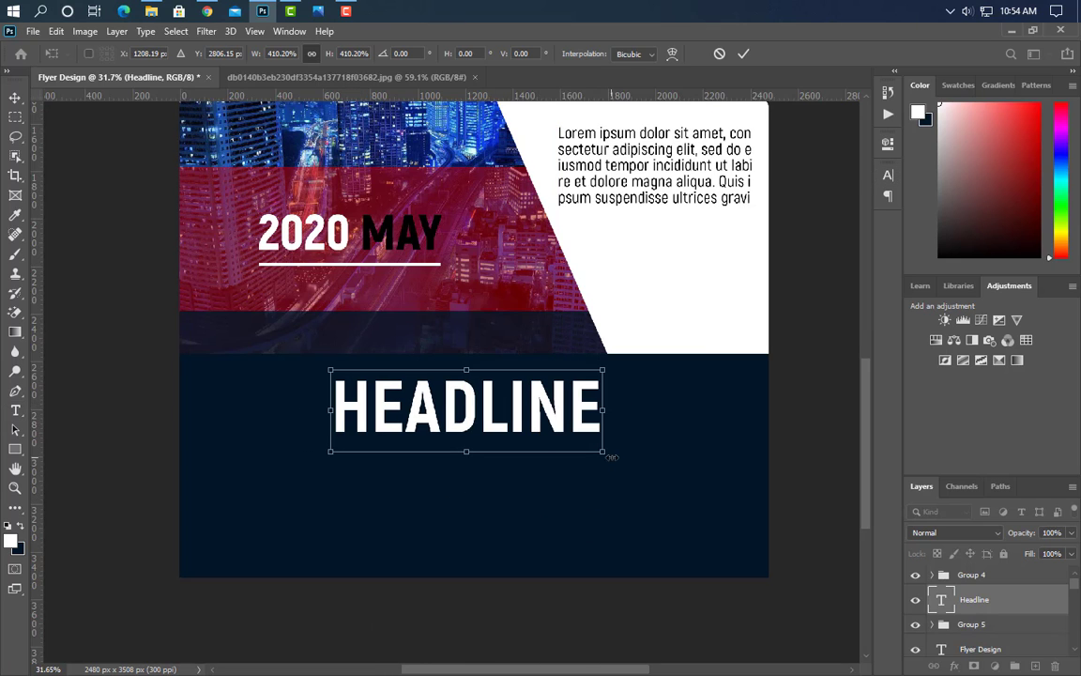
{"action": "left_click", "coordinate": [743, 54]}
- Recolour the HEAD part of the HEADLINE text red (RGB 217, 1, 1)
{"action": "key", "text": "t"}
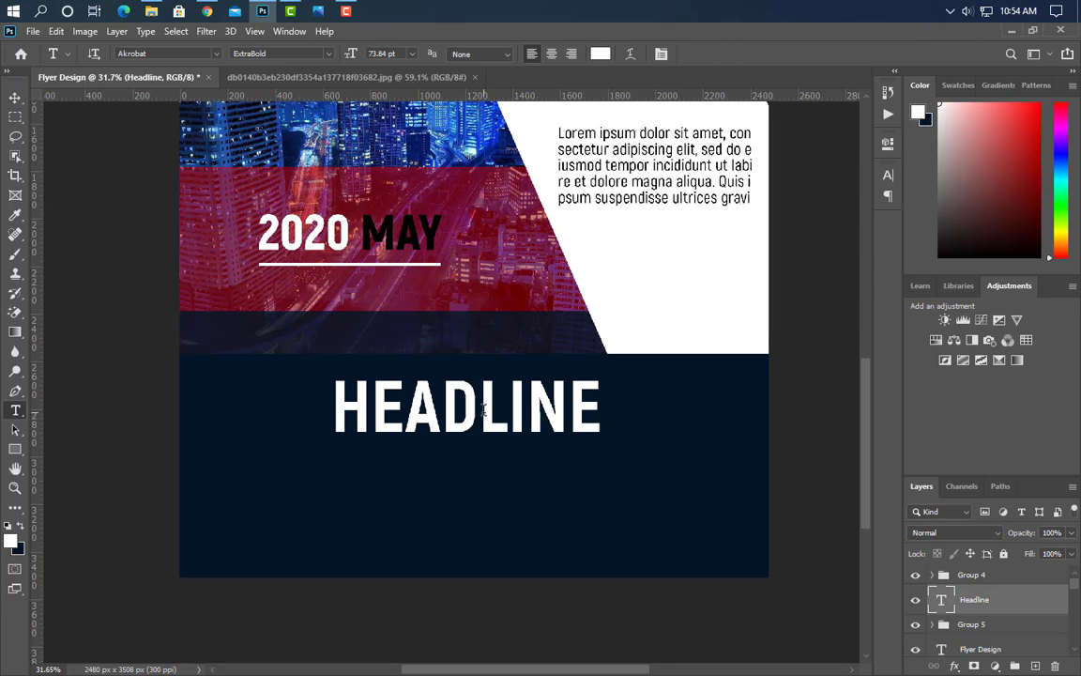
{"action": "left_click_drag", "start_coordinate": [481, 411], "coordinate": [292, 359]}
{"action": "left_click", "coordinate": [600, 54]}
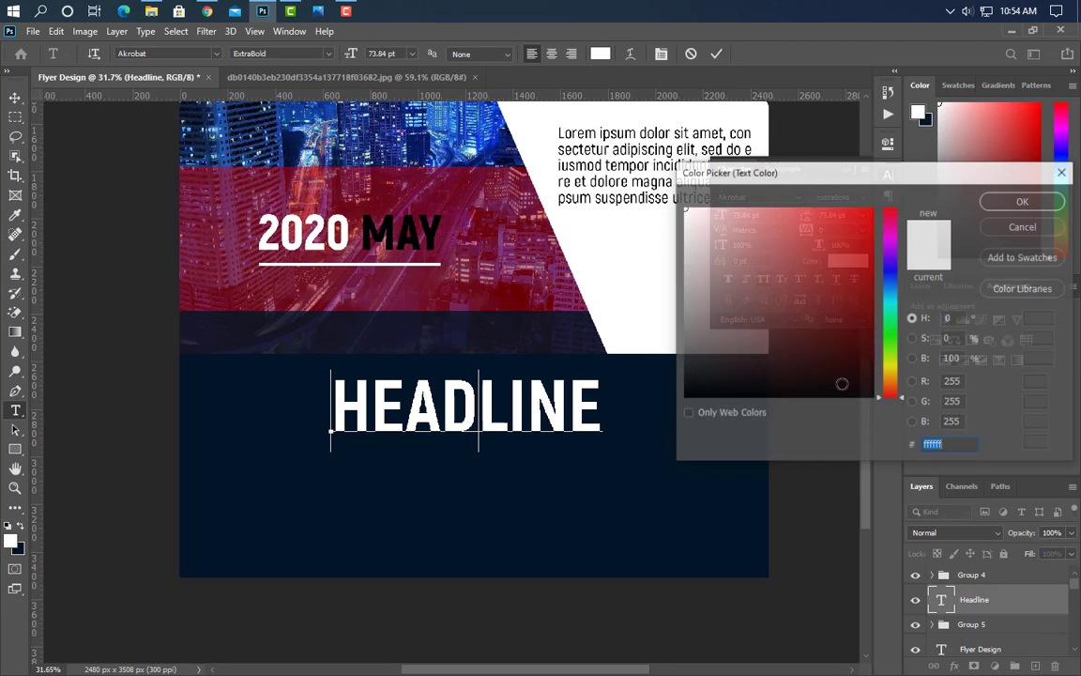
{"action": "left_click", "coordinate": [871, 237]}
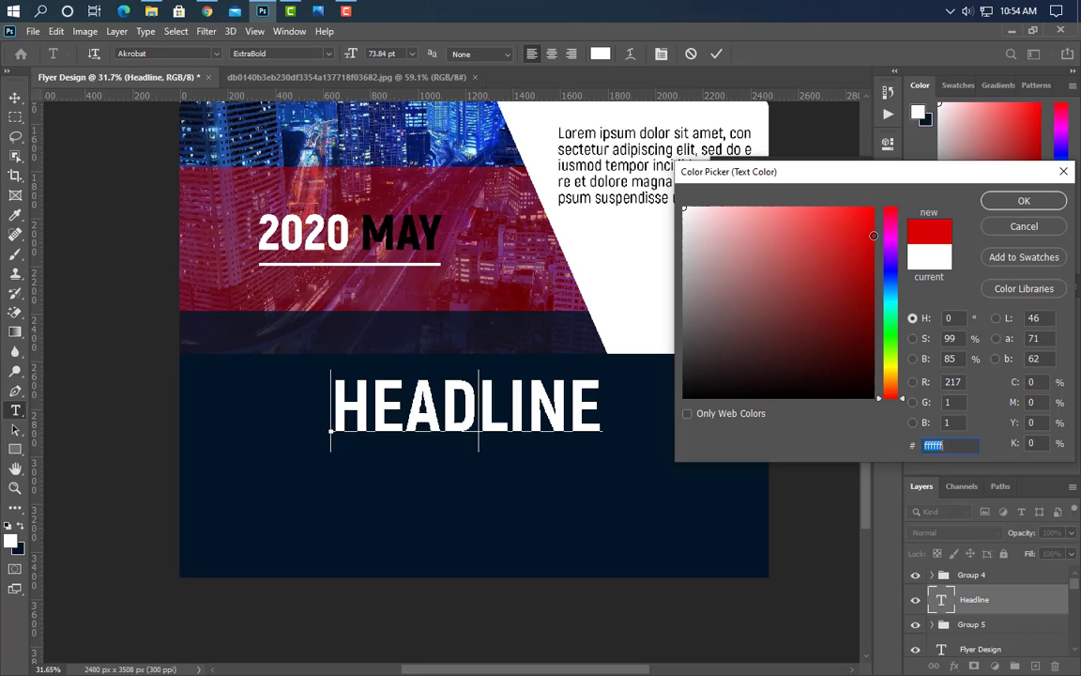
{"action": "left_click", "coordinate": [1024, 200]}
{"action": "left_click", "coordinate": [717, 56]}
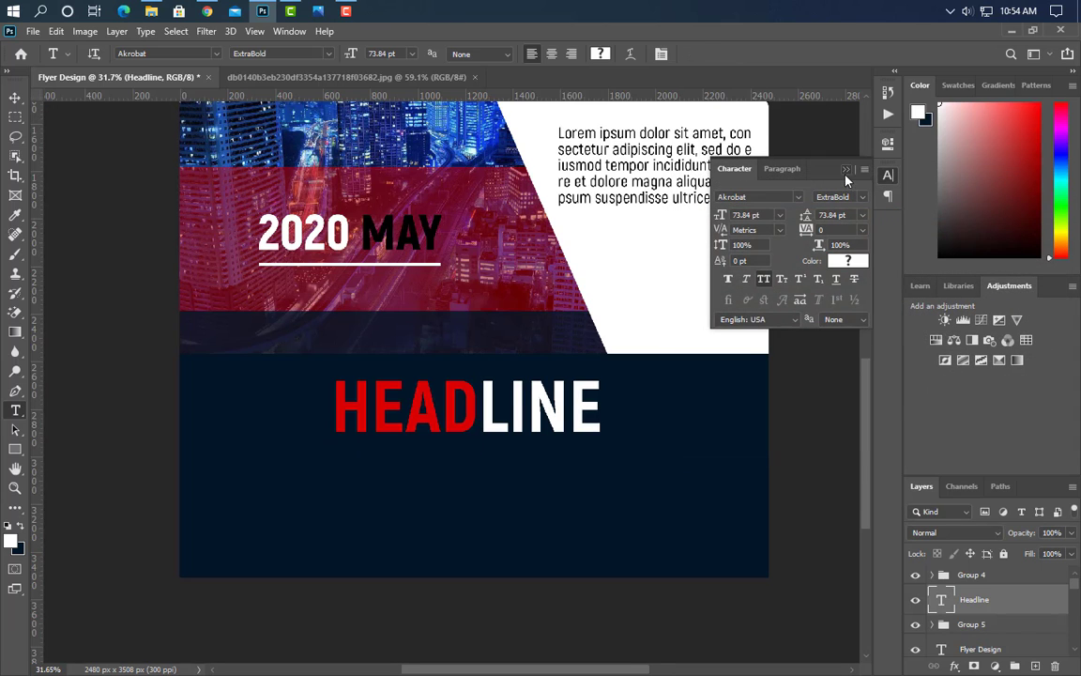
{"action": "left_click", "coordinate": [847, 171]}
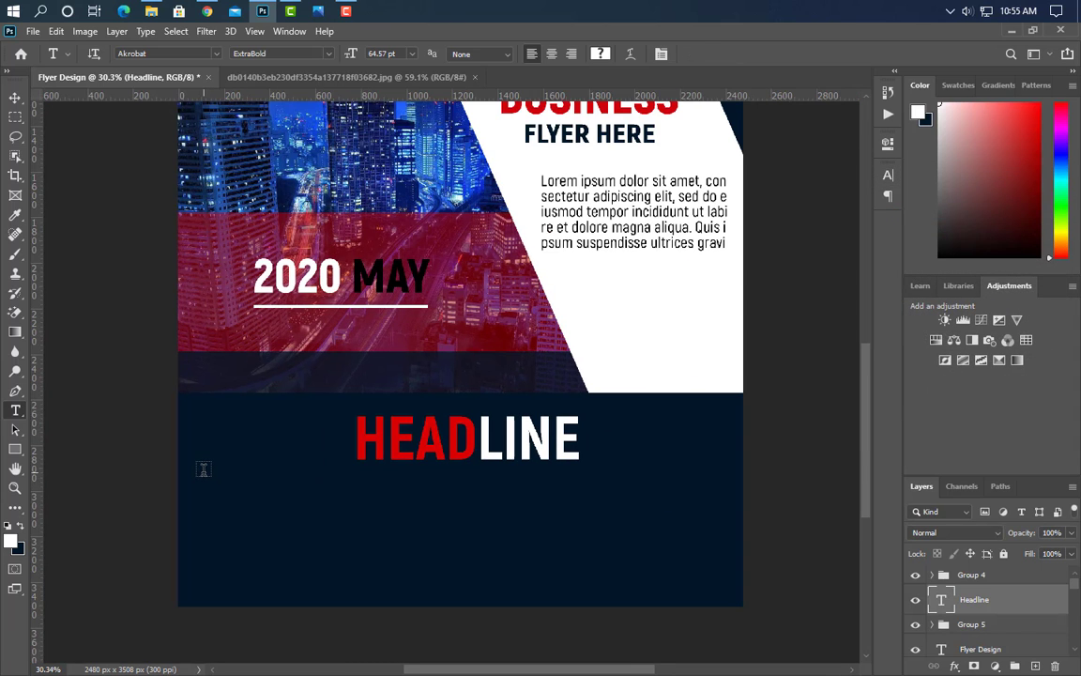
- Add a wide lorem ipsum paragraph box beneath HEADLINE and set its font style to SemiBold
{"action": "left_click_drag", "start_coordinate": [203, 469], "coordinate": [743, 554]}
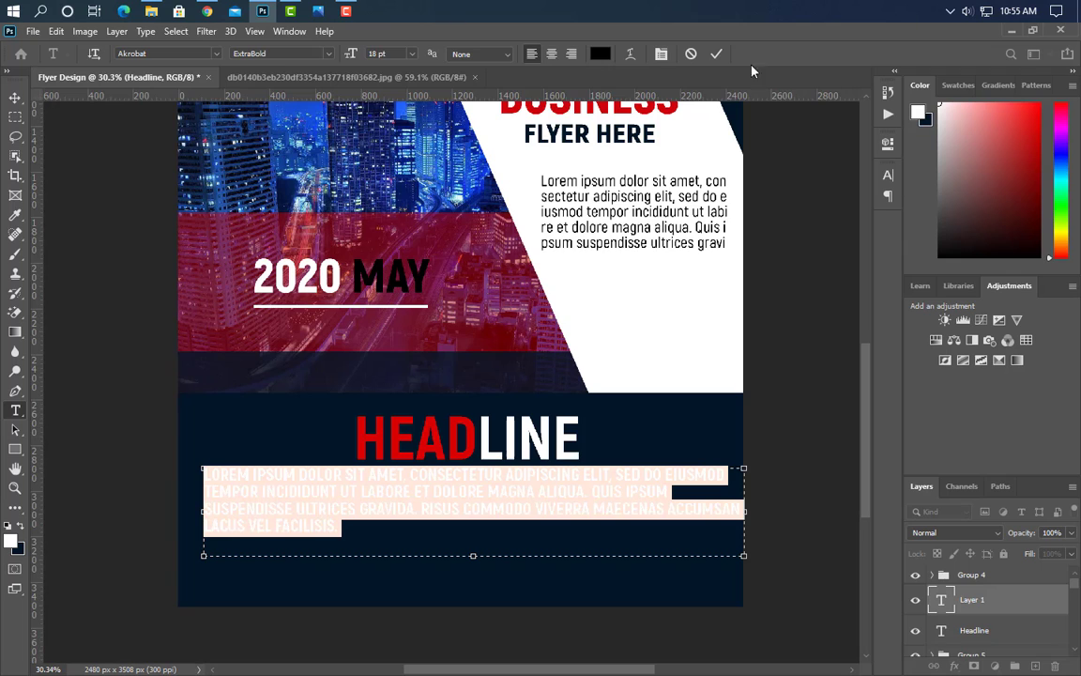
{"action": "left_click", "coordinate": [798, 117]}
{"action": "left_click", "coordinate": [888, 175]}
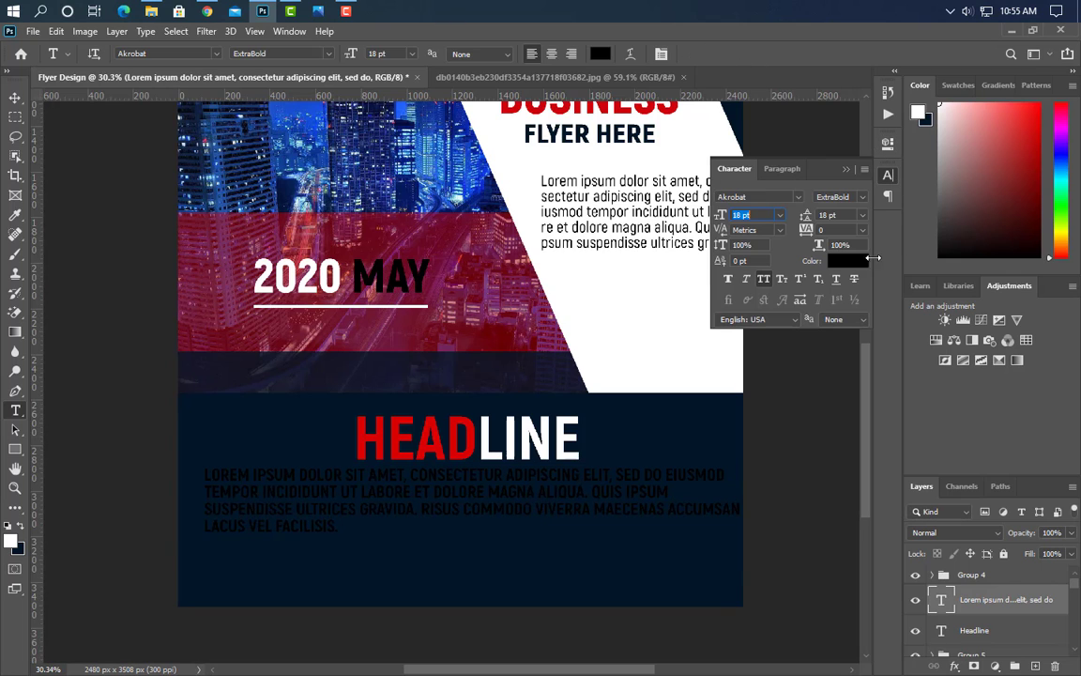
{"action": "left_click", "coordinate": [862, 198]}
{"action": "left_click", "coordinate": [856, 256]}
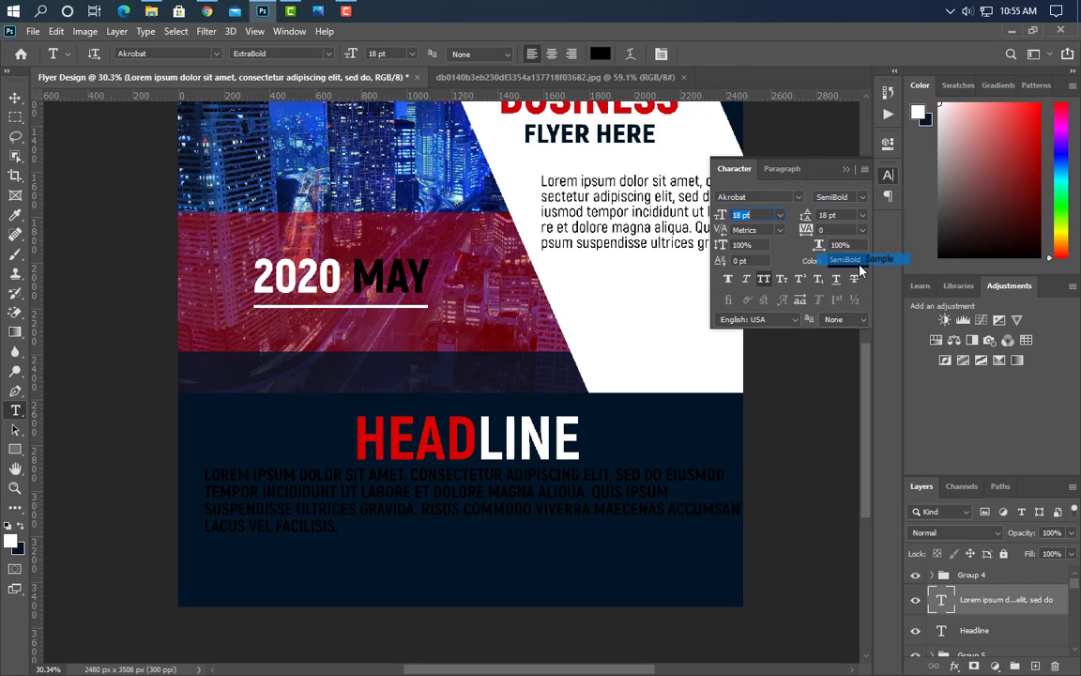
- Colour the paragraph beneath HEADLINE white (ffffff) and turn off its all caps
{"action": "left_click", "coordinate": [848, 260]}
{"action": "left_click", "coordinate": [684, 208]}
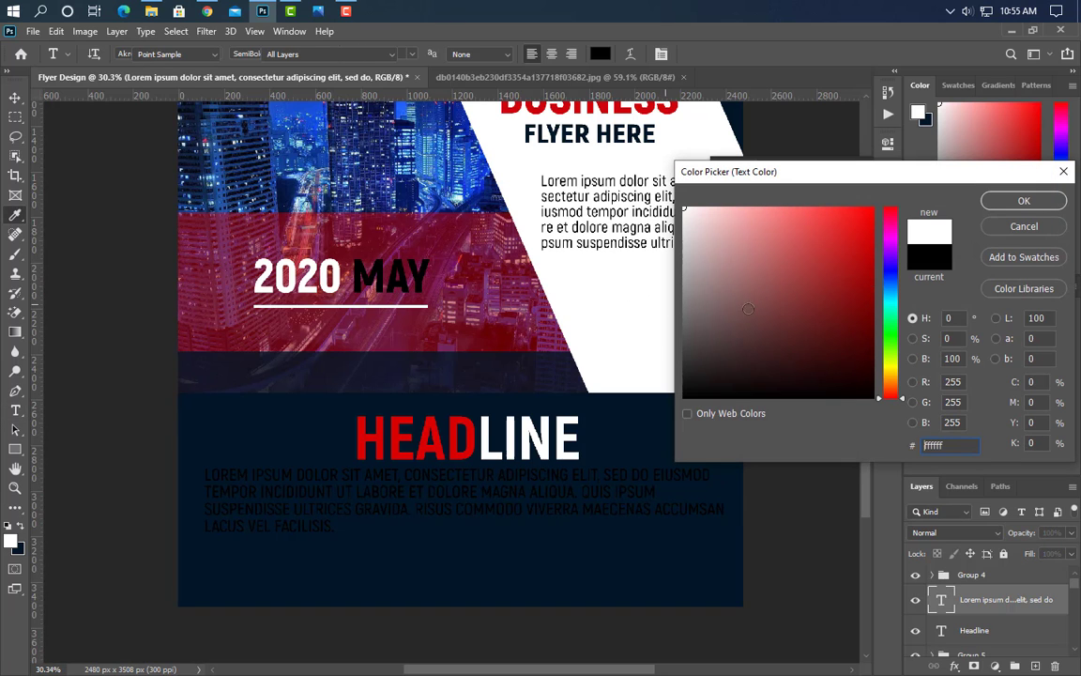
{"action": "left_click", "coordinate": [1024, 201]}
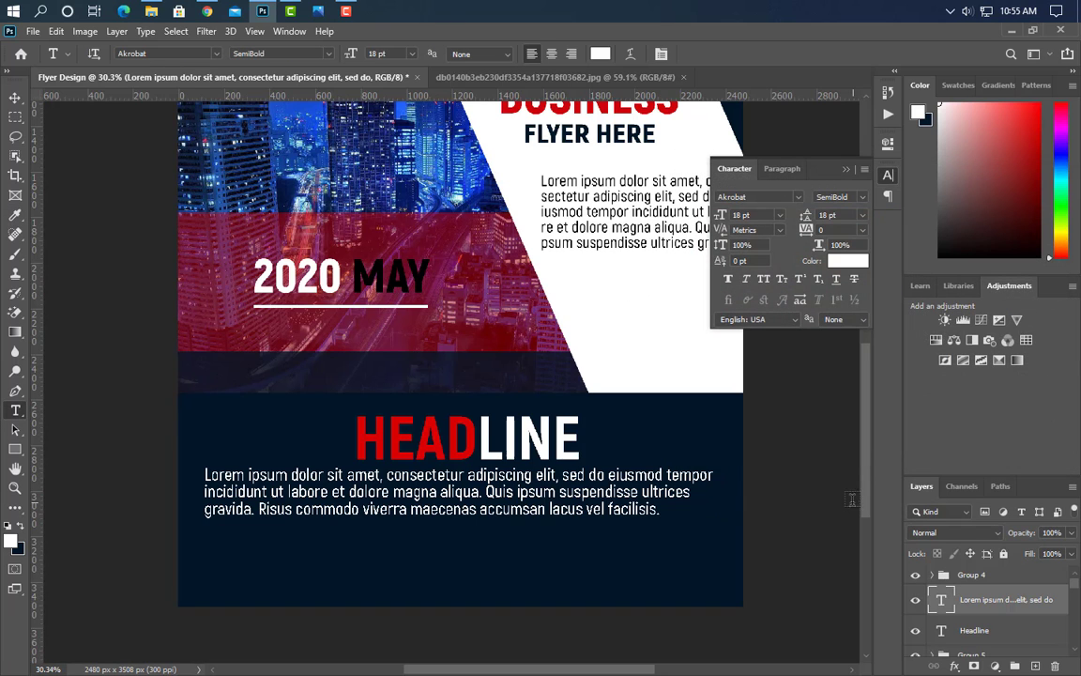
- Even out the line ends of the paragraph beneath HEADLINE by splitting tempor and ultrices across lines, and centre the block below the heading
{"action": "left_click", "coordinate": [695, 476]}
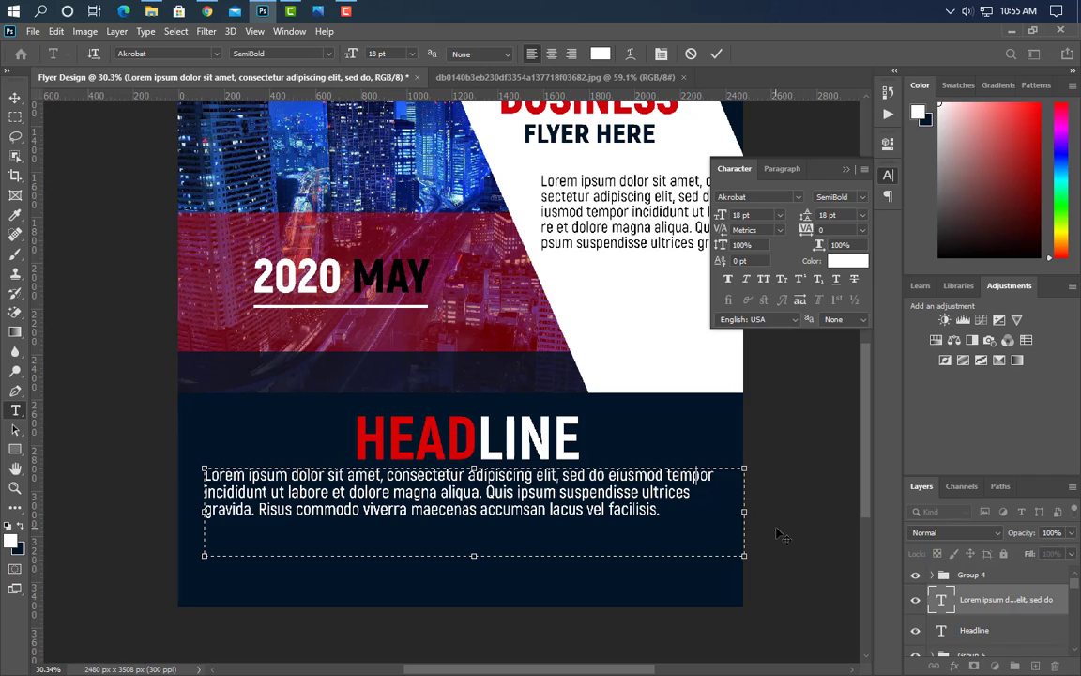
{"action": "key", "text": "Tab"}
{"action": "key", "text": "Tab"}
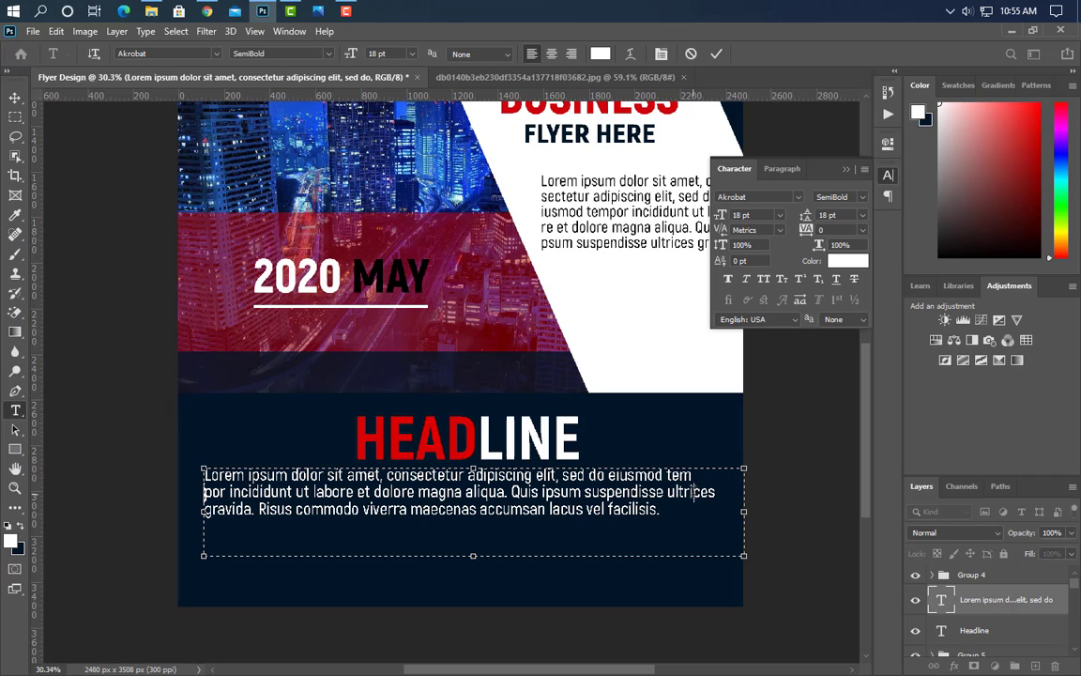
{"action": "key", "text": "Tab"}
{"action": "key", "text": "Tab"}
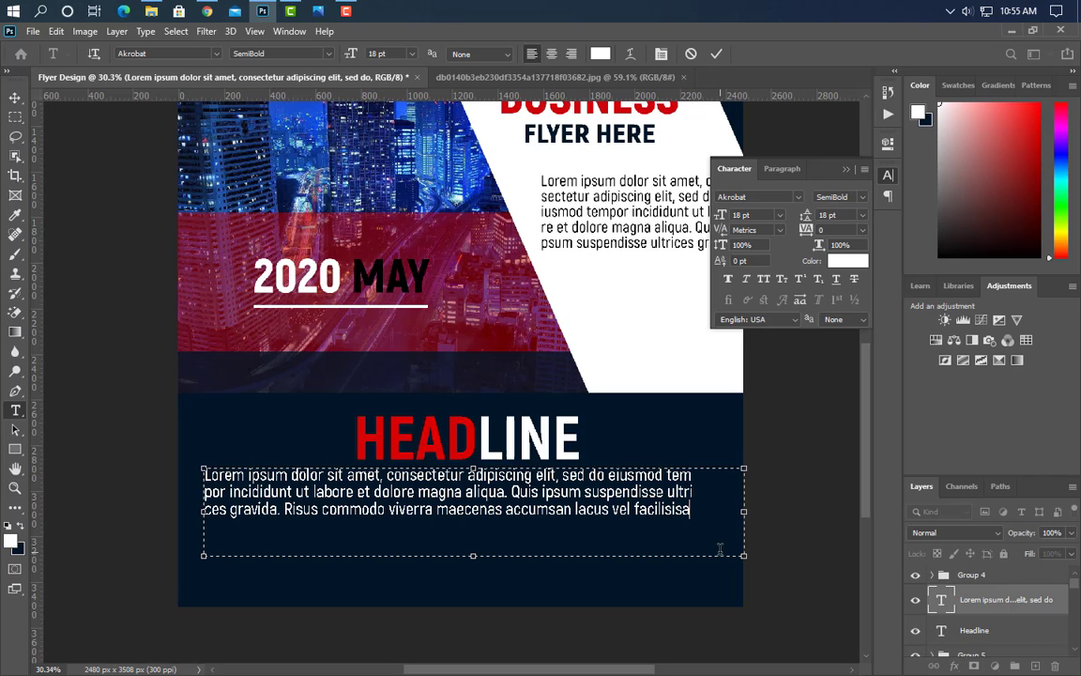
{"action": "left_click", "coordinate": [716, 59]}
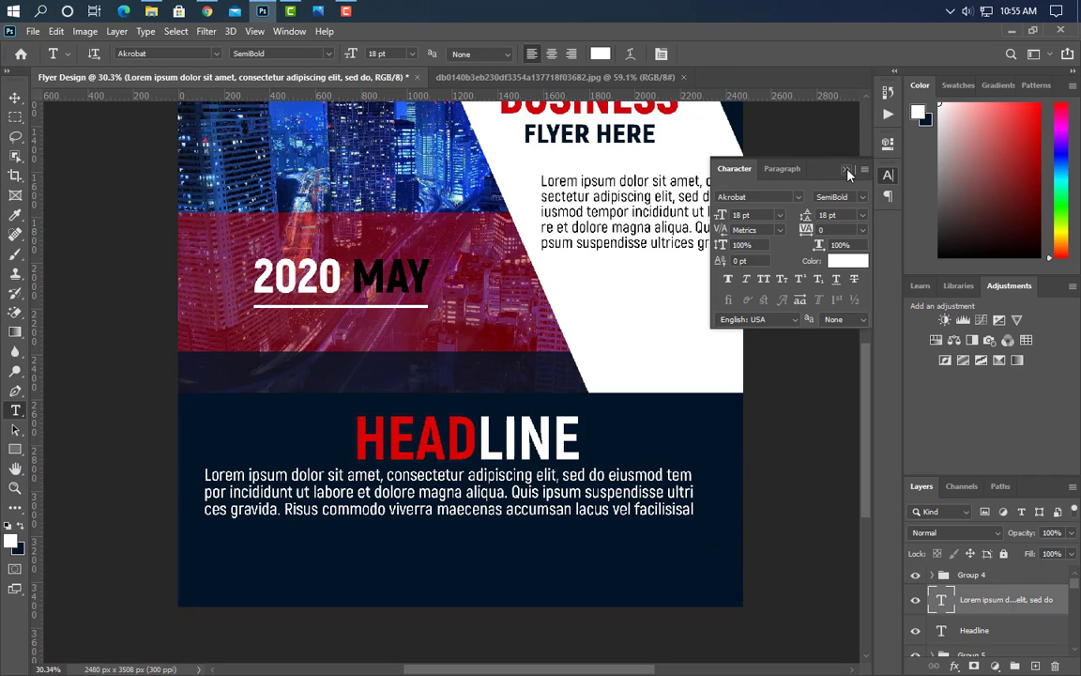
{"action": "left_click", "coordinate": [846, 169]}
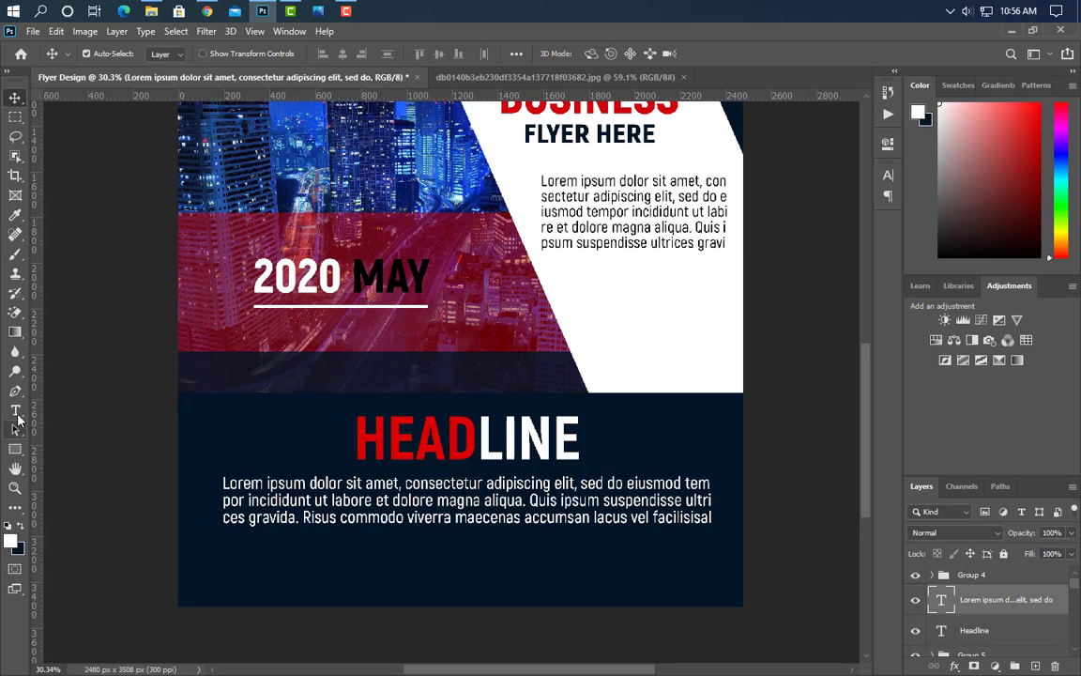
{"action": "left_click", "coordinate": [16, 414]}
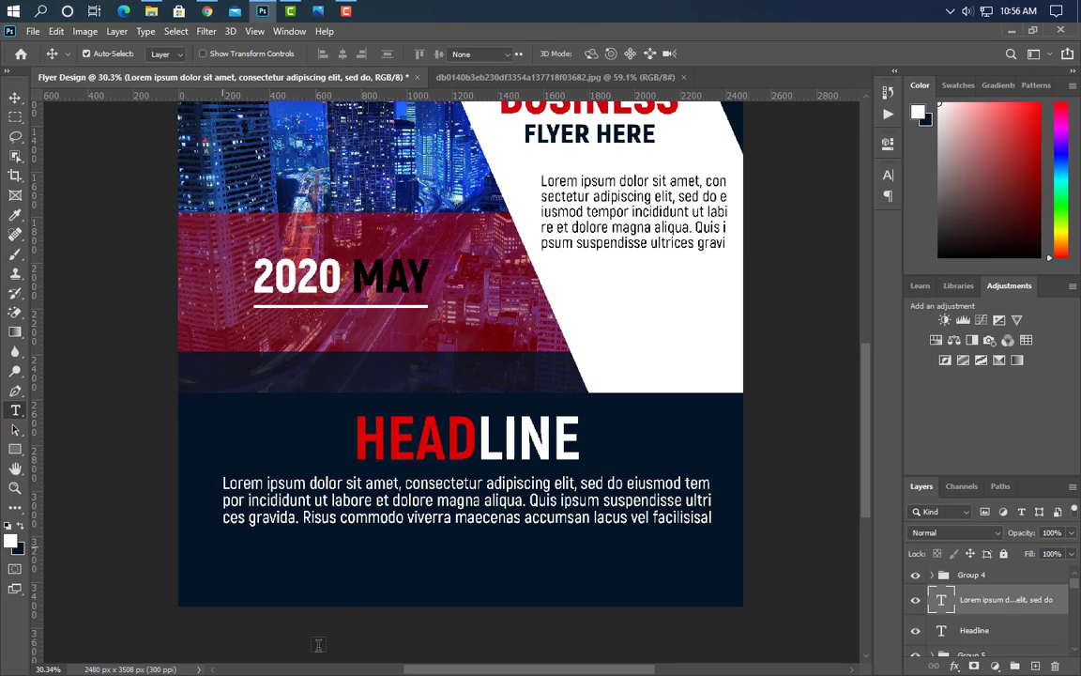
{"action": "left_click", "coordinate": [352, 573]}
{"action": "type", "text": "www.graph"}
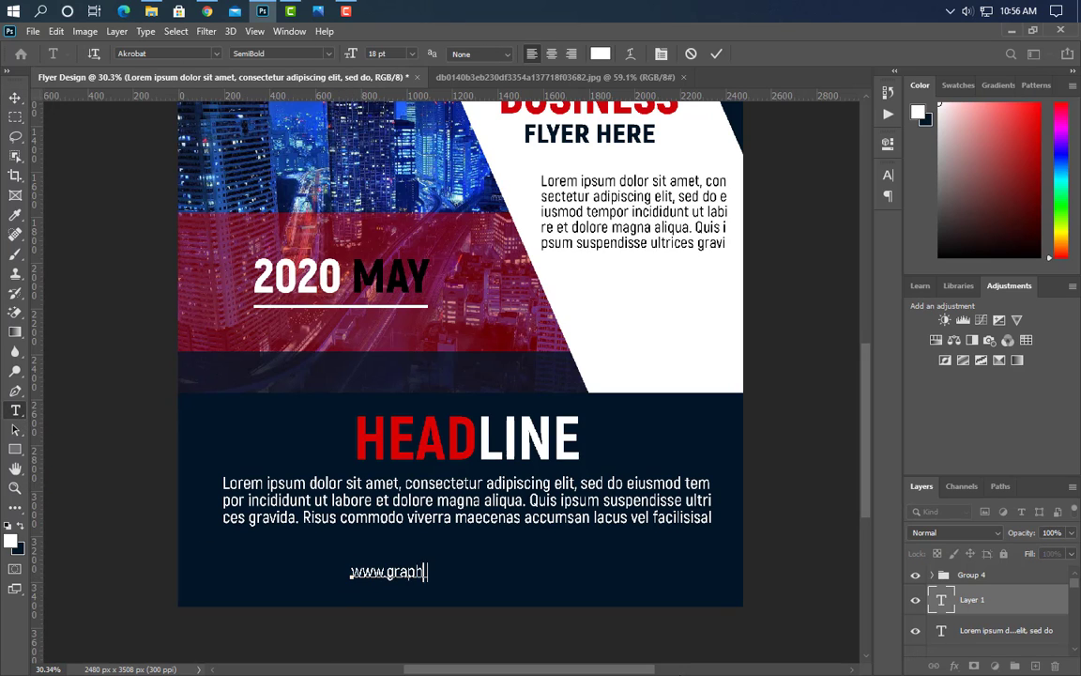
{"action": "type", "text": "icsfamily.com"}
{"action": "key", "text": "ctrl+t"}
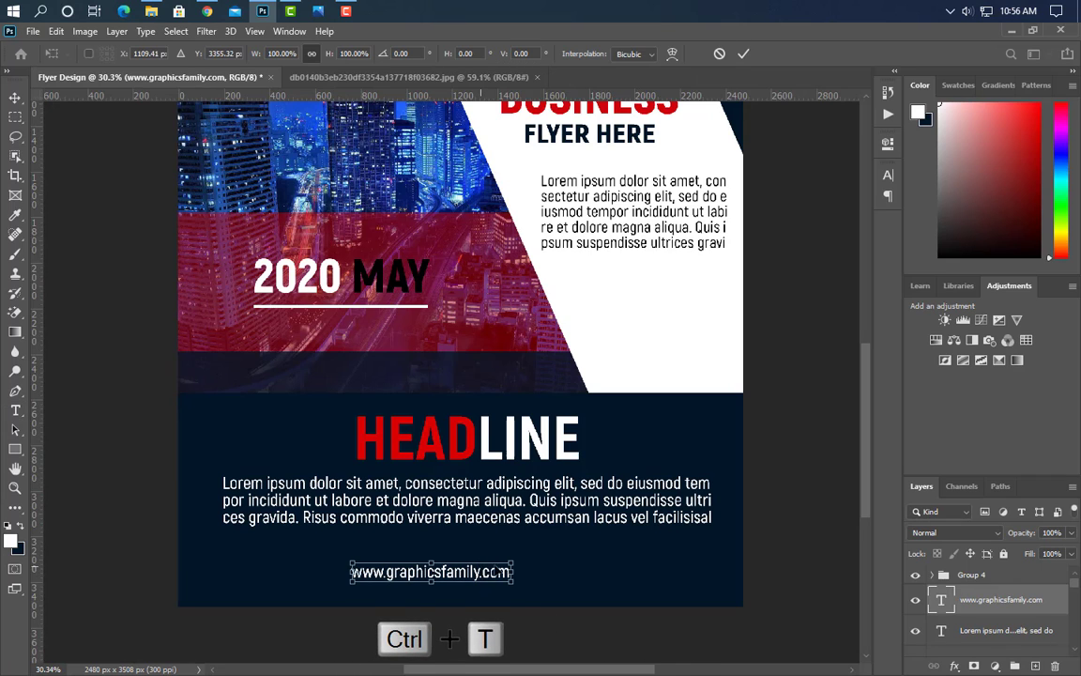
{"action": "left_click_drag", "start_coordinate": [343, 572], "coordinate": [382, 564]}
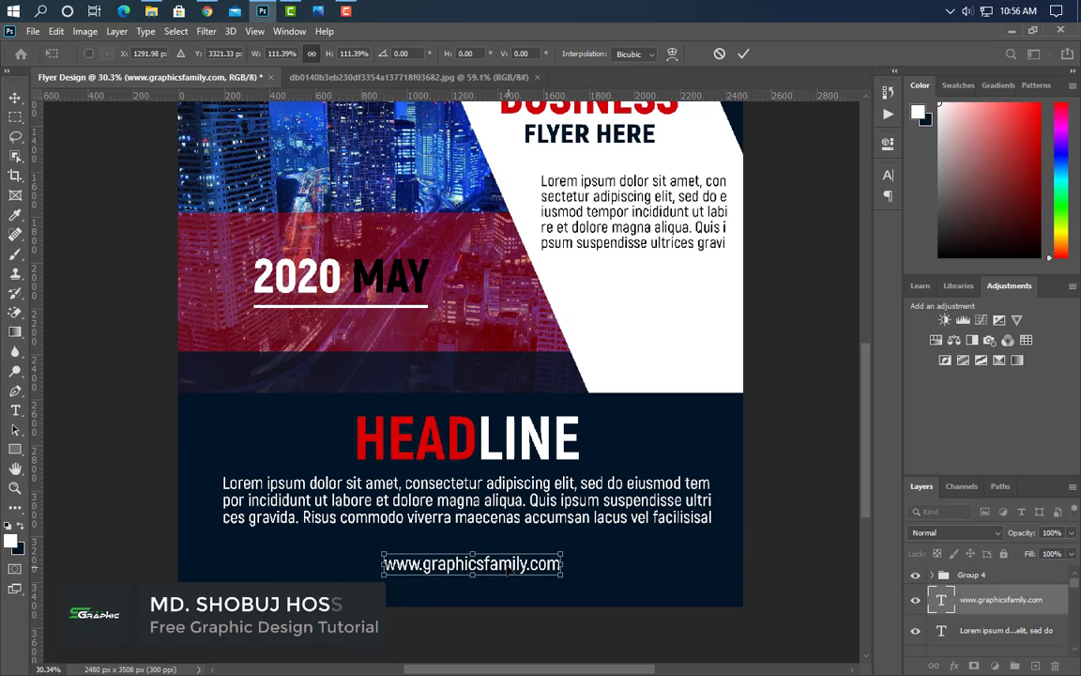
{"action": "left_click", "coordinate": [744, 53]}
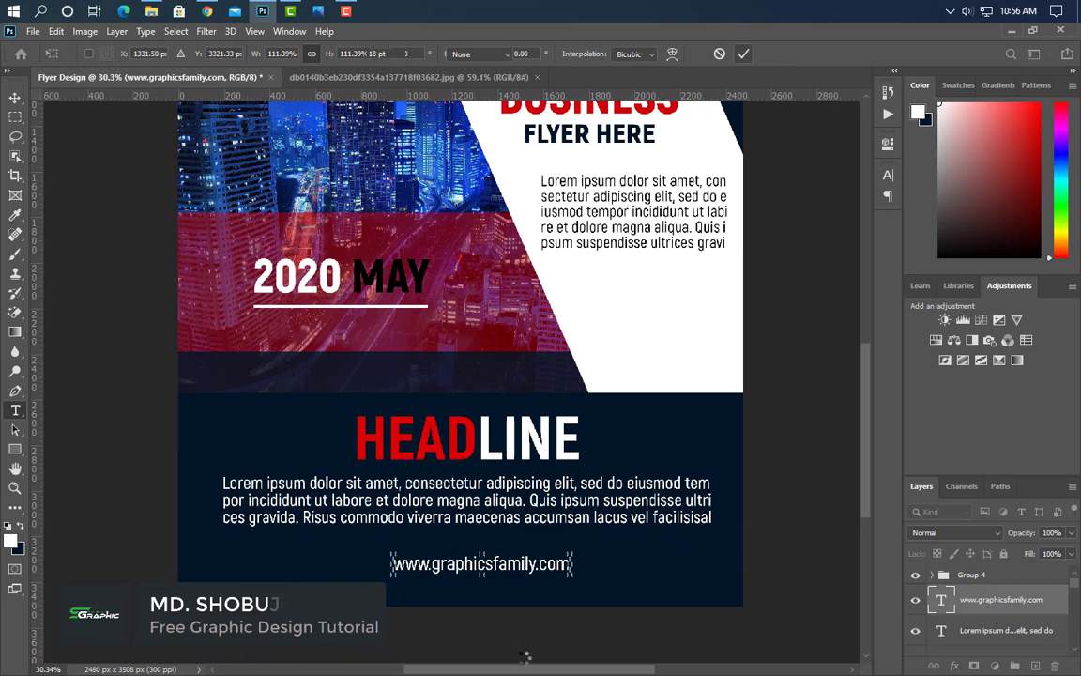
- Draw a red rectangle about 974 px wide over the web address and round all its corners to about 45 px
{"action": "key", "text": "u"}
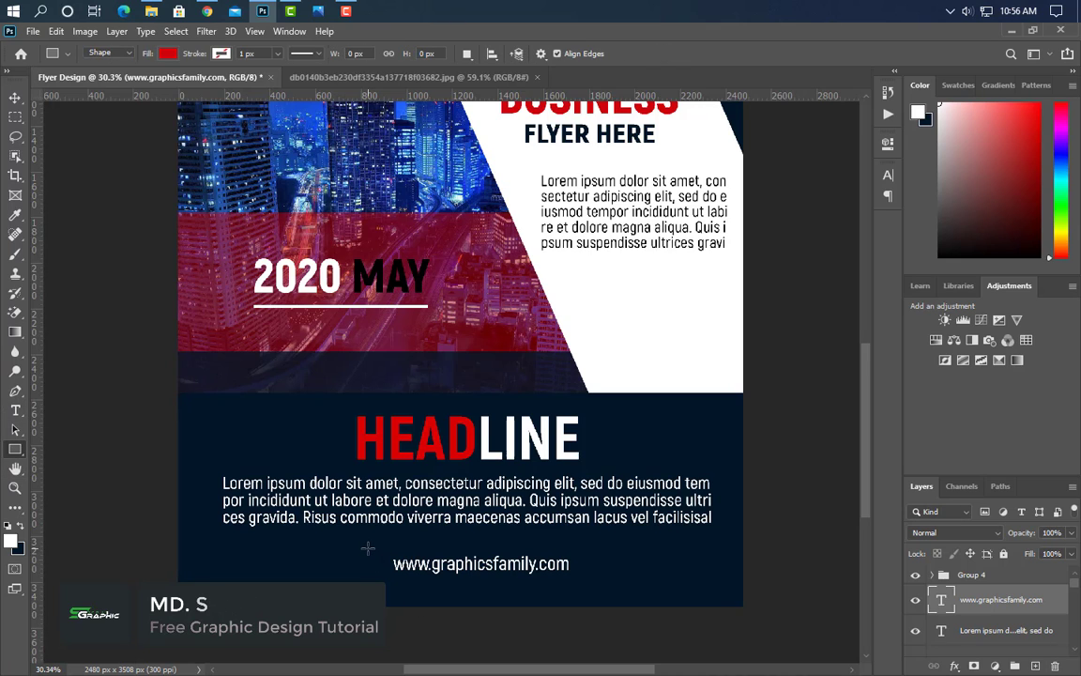
{"action": "left_click_drag", "start_coordinate": [371, 549], "coordinate": [592, 586]}
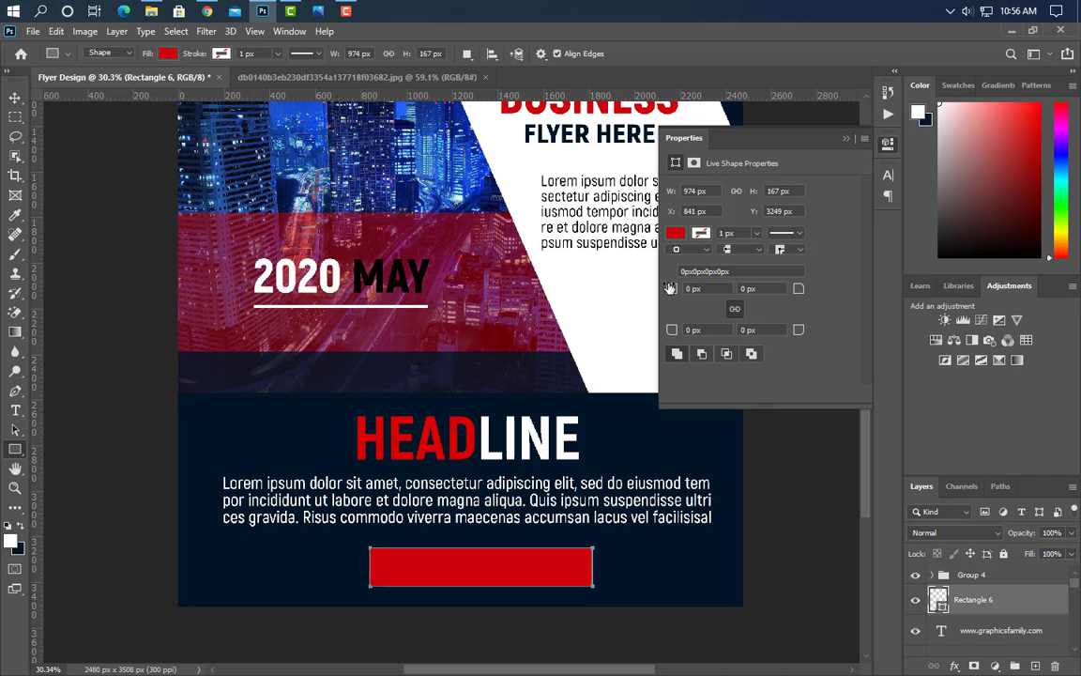
{"action": "left_click_drag", "start_coordinate": [670, 288], "coordinate": [730, 319]}
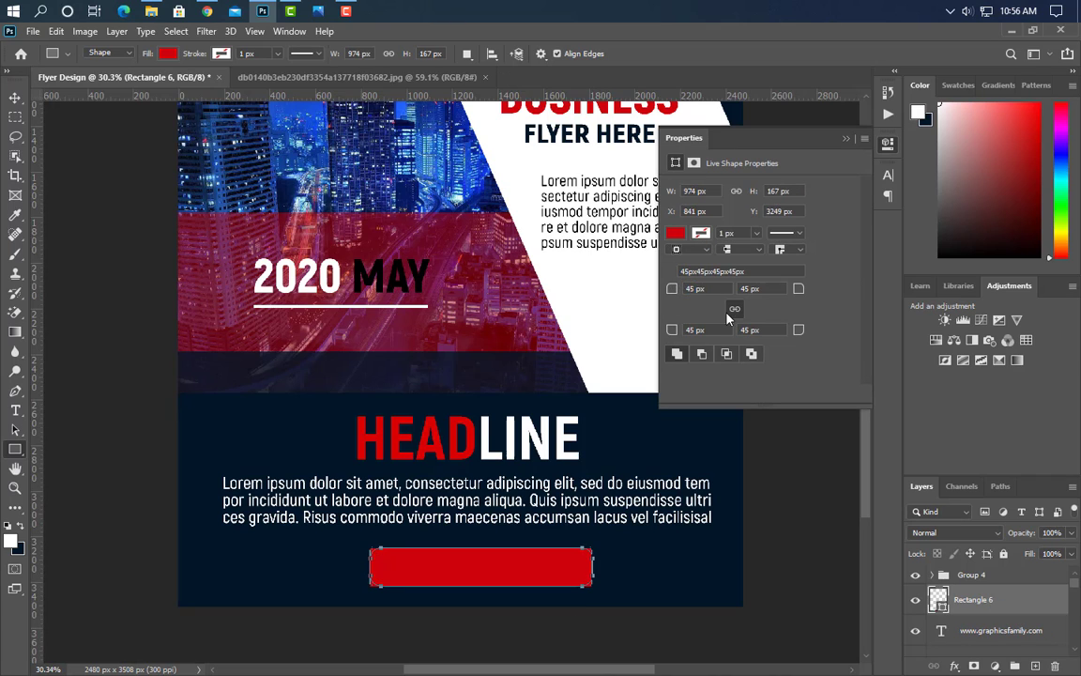
{"action": "left_click", "coordinate": [845, 139]}
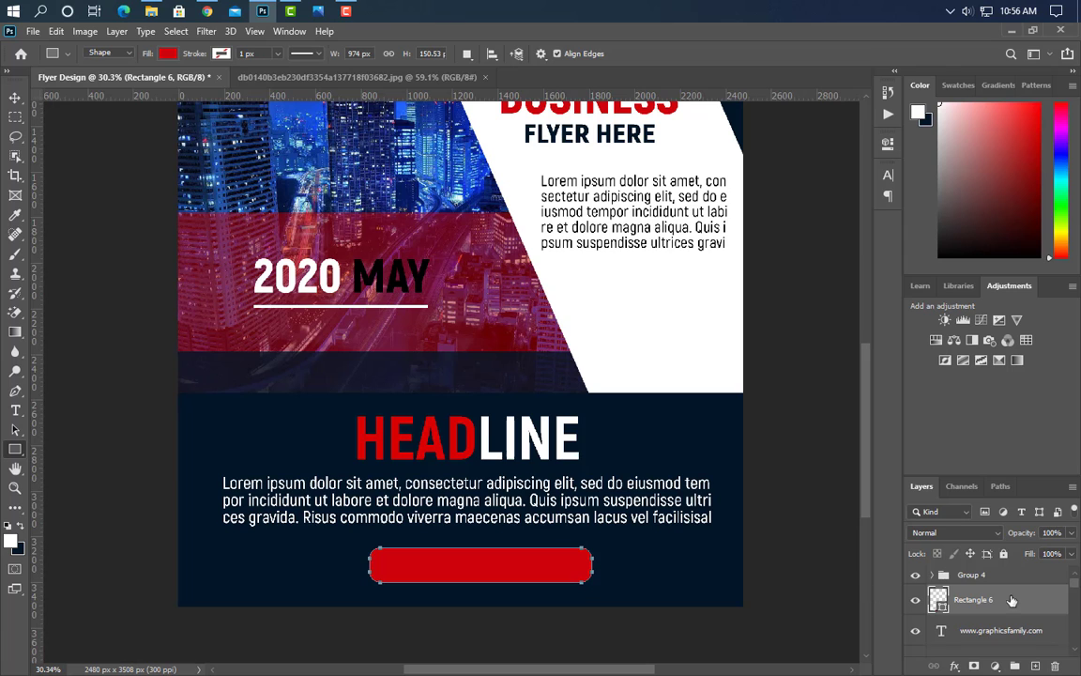
{"action": "left_click_drag", "start_coordinate": [1010, 601], "coordinate": [1011, 644]}
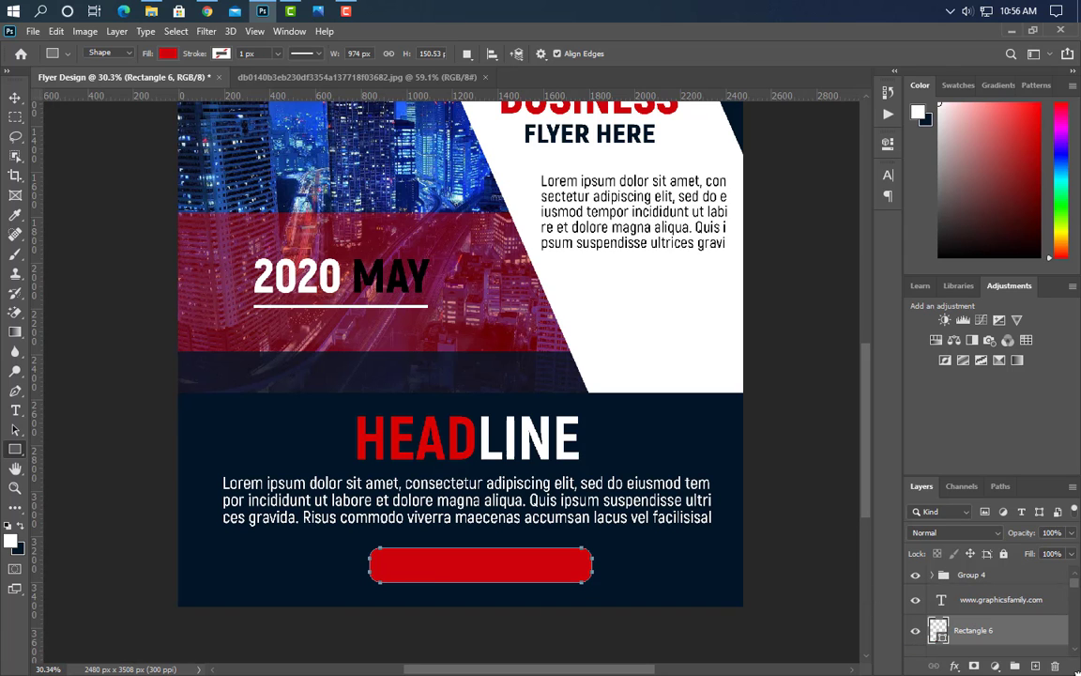
{"action": "left_click", "coordinate": [15, 97]}
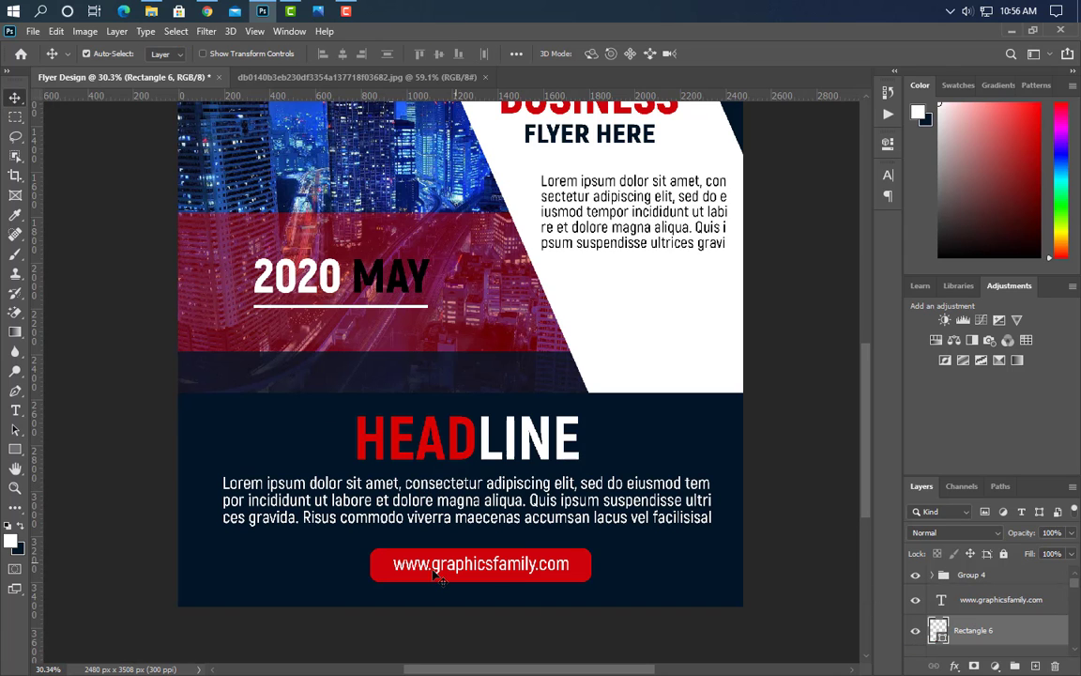
{"action": "key", "text": "ctrl+0"}
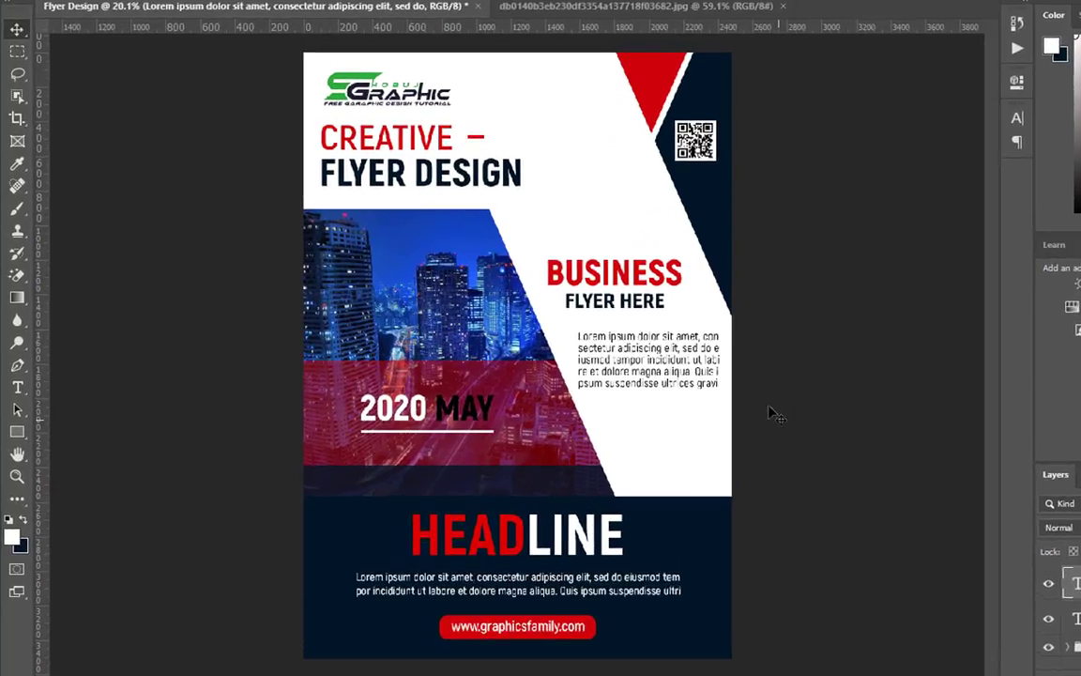